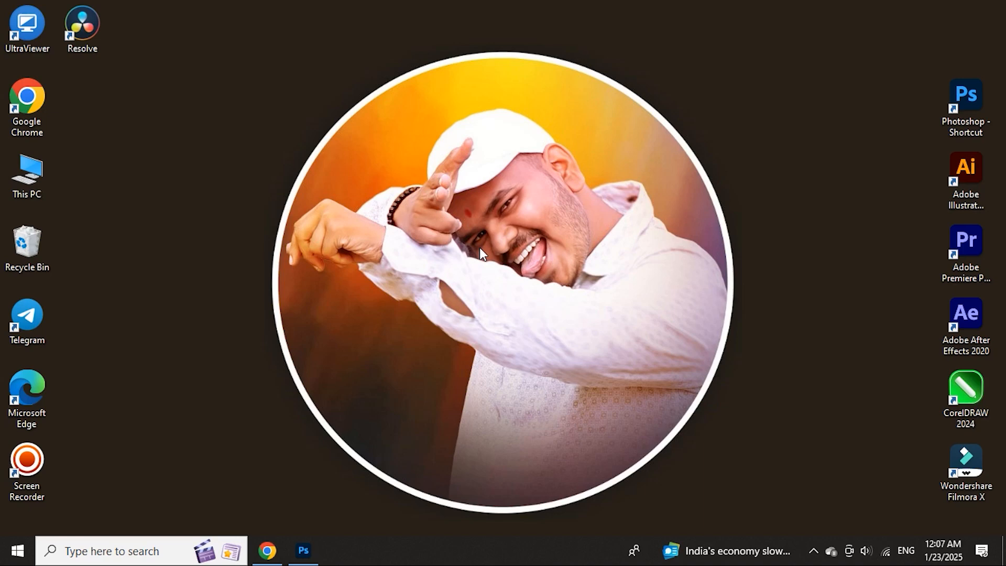
# Step: Switch to Photoshop and unlock the white Background layer of the Untitled-1 document
pyautogui.click(304, 550)
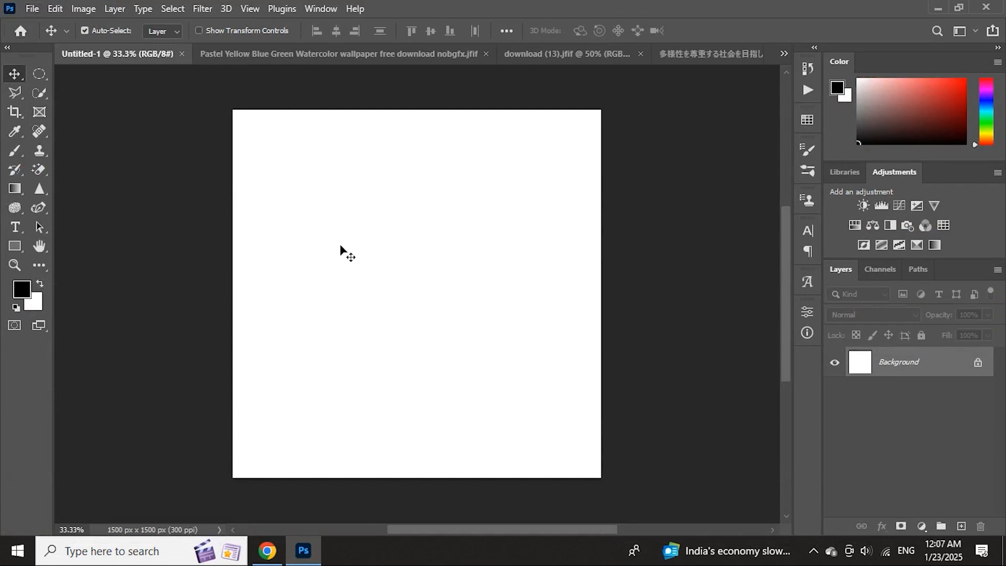
pyautogui.click(978, 362)
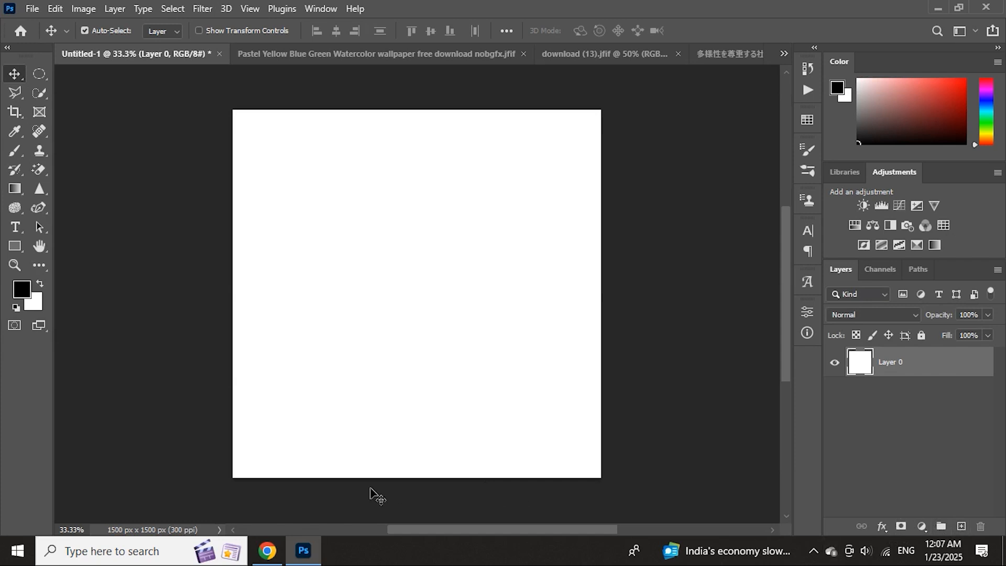
pyautogui.click(4, 150)
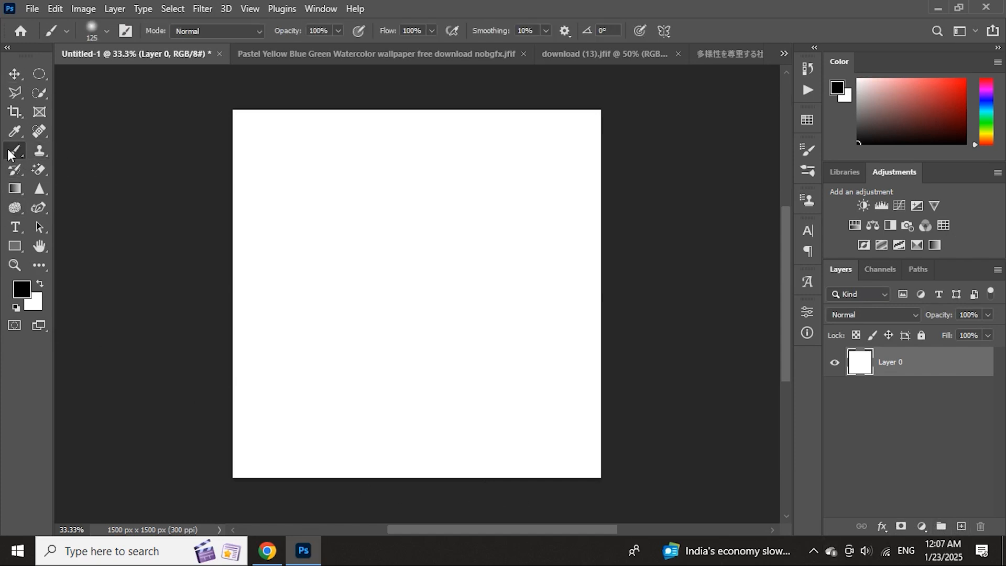
pyautogui.rightClick(12, 153)
pyautogui.click(47, 151)
pyautogui.rightClick(462, 245)
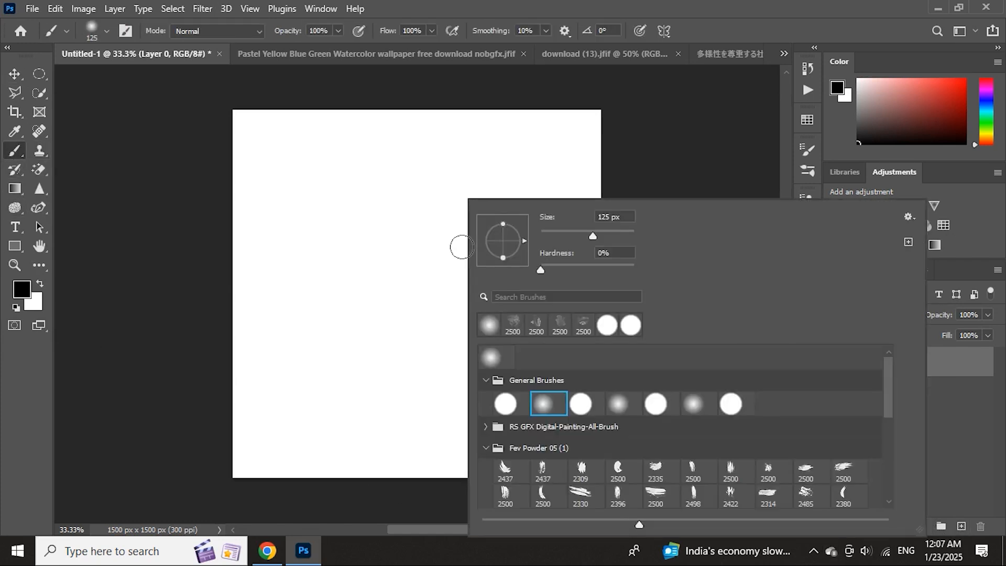
pyautogui.click(908, 217)
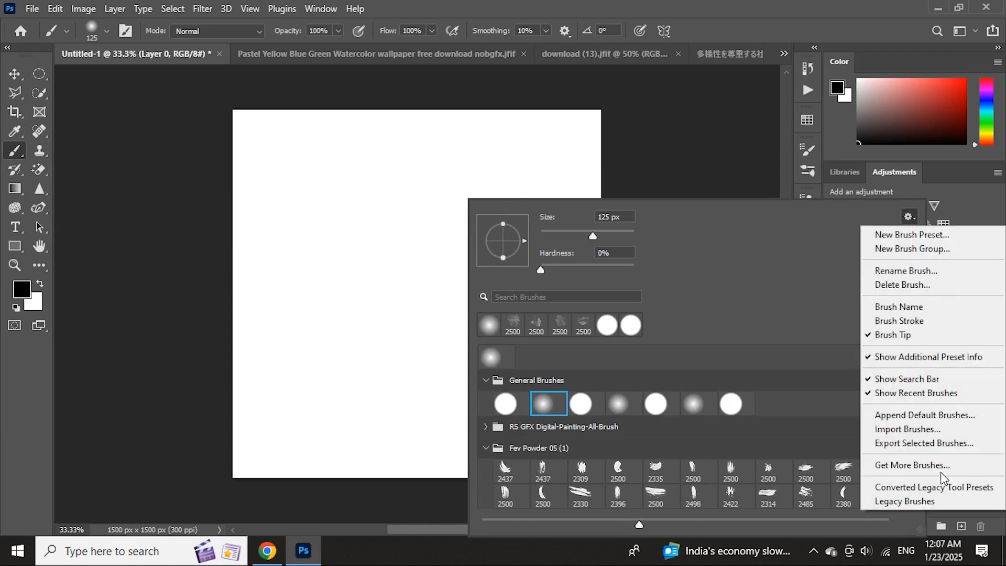
pyautogui.click(901, 430)
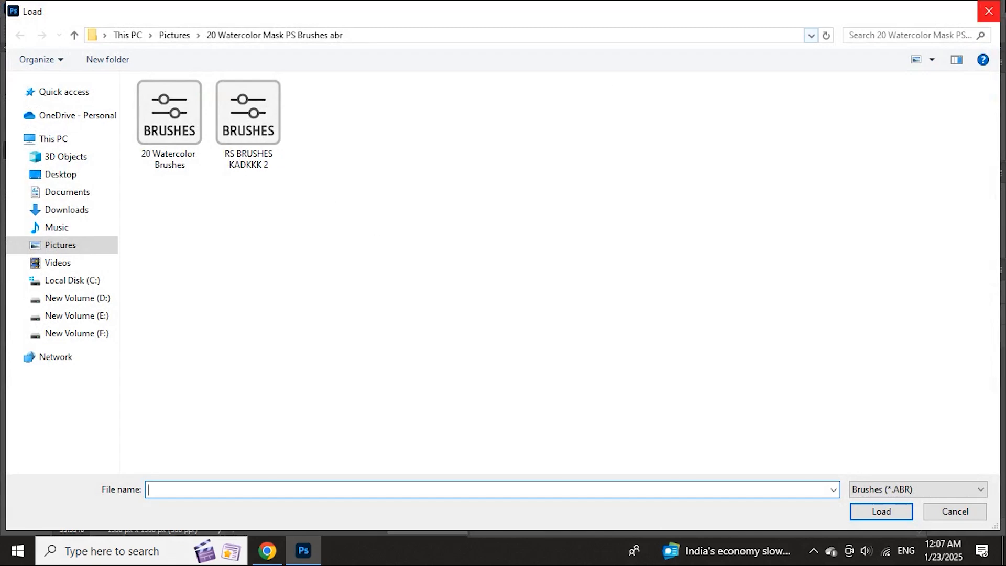
pyautogui.click(992, 6)
pyautogui.click(951, 361)
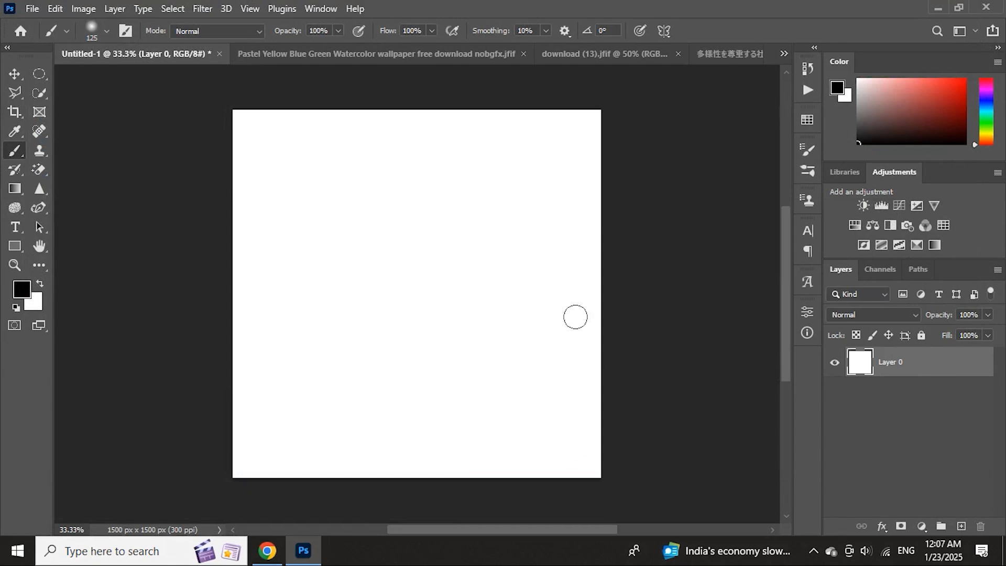
# Step: Unlock the background layer of the Pastel Yellow Blue Green Watercolor wallpaper document and convert it to a Smart Object
pyautogui.click(361, 58)
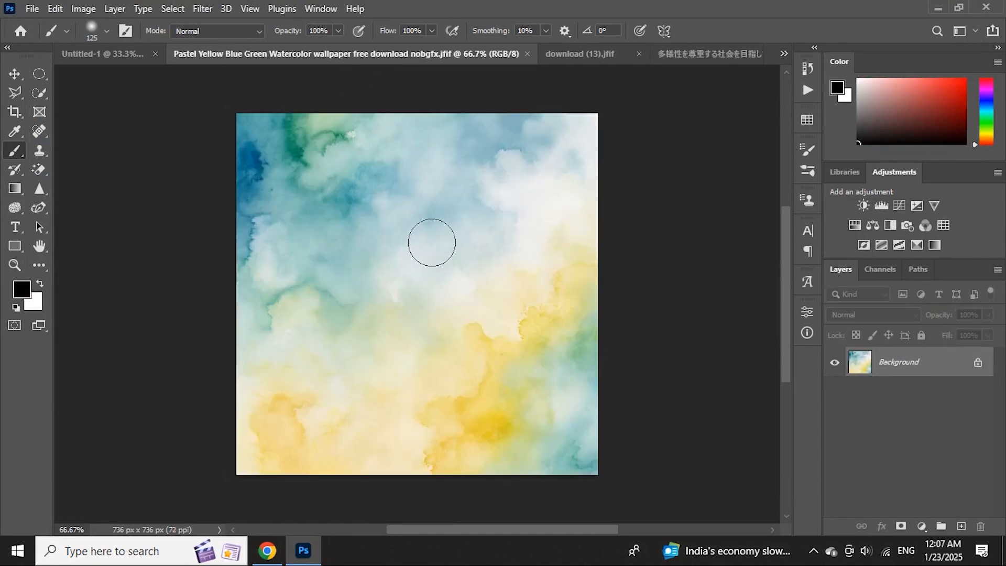
pyautogui.click(576, 55)
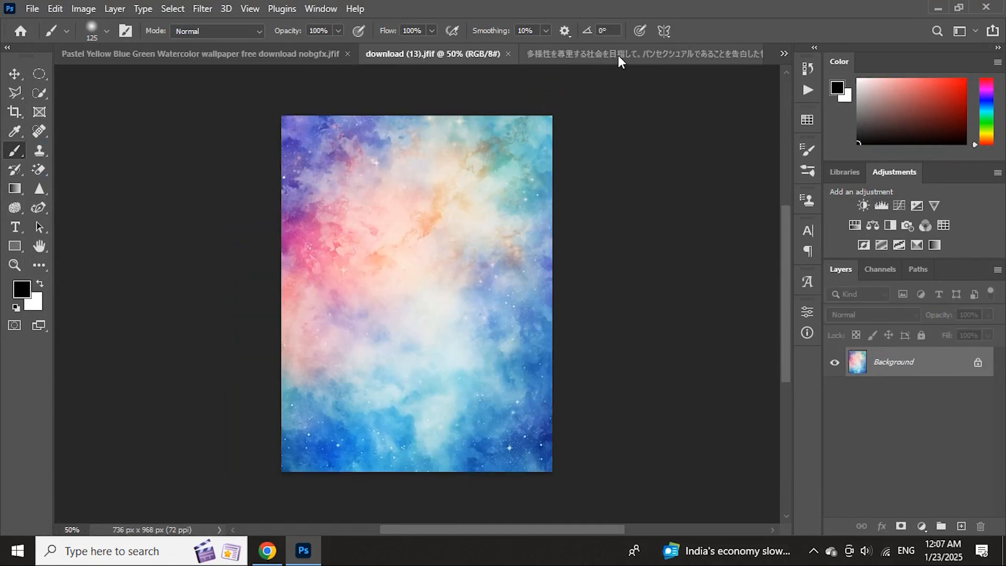
pyautogui.click(654, 55)
pyautogui.click(305, 52)
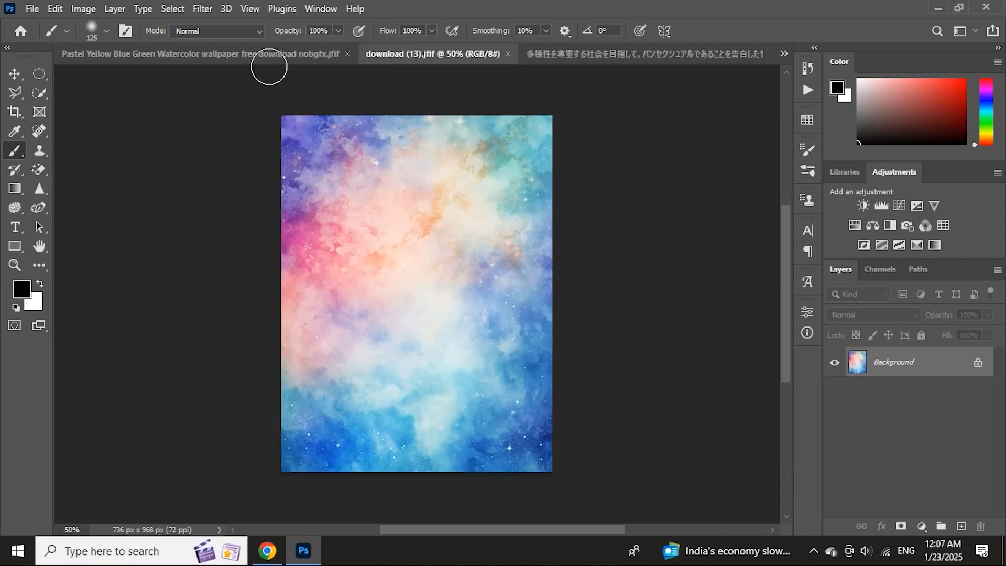
pyautogui.click(246, 54)
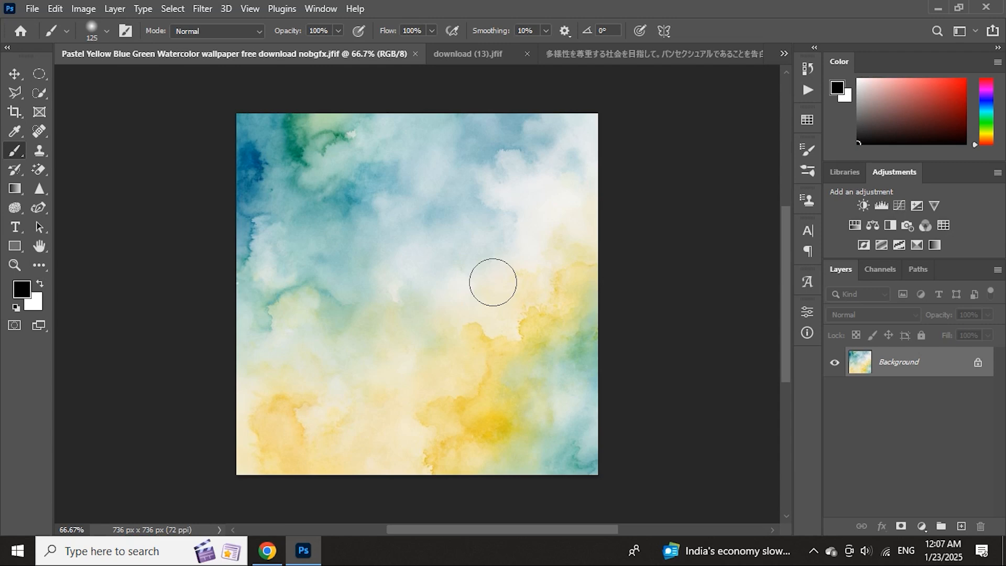
pyautogui.click(977, 364)
pyautogui.rightClick(976, 367)
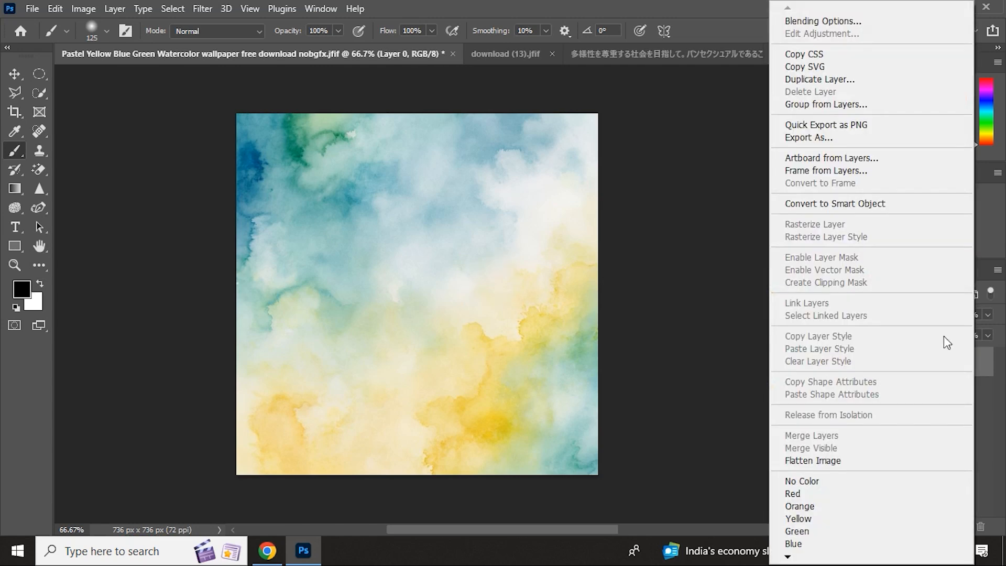
pyautogui.click(834, 204)
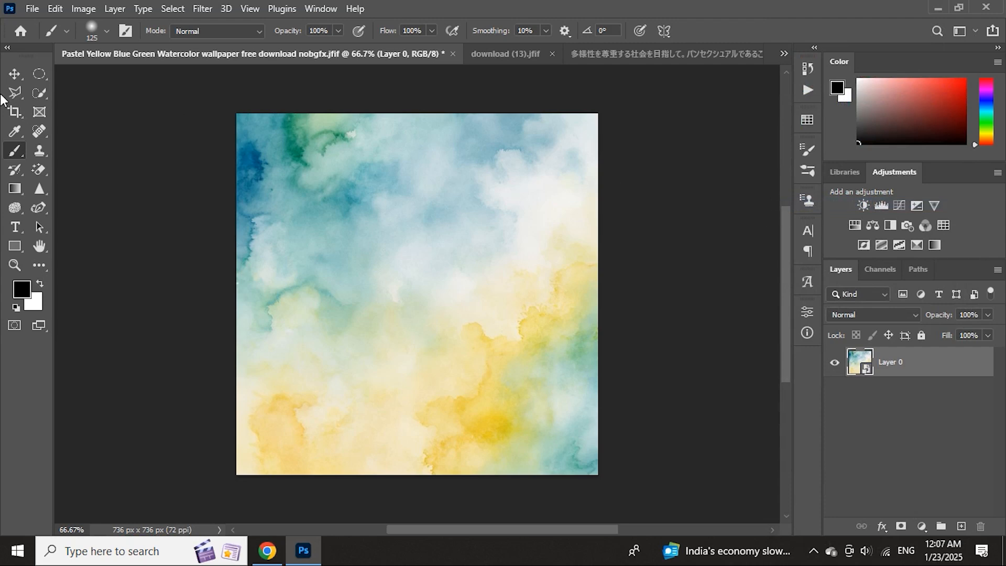
# Step: Copy the watercolor Smart Object layer from the wallpaper document into the Untitled-1 document
pyautogui.click(10, 74)
pyautogui.moveTo(451, 258); pyautogui.dragTo(447, 229)
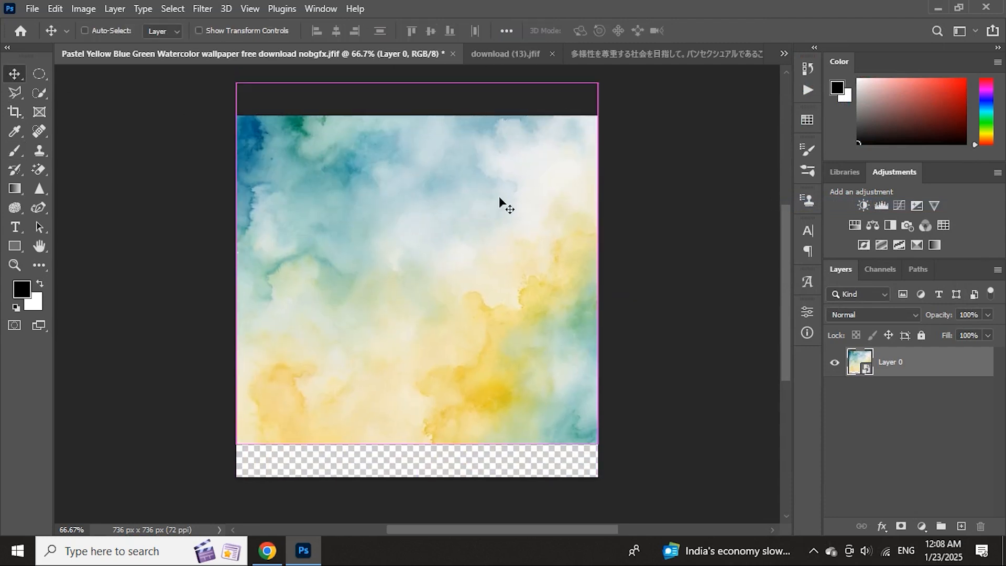
pyautogui.click(783, 53)
pyautogui.click(461, 59)
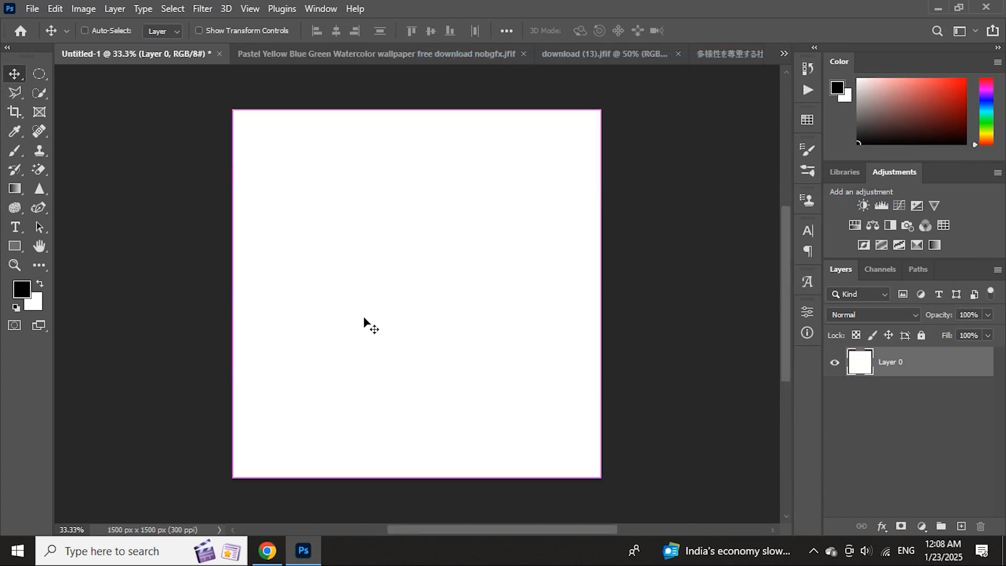
pyautogui.hotkey('ctrl', 'v')
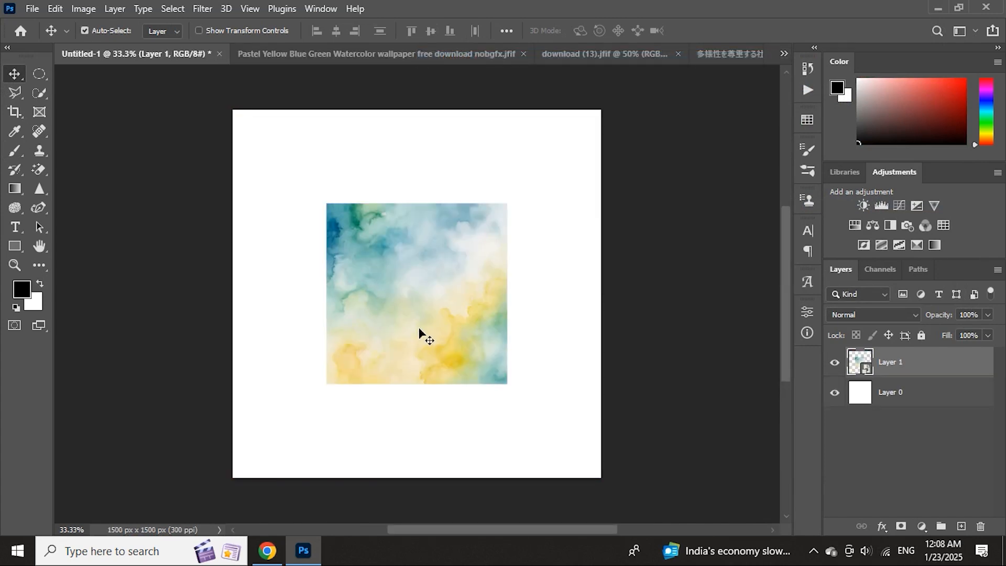
# Step: Scale the pasted watercolor layer to about 51.59% around its center so it covers the whole canvas
pyautogui.hotkey('ctrl', 't')
pyautogui.moveTo(507, 295); pyautogui.dragTo(610, 294)
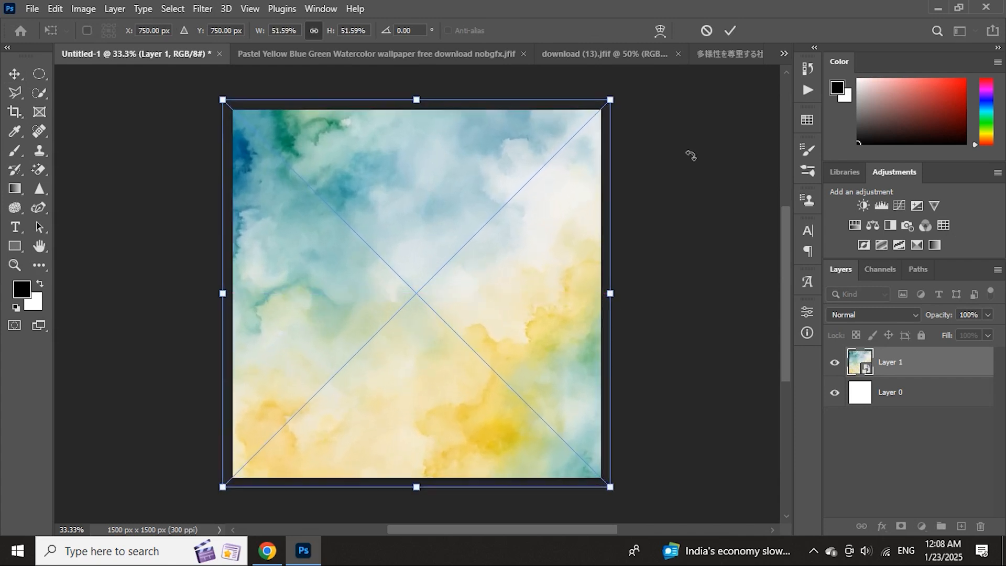
pyautogui.click(729, 31)
# Step: Apply a Gaussian Blur smart filter with a small radius to the watercolor layer
pyautogui.scroll(1, 490, 291)
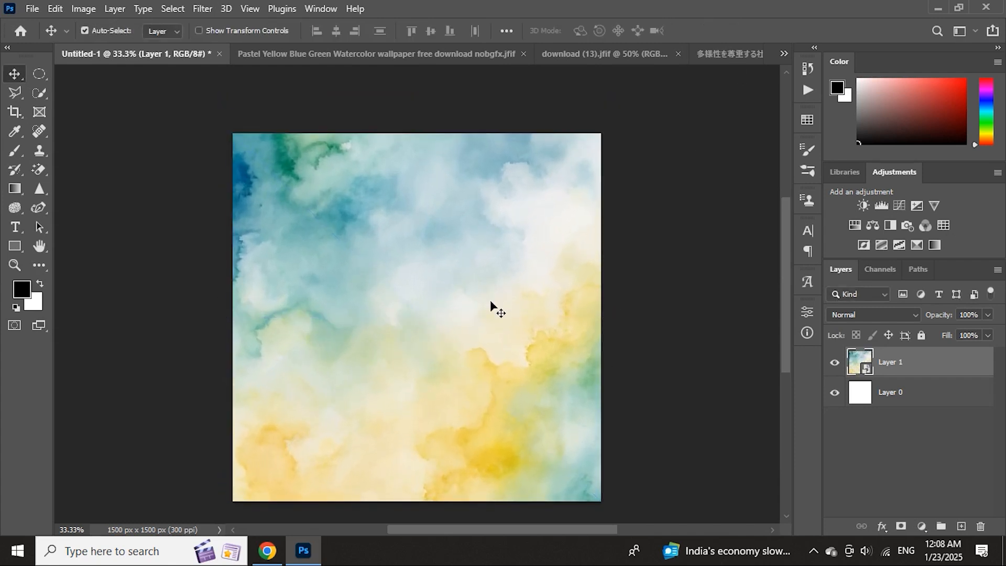
pyautogui.click(211, 11)
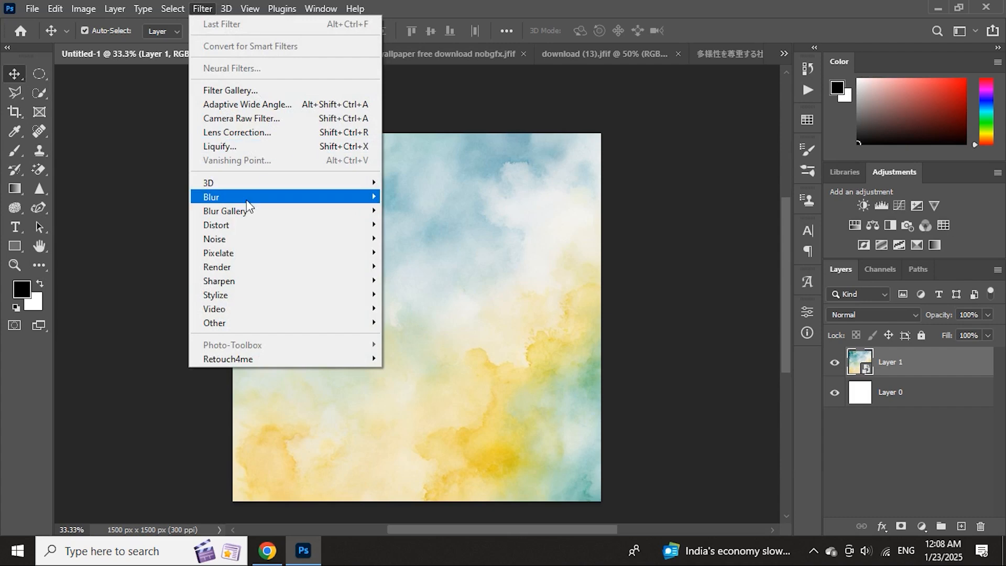
pyautogui.moveTo(249, 199)
pyautogui.click(410, 252)
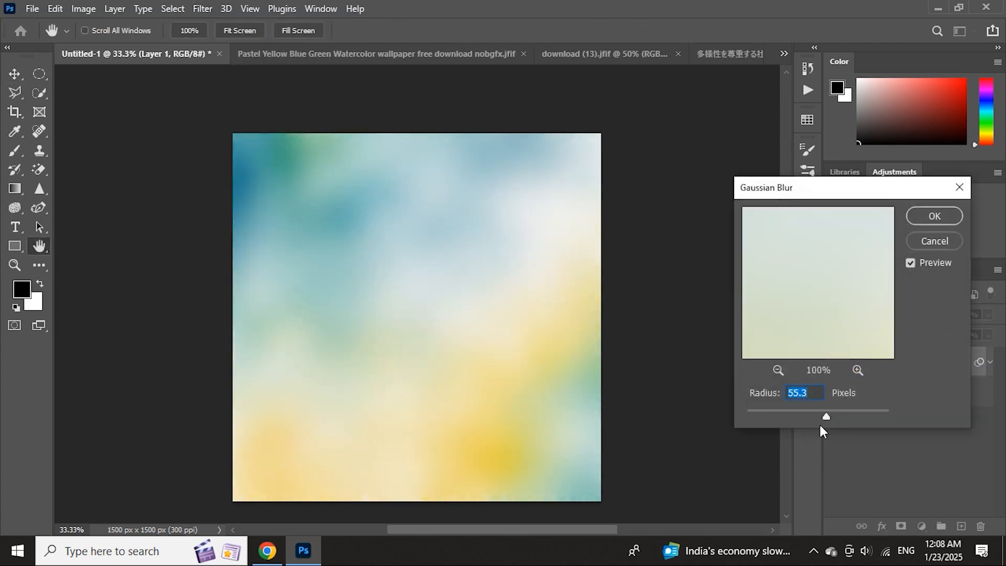
pyautogui.moveTo(796, 413); pyautogui.dragTo(780, 413)
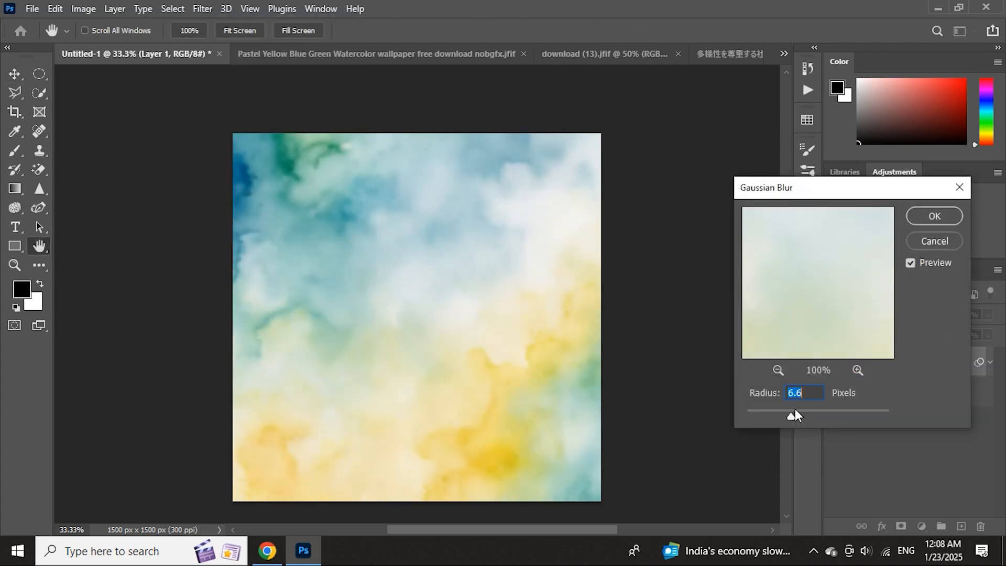
pyautogui.click(926, 217)
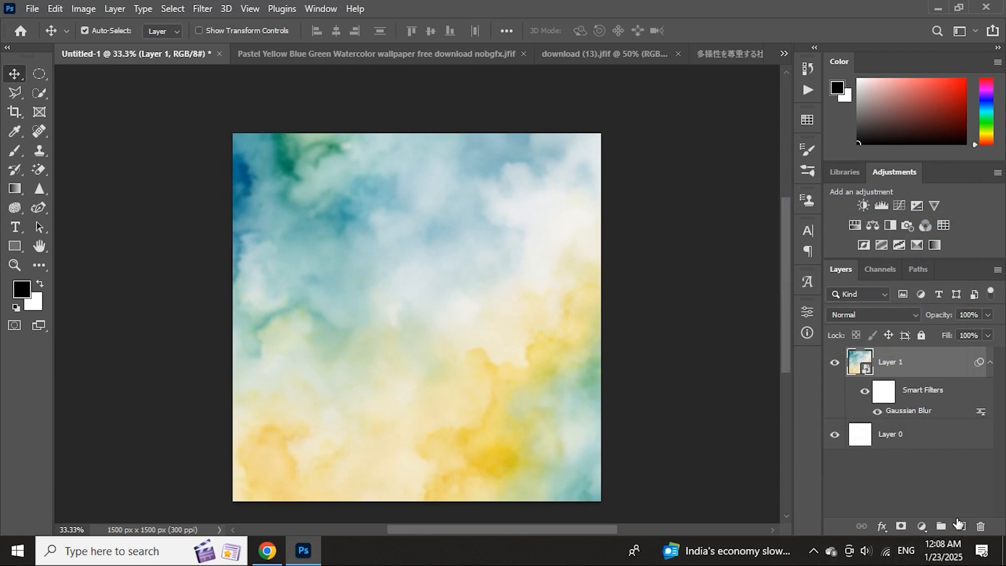
# Step: Add a new layer above the watercolor layer and choose the first 2500 px brush of the RS BRUSHES KADKKK 2 set
pyautogui.click(960, 526)
pyautogui.click(15, 151)
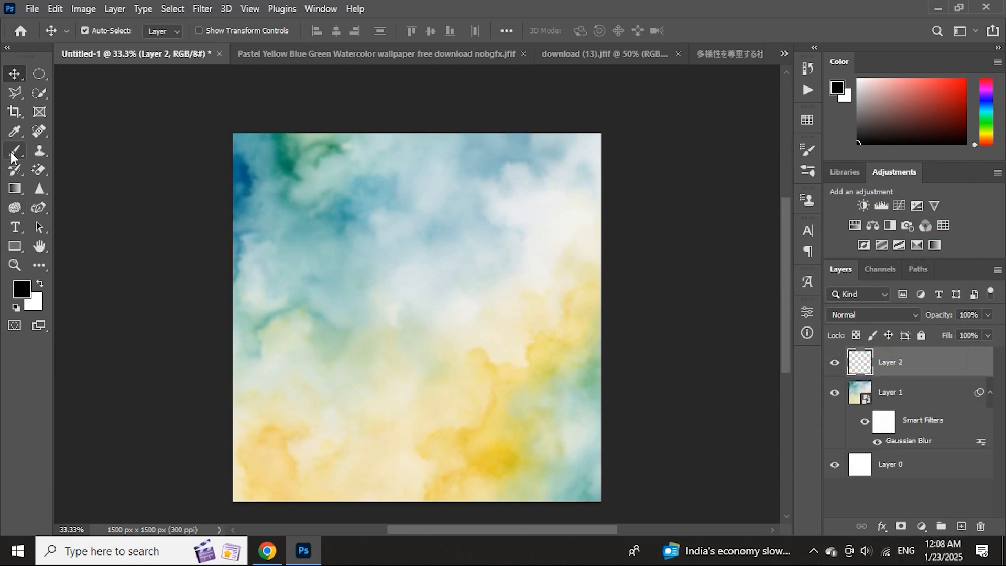
pyautogui.rightClick(389, 303)
pyautogui.scroll(-5, 802, 389)
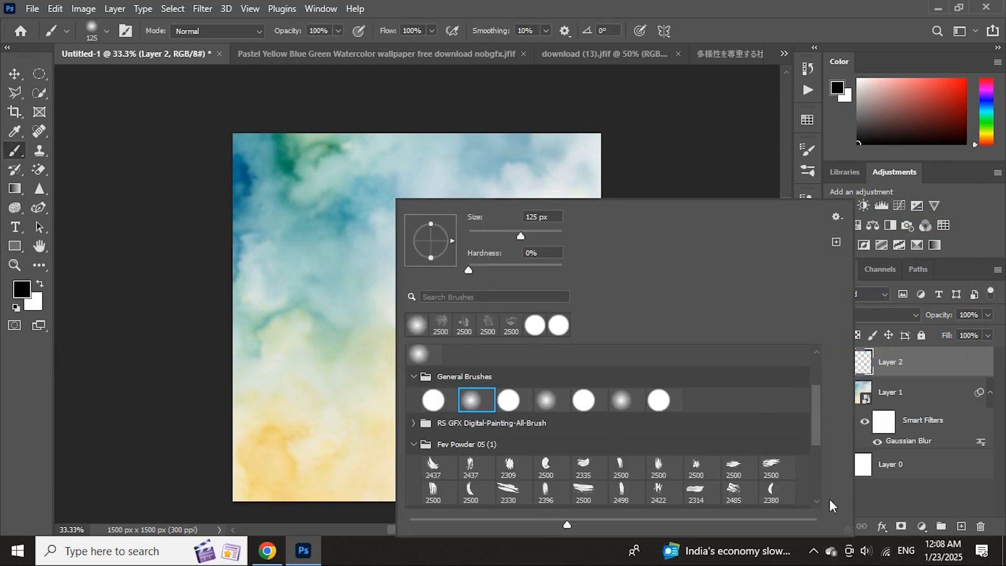
pyautogui.scroll(-5, 443, 446)
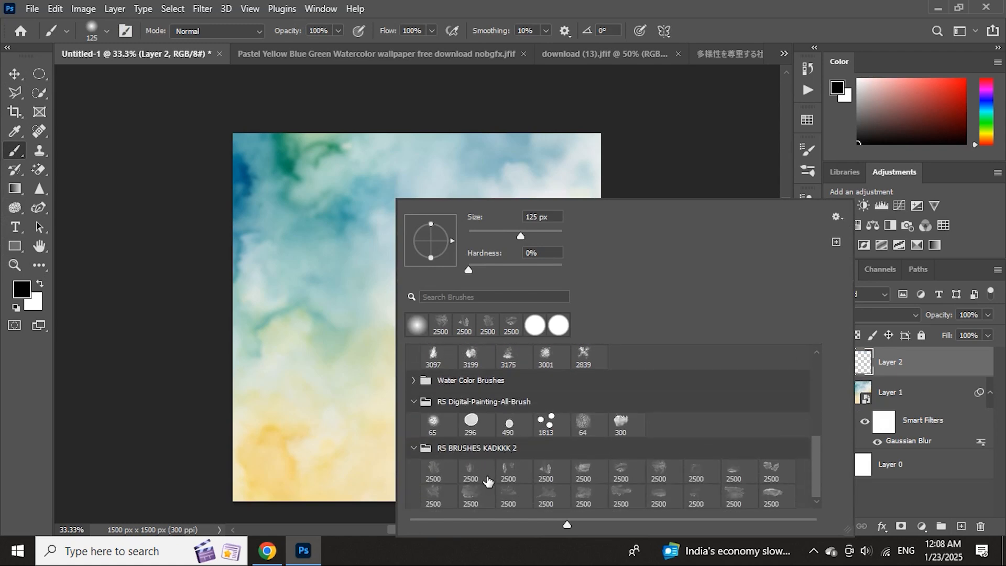
pyautogui.click(435, 470)
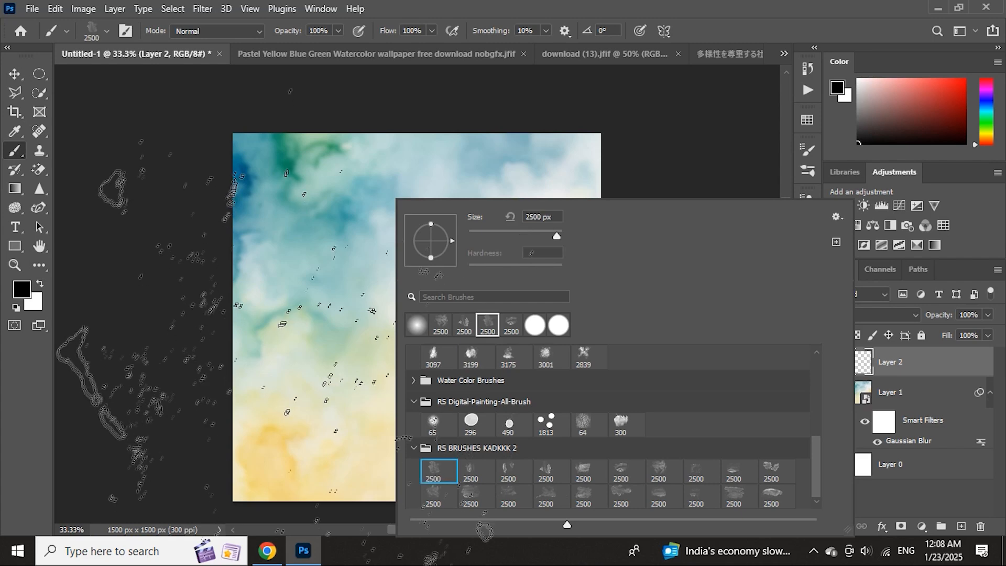
# Step: Set the foreground color to white and reduce the brush size to about 1200 px
pyautogui.click(857, 82)
pyautogui.moveTo(858, 82); pyautogui.dragTo(841, 70)
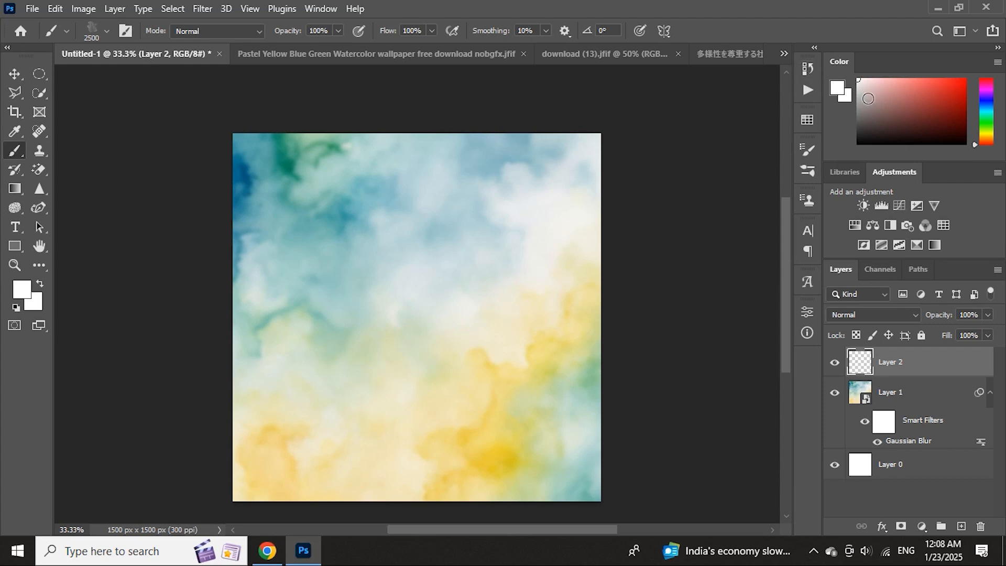
pyautogui.press('[')
pyautogui.press('[')
pyautogui.press('[')
pyautogui.press('[')
pyautogui.press('[')
pyautogui.press('[')
pyautogui.press('[')
pyautogui.press('[')
pyautogui.press('[')
pyautogui.press('[')
pyautogui.press('[')
pyautogui.press('[')
pyautogui.press('[')
pyautogui.press('[')
pyautogui.press('[')
pyautogui.press('[')
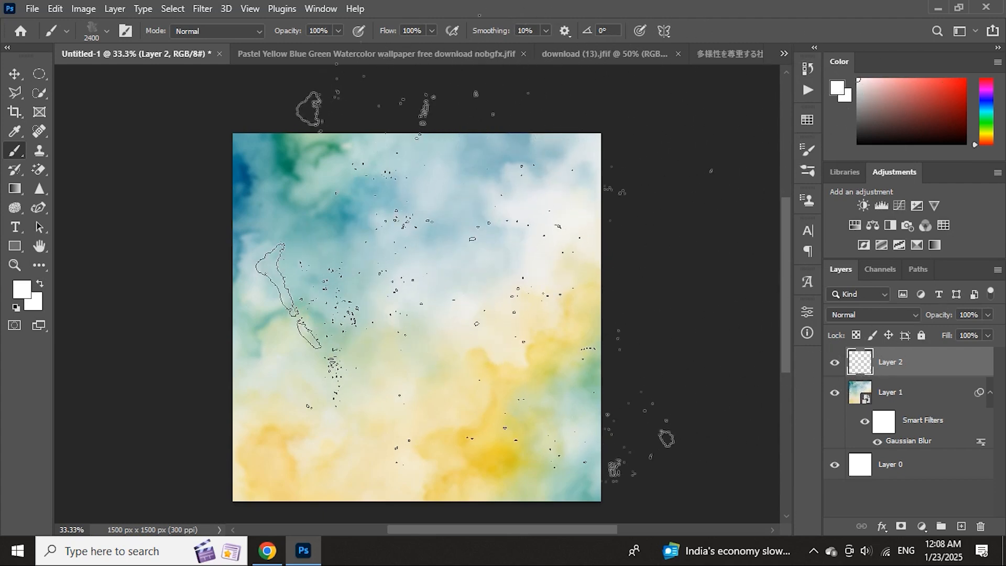
pyautogui.press(']')
pyautogui.press(']')
pyautogui.press(']')
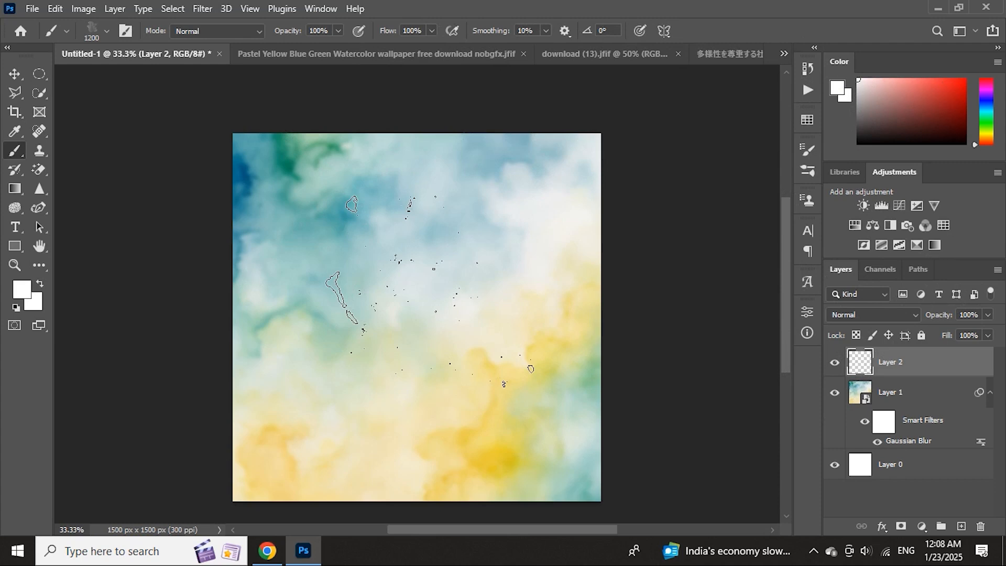
# Step: Stamp white watercolor texture across the new layer with an 1100 px brush and compare the canvas with the layer hidden and shown
pyautogui.keyDown('alt'); pyautogui.rightClick(419, 287); pyautogui.keyUp('alt')
pyautogui.moveTo(420, 288)
pyautogui.mouseDown()
pyautogui.moveTo(712, 288)
pyautogui.moveTo(218, 310)
pyautogui.moveTo(646, 312)
pyautogui.moveTo(226, 308)
pyautogui.mouseUp()
pyautogui.moveTo(361, 277)
pyautogui.mouseDown()
pyautogui.moveTo(633, 288)
pyautogui.moveTo(332, 283)
pyautogui.moveTo(425, 303)
pyautogui.mouseUp()
pyautogui.press(']')
pyautogui.press(']')
pyautogui.press(']')
pyautogui.press(']')
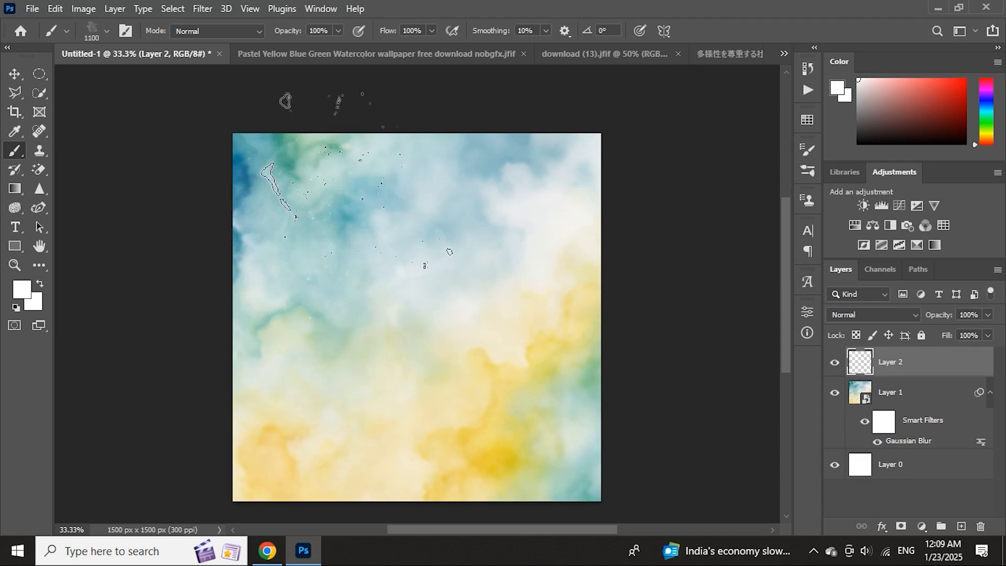
pyautogui.click(536, 278)
pyautogui.click(520, 357)
pyautogui.click(591, 404)
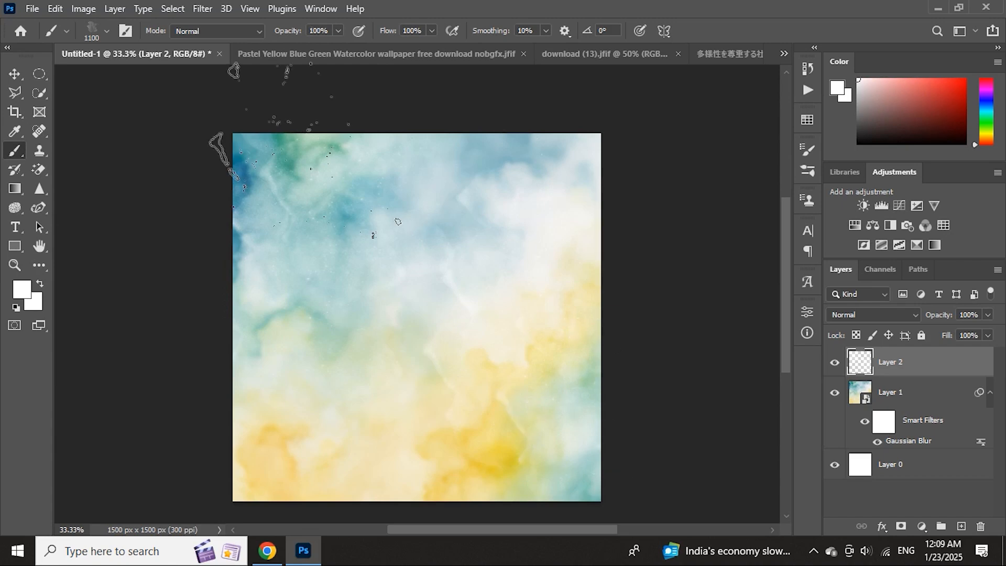
pyautogui.click(311, 385)
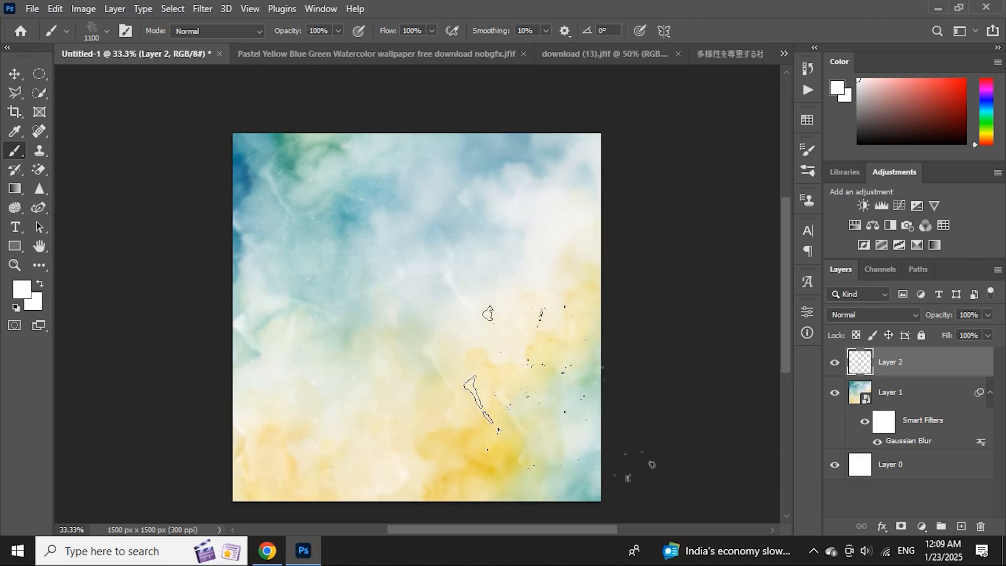
pyautogui.click(834, 363)
pyautogui.click(833, 363)
pyautogui.click(833, 363)
pyautogui.click(833, 362)
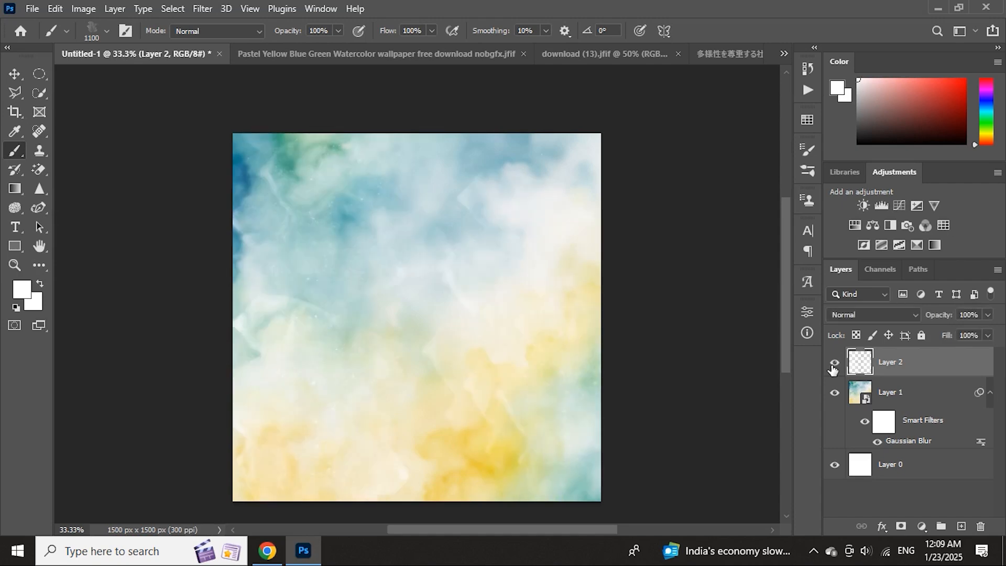
# Step: Set the foreground color to golden yellow and stamp the watercolor brush over the canvas's upper-right area
pyautogui.click(985, 133)
pyautogui.click(965, 80)
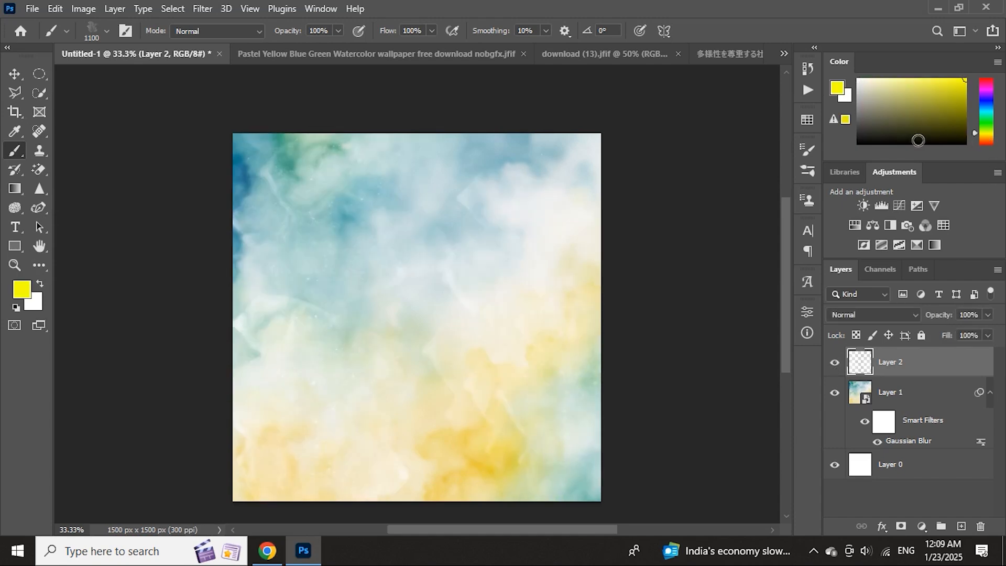
pyautogui.moveTo(987, 136)
pyautogui.mouseDown()
pyautogui.moveTo(987, 125)
pyautogui.moveTo(987, 135)
pyautogui.mouseUp()
pyautogui.click(526, 226)
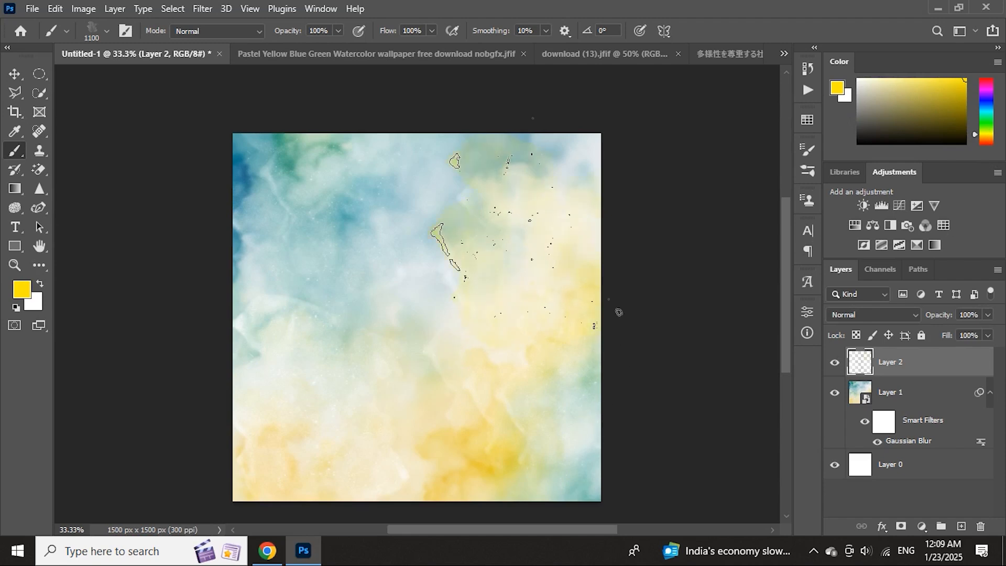
# Step: Stamp the golden yellow watercolor brush over the rest of the canvas and set Layer 2's blend mode to Overlay
pyautogui.click(460, 177)
pyautogui.click(323, 276)
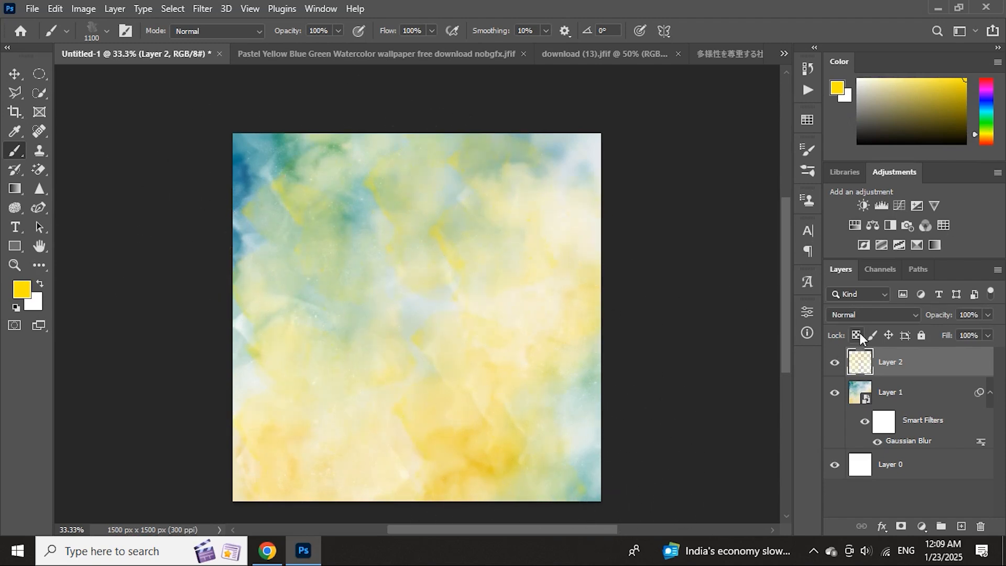
pyautogui.click(854, 316)
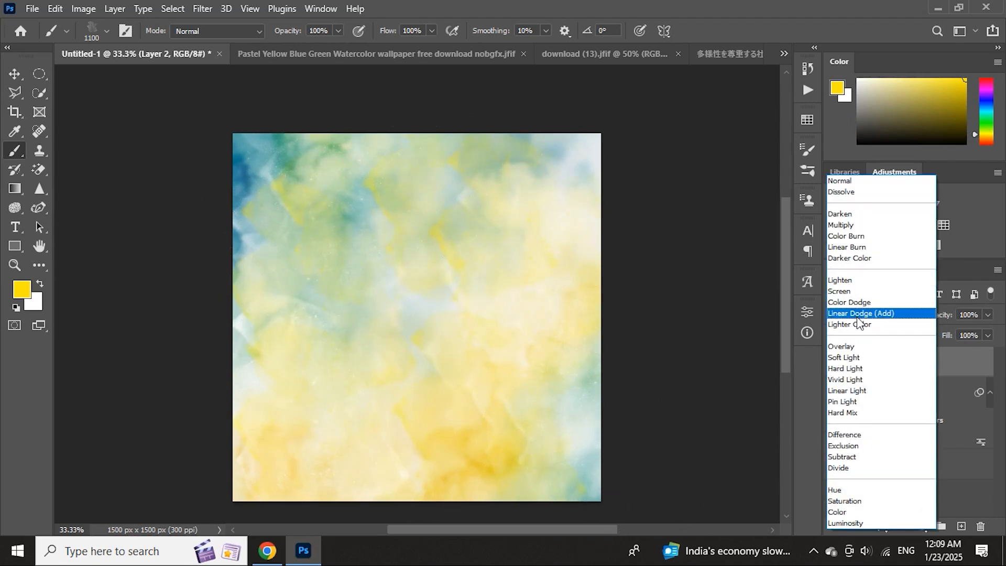
pyautogui.click(850, 349)
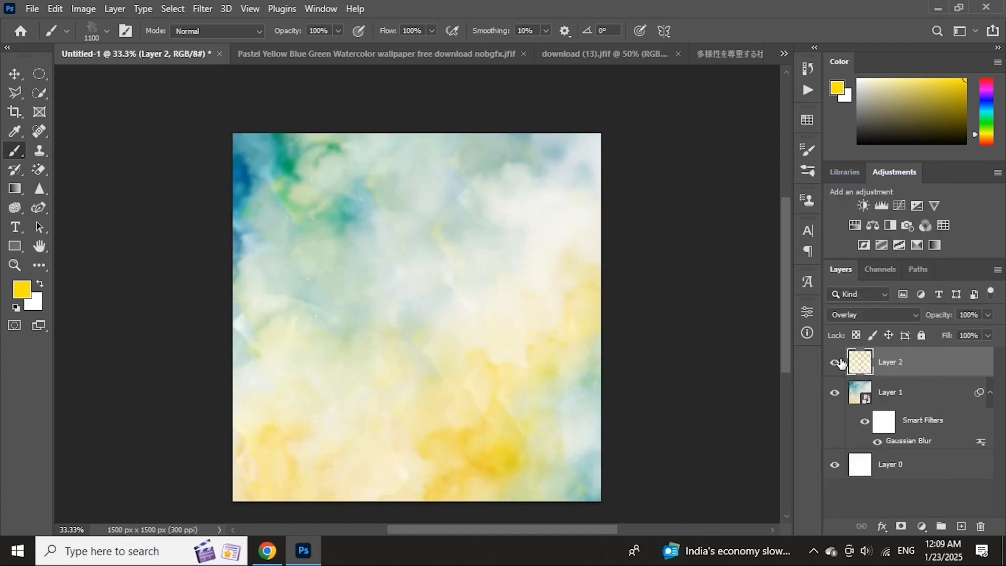
# Step: Start a horizontal text layer near the canvas center and set its font to Anek Gurmukhi ExtraBold
pyautogui.press('t')
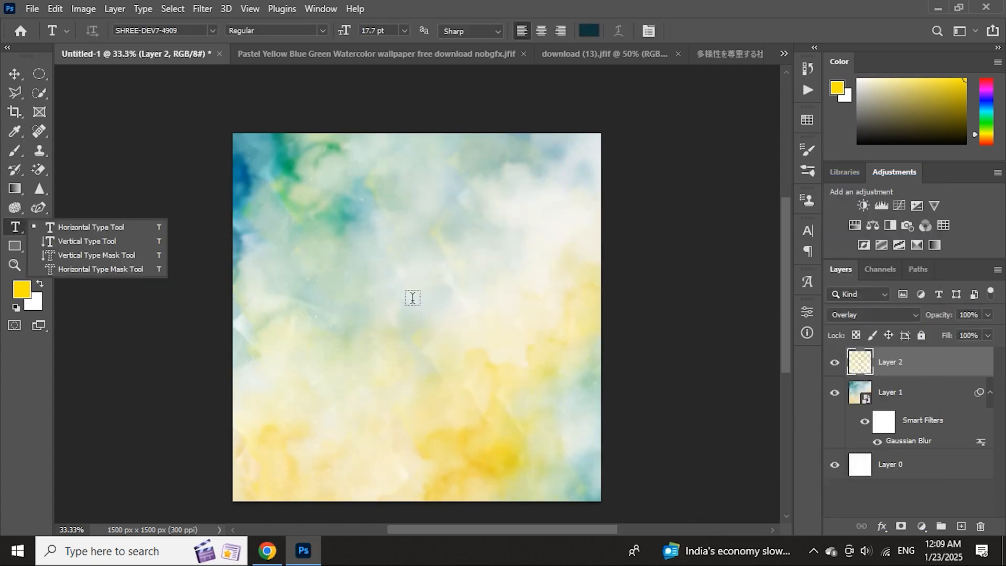
pyautogui.click(413, 297)
pyautogui.click(410, 300)
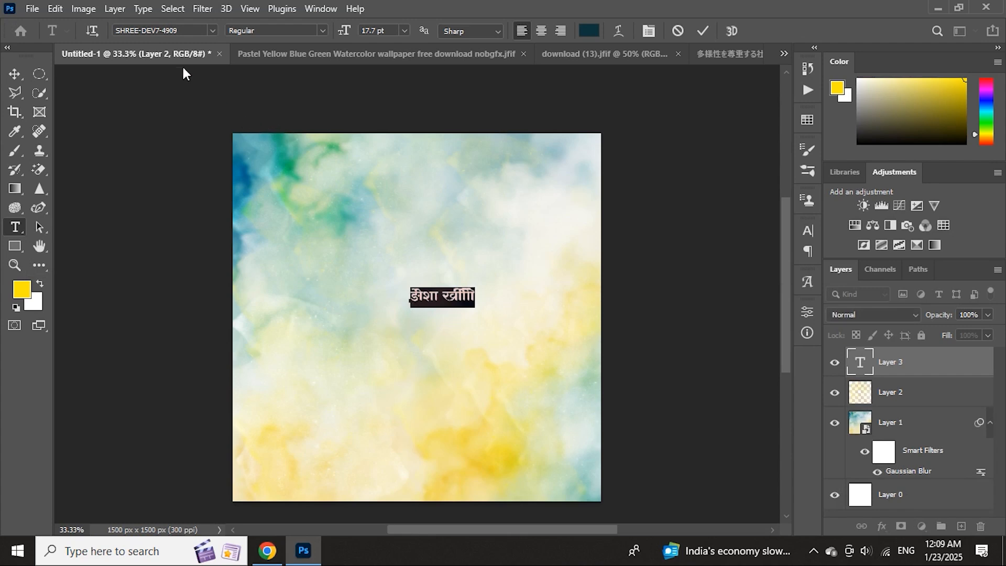
pyautogui.click(190, 30)
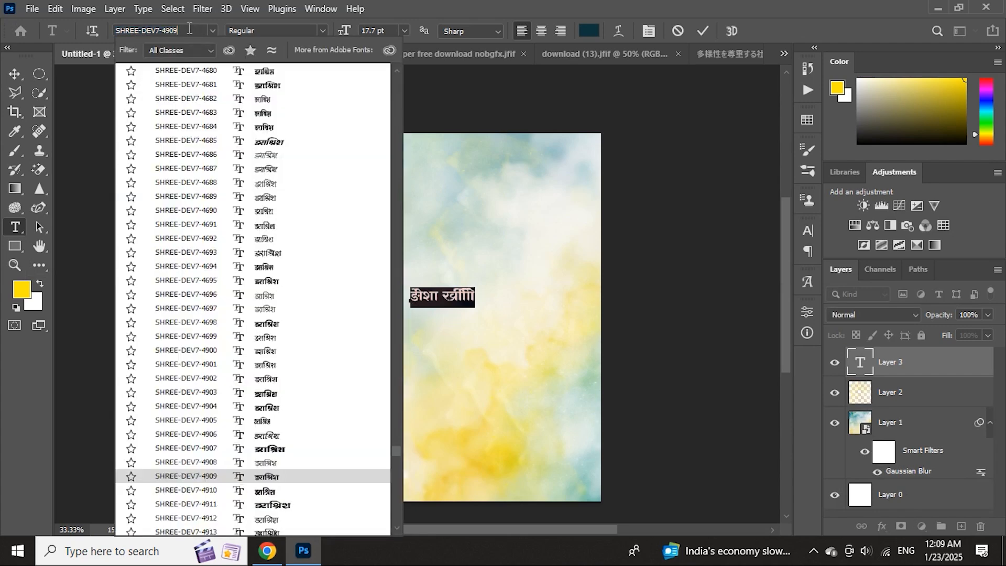
pyautogui.moveTo(190, 28); pyautogui.dragTo(102, 47)
pyautogui.write('anek')
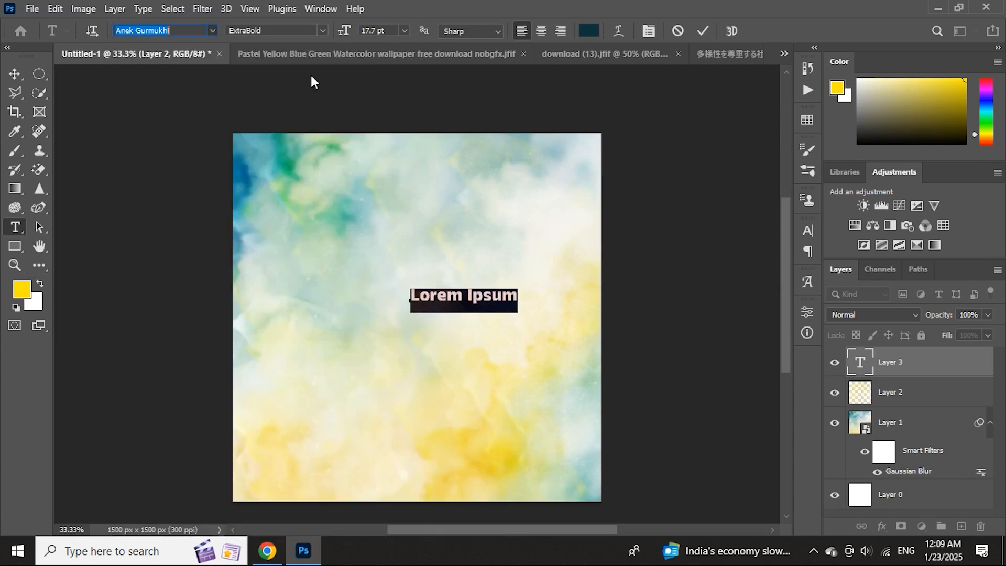
pyautogui.click(313, 80)
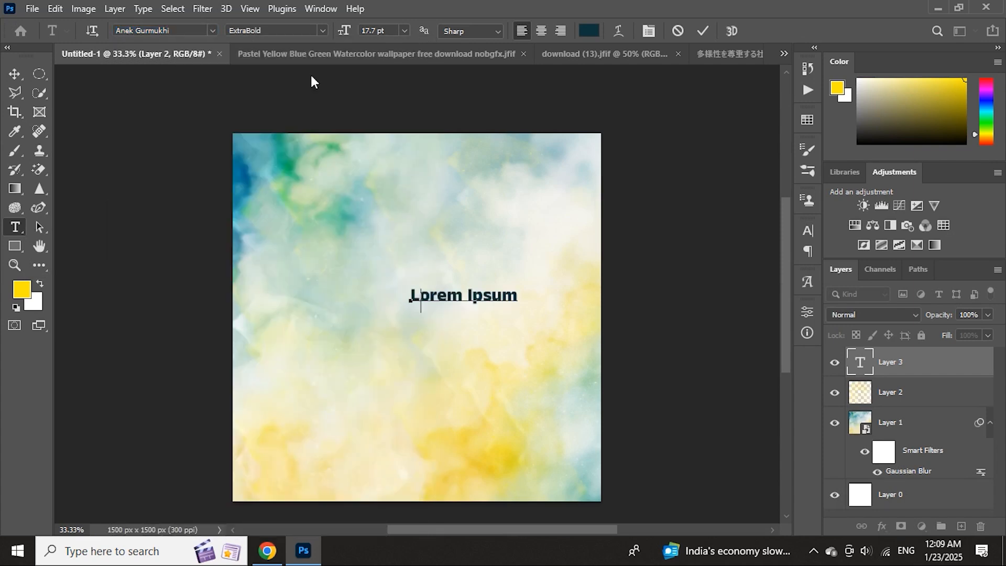
# Step: Enter the text KING in capitals and commit it
pyautogui.write('ki')
pyautogui.press('BackSpace')
pyautogui.press('BackSpace')
pyautogui.write('KING')
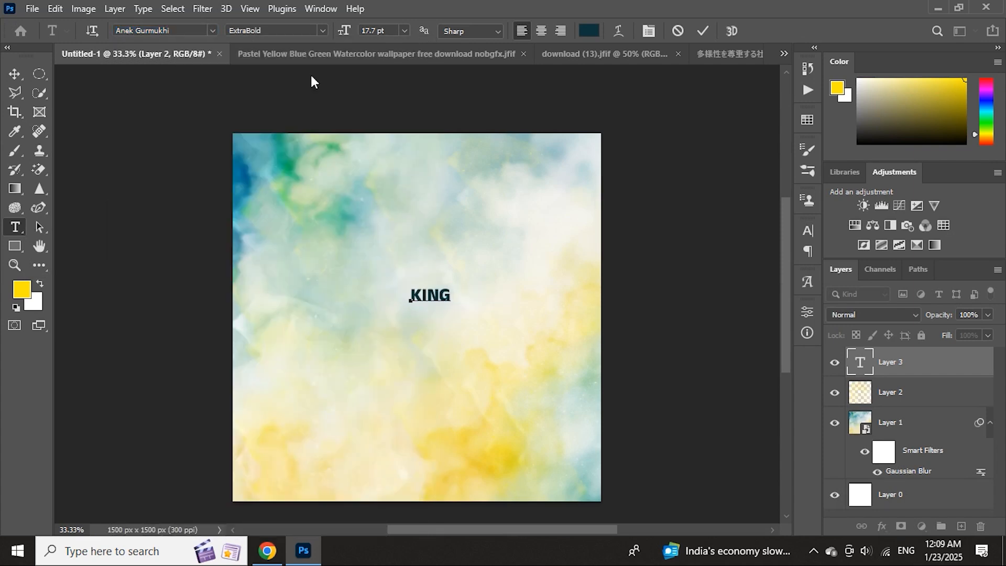
pyautogui.click(702, 31)
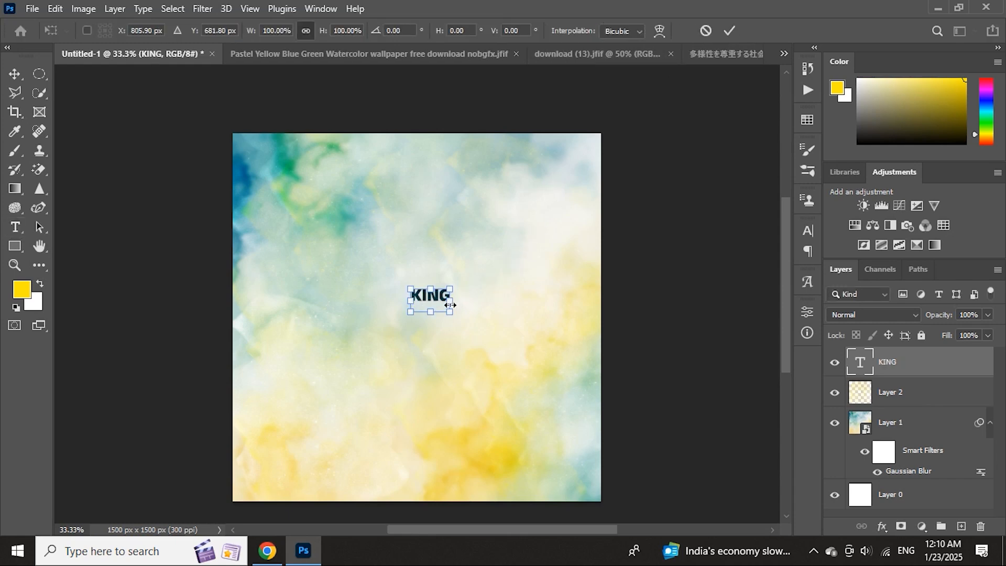
# Step: Scale the KING text up to about 634% and shift it slightly to center it horizontally on the canvas
pyautogui.moveTo(450, 305); pyautogui.dragTo(554, 290)
pyautogui.click(730, 31)
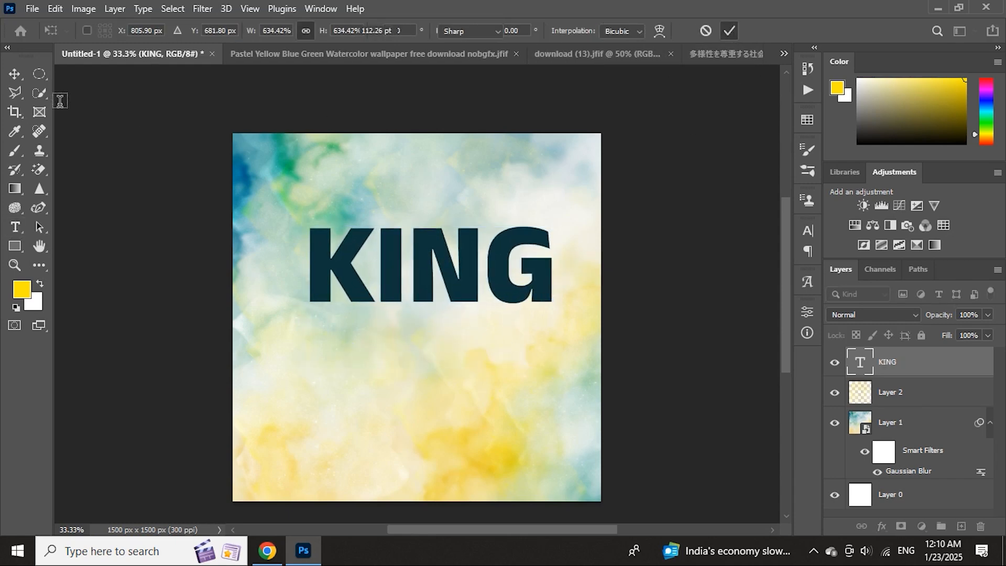
pyautogui.click(14, 74)
pyautogui.moveTo(381, 257); pyautogui.dragTo(367, 261)
# Step: Set the KING layer to Overlay blending at 58% opacity and move the text toward the canvas's upper part
pyautogui.click(844, 316)
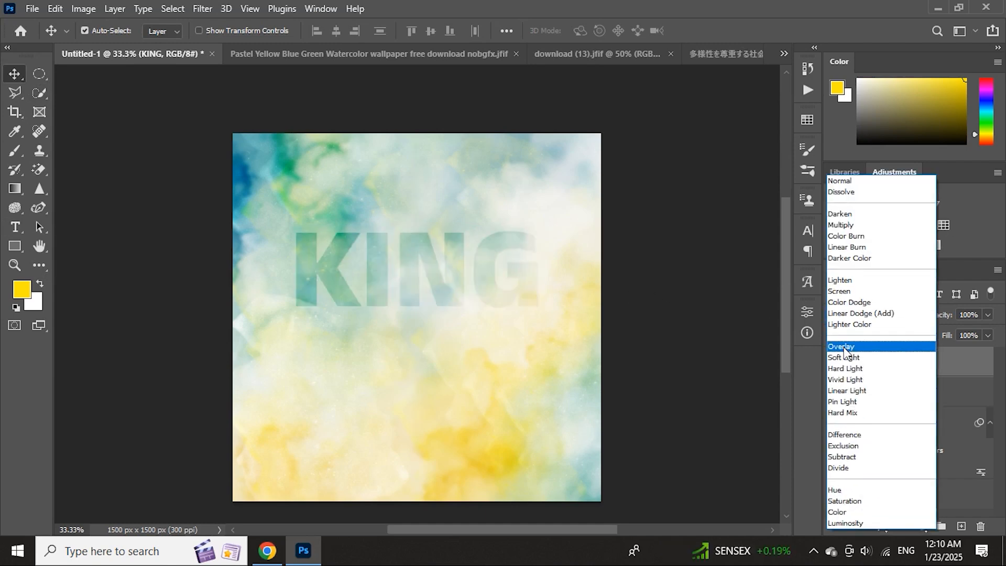
pyautogui.click(846, 343)
pyautogui.moveTo(411, 252); pyautogui.dragTo(412, 209)
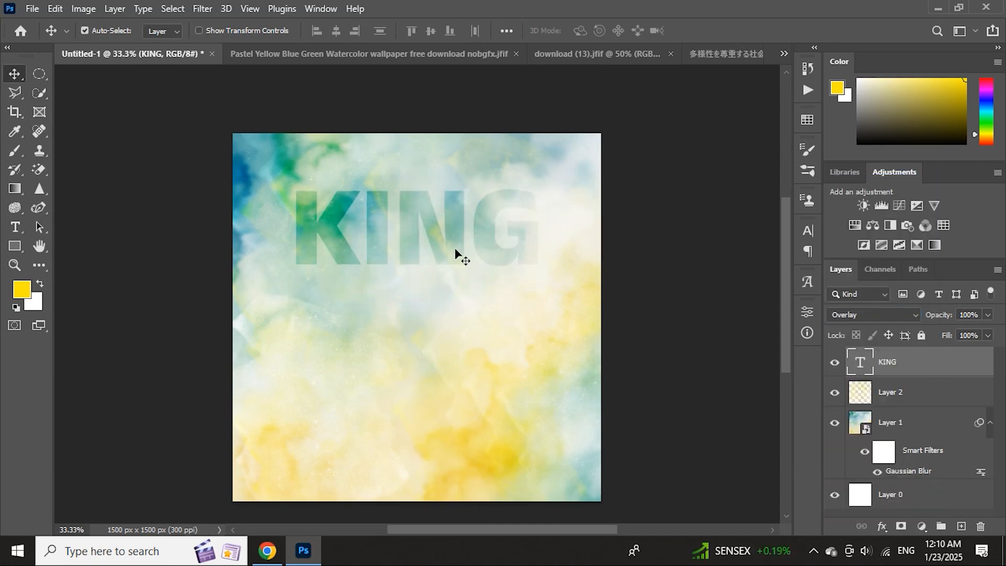
pyautogui.moveTo(927, 319); pyautogui.dragTo(930, 320)
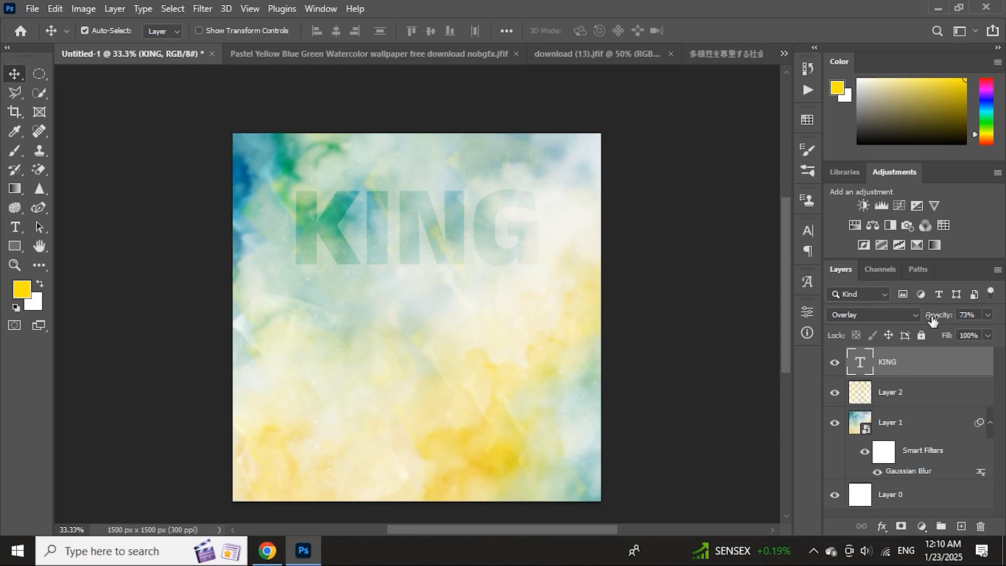
pyautogui.moveTo(534, 250)
pyautogui.mouseDown()
pyautogui.moveTo(523, 319)
pyautogui.moveTo(540, 244)
pyautogui.mouseUp()
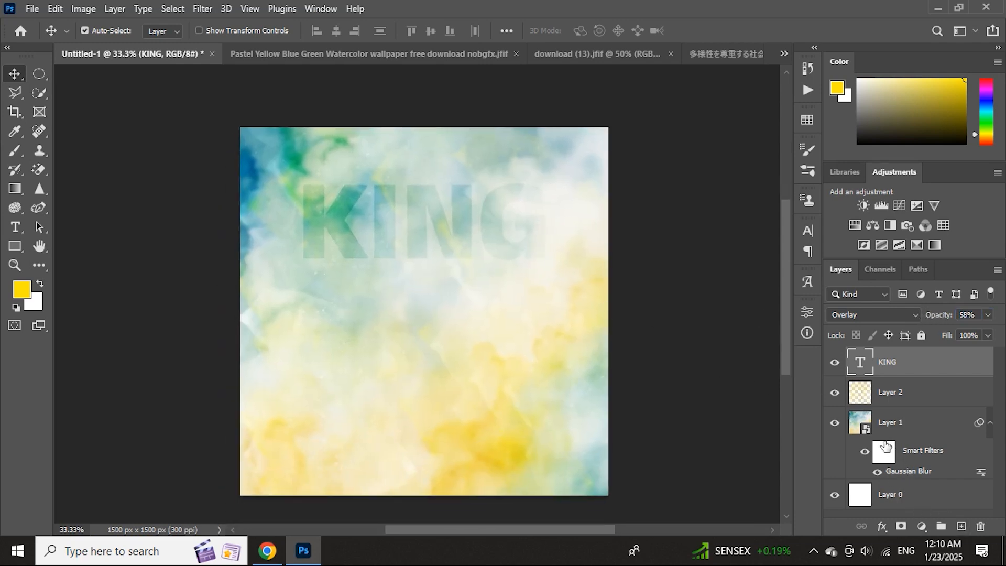
# Step: Close the Pastel Yellow Blue Green Watercolor document without saving it
pyautogui.click(407, 56)
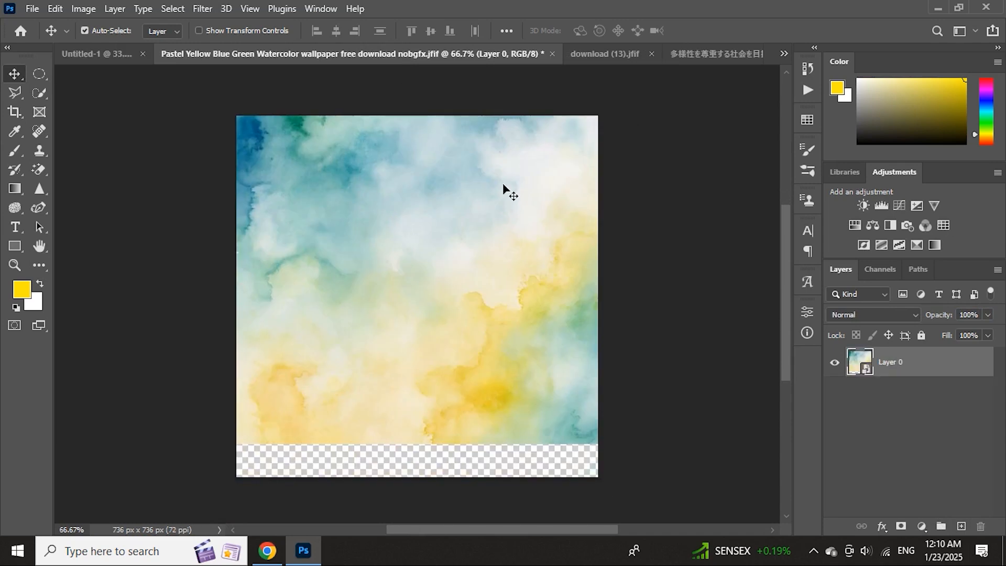
pyautogui.click(552, 54)
pyautogui.click(496, 213)
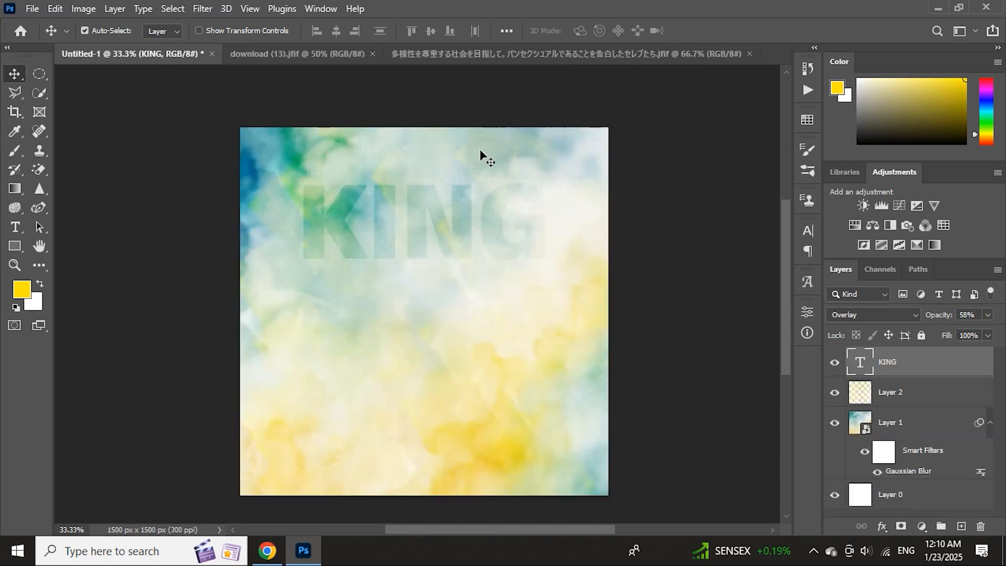
# Step: In the rainbow watercolor document, unlock the Background layer and convert it to a smart object
pyautogui.click(466, 55)
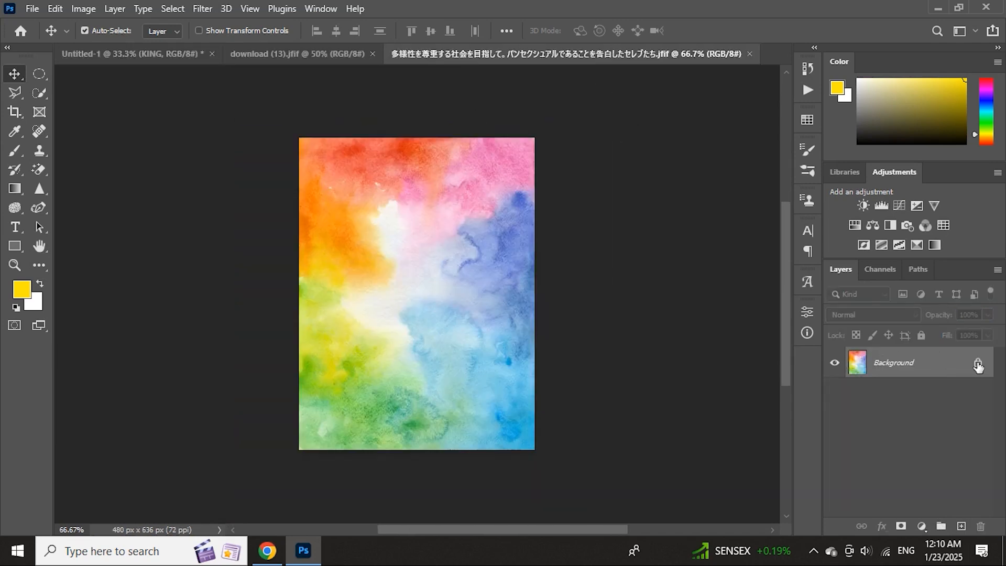
pyautogui.click(978, 367)
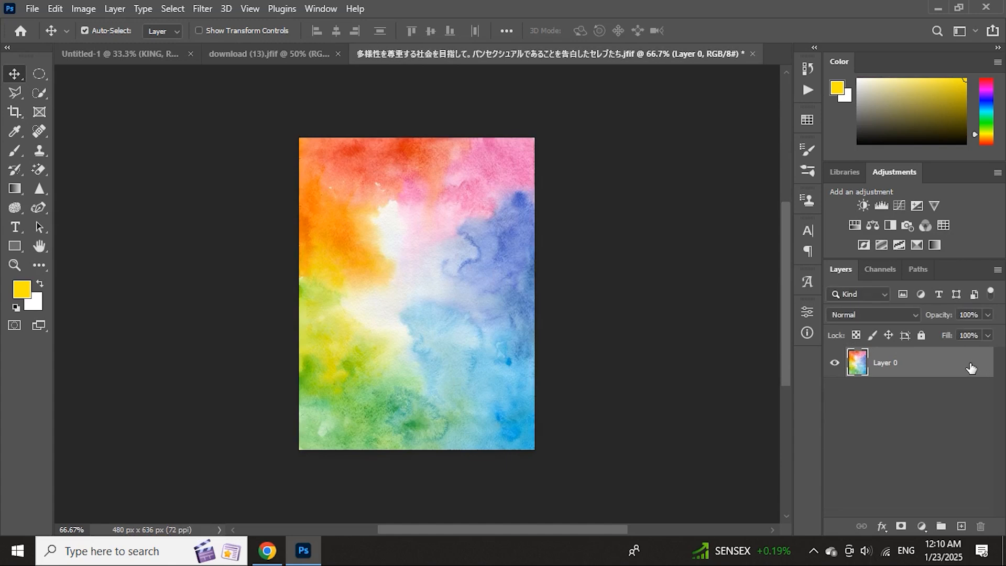
pyautogui.rightClick(969, 366)
pyautogui.click(821, 208)
# Step: Paste the rainbow watercolor image into Untitled-1 and enlarge it around the canvas center
pyautogui.click(165, 56)
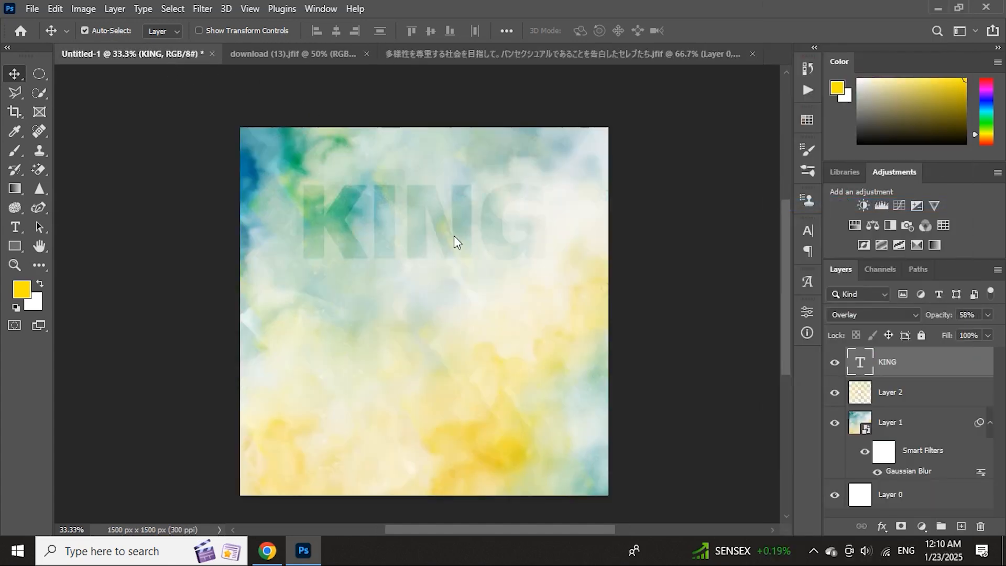
pyautogui.hotkey('ctrl', 'v')
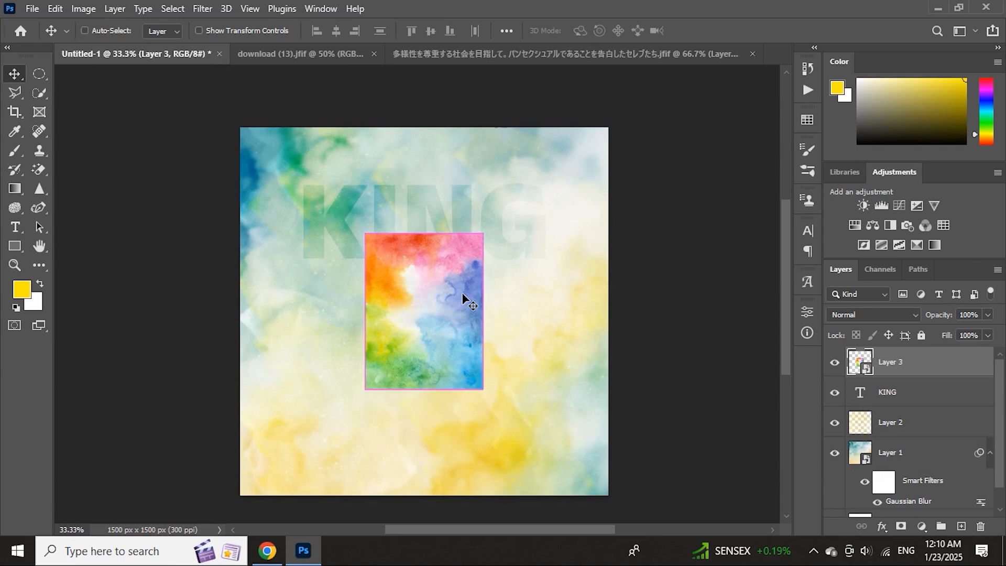
pyautogui.hotkey('ctrl', 't')
pyautogui.moveTo(487, 298); pyautogui.dragTo(515, 313)
pyautogui.click(730, 31)
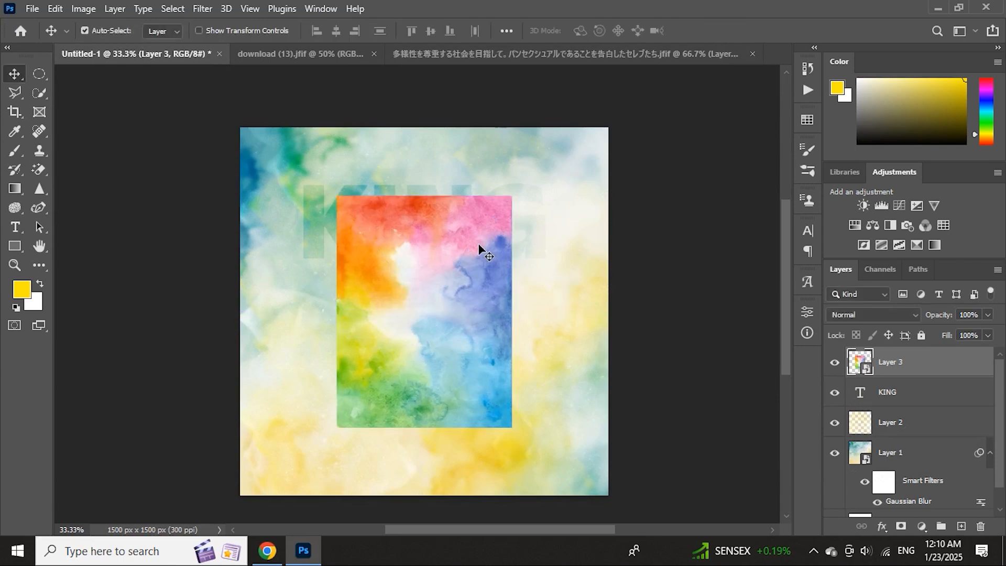
# Step: Apply a Radial Blur to Layer 3 with the Spin method, Good quality and an increased amount
pyautogui.click(203, 9)
pyautogui.moveTo(220, 197)
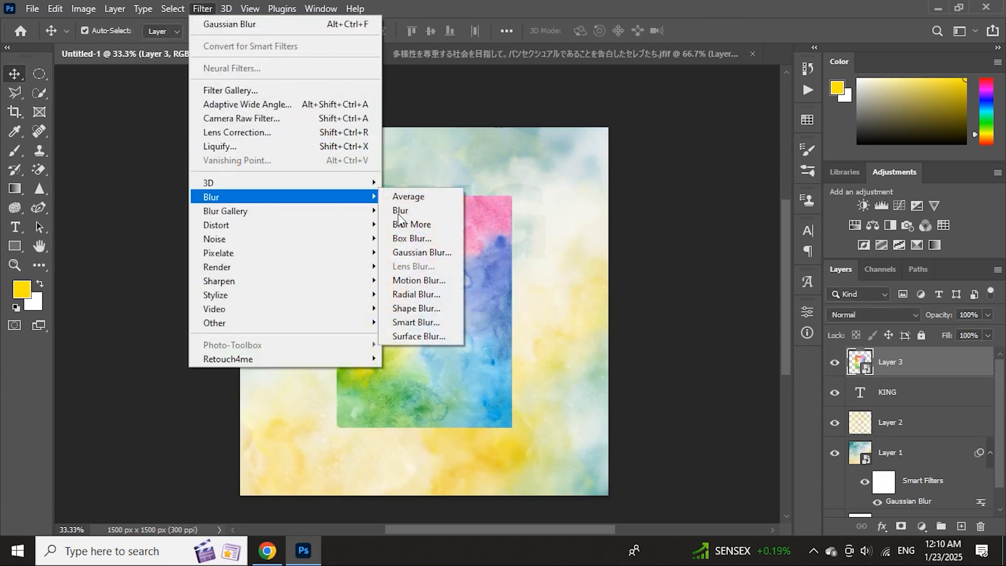
pyautogui.click(416, 295)
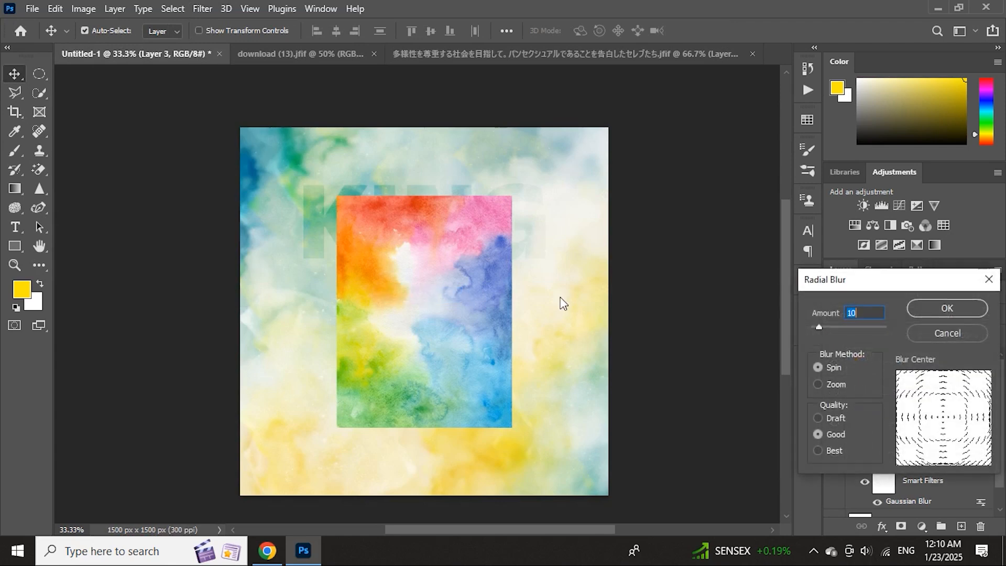
pyautogui.moveTo(840, 332); pyautogui.dragTo(832, 328)
pyautogui.click(918, 312)
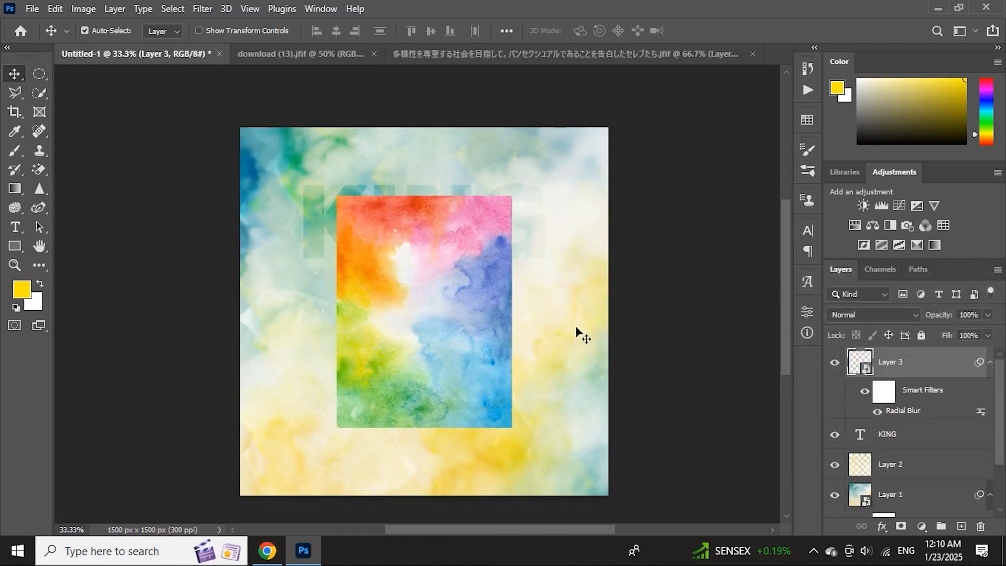
# Step: Scale the rainbow layer to 79.10% so it covers the whole canvas, and hide the layers beneath it
pyautogui.hotkey('ctrl', 't')
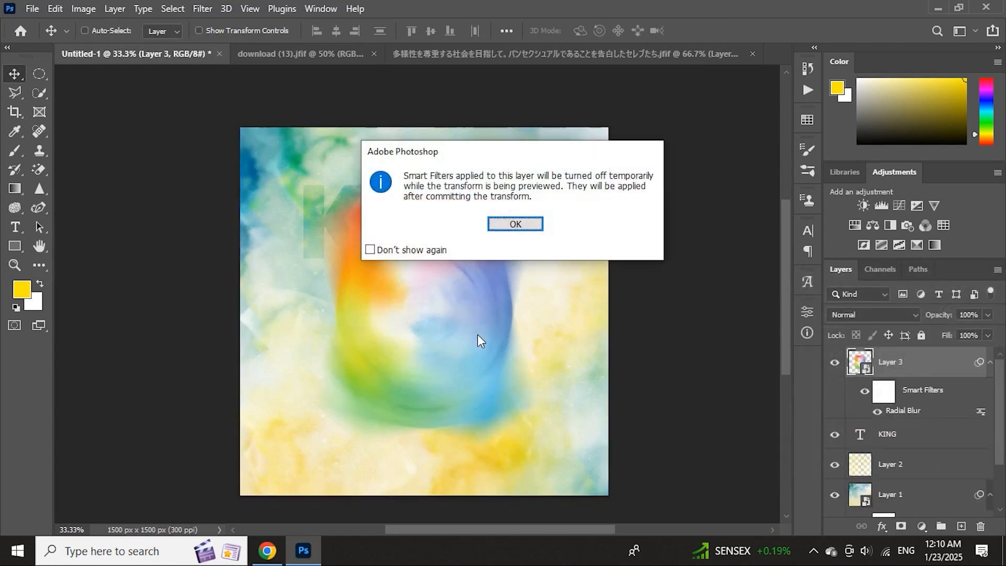
pyautogui.click(514, 225)
pyautogui.moveTo(512, 310); pyautogui.dragTo(617, 314)
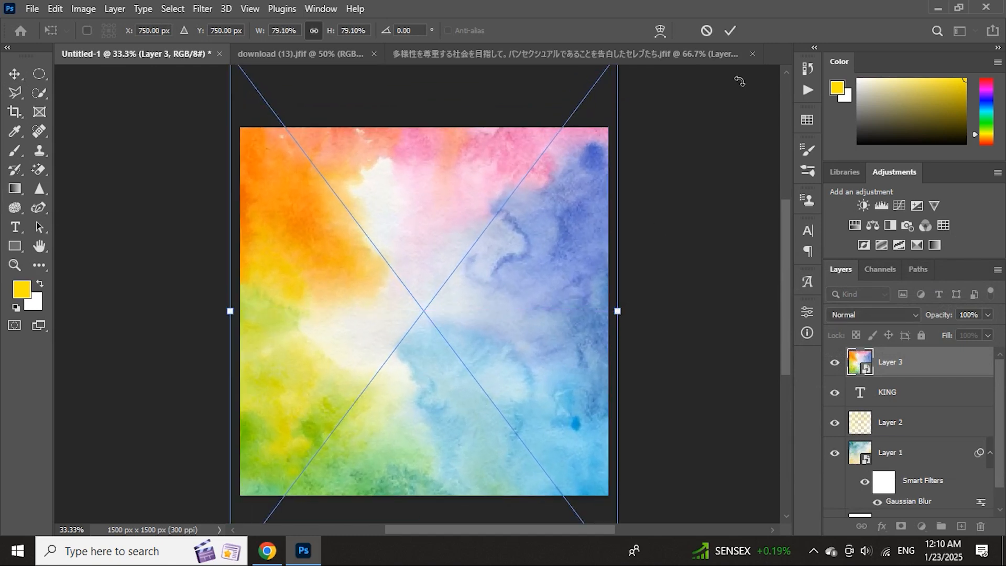
pyautogui.click(734, 35)
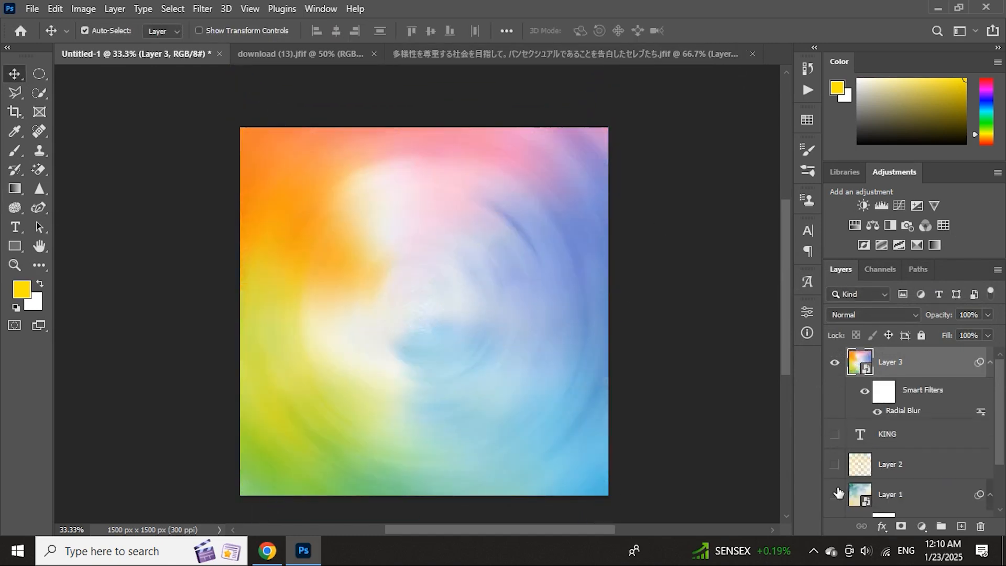
pyautogui.scroll(-2, 838, 492)
pyautogui.scroll(2, 831, 472)
# Step: Add a new layer above the rainbow layer and choose the seventh 2500 px brush of the RS BRUSHES KADKKK 2 set
pyautogui.click(960, 525)
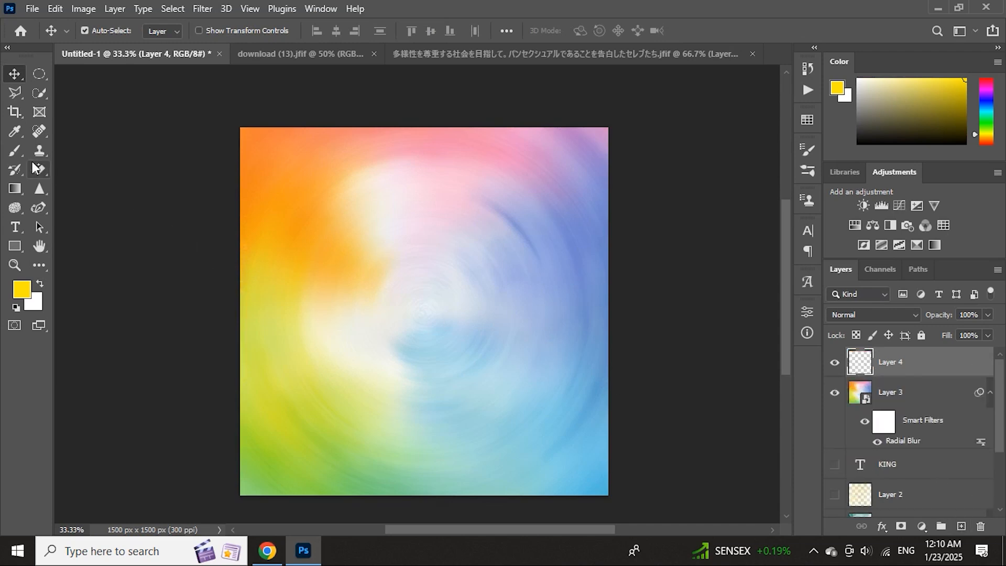
pyautogui.click(15, 151)
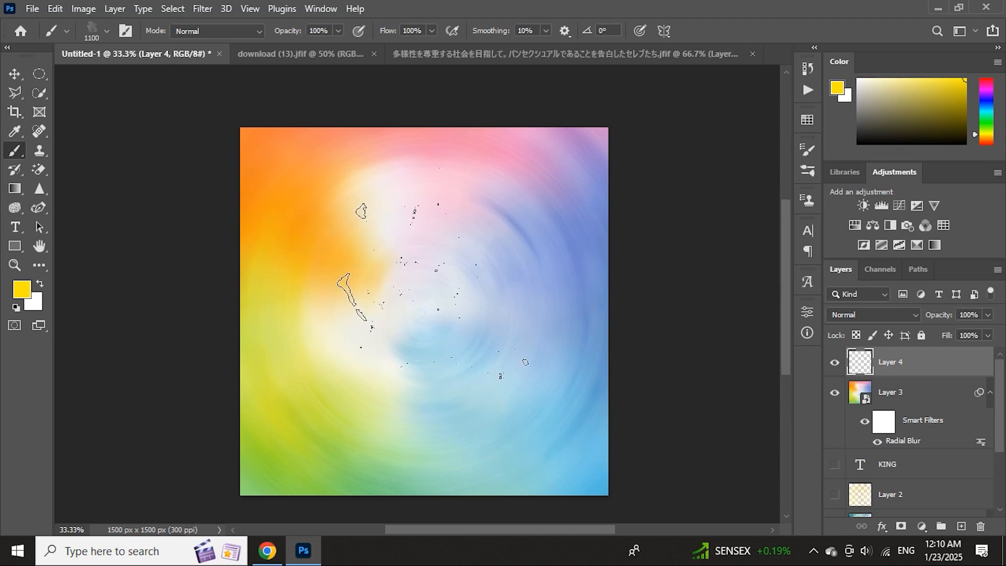
pyautogui.rightClick(431, 289)
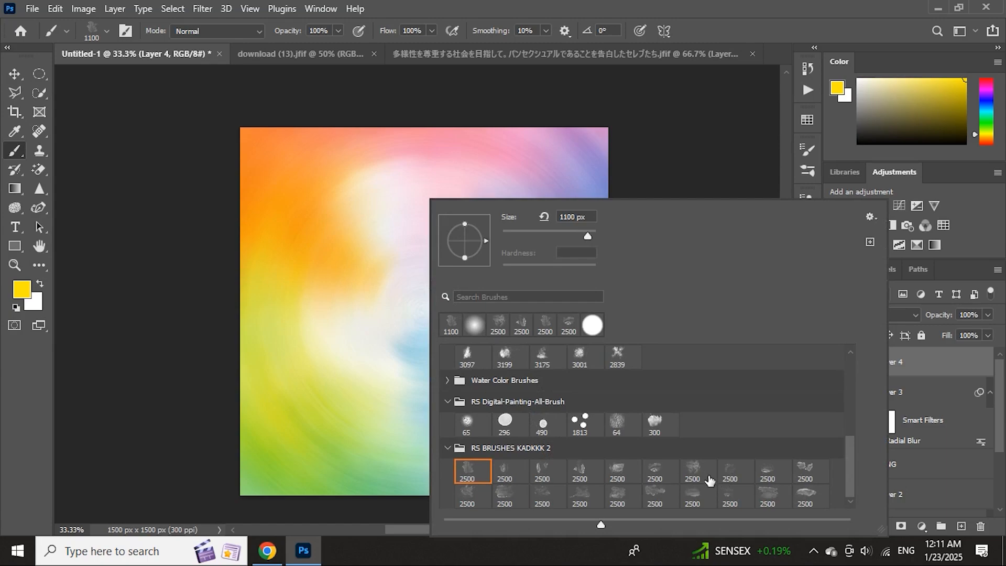
pyautogui.click(700, 470)
# Step: Set the foreground color to white and stamp the 2500 px watercolor texture across the rainbow canvas
pyautogui.click(858, 81)
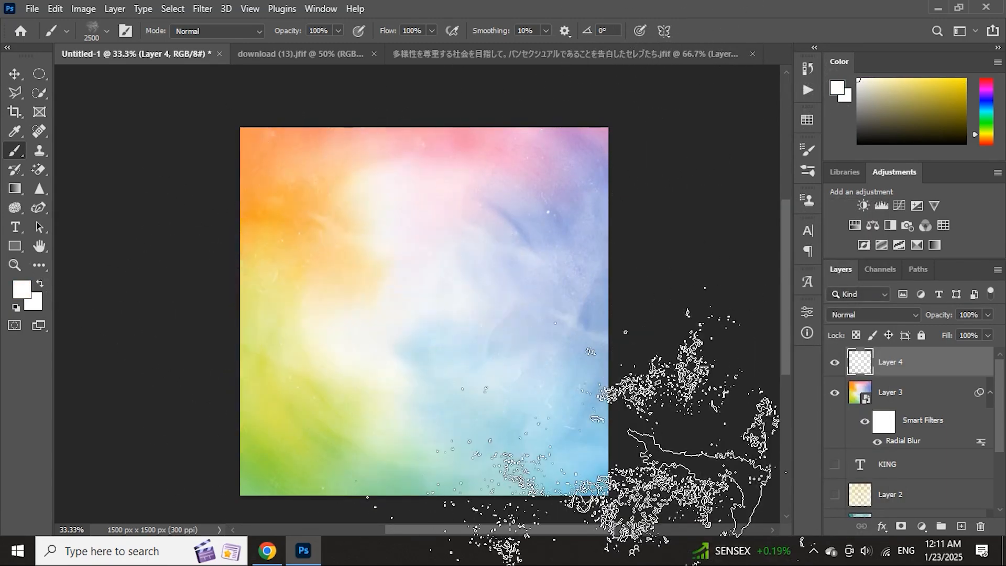
pyautogui.moveTo(238, 450)
pyautogui.mouseDown()
pyautogui.moveTo(210, 419)
pyautogui.moveTo(225, 225)
pyautogui.mouseUp()
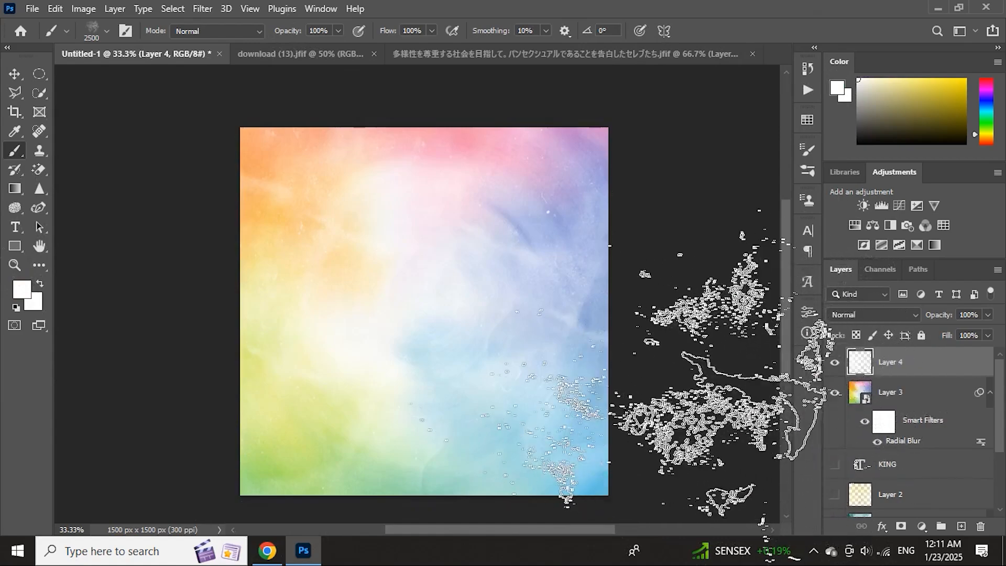
pyautogui.scroll(2, 644, 410)
pyautogui.scroll(-1, 501, 361)
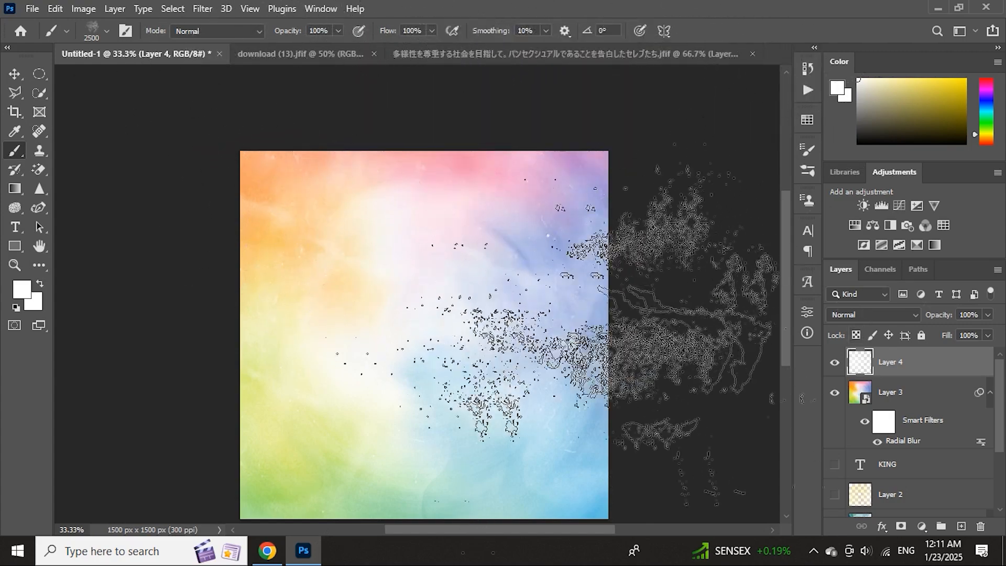
# Step: Choose the fifth brush in the second row of the RS BRUSHES KADKKK 2 set and reduce its size to 1100 px
pyautogui.rightClick(518, 419)
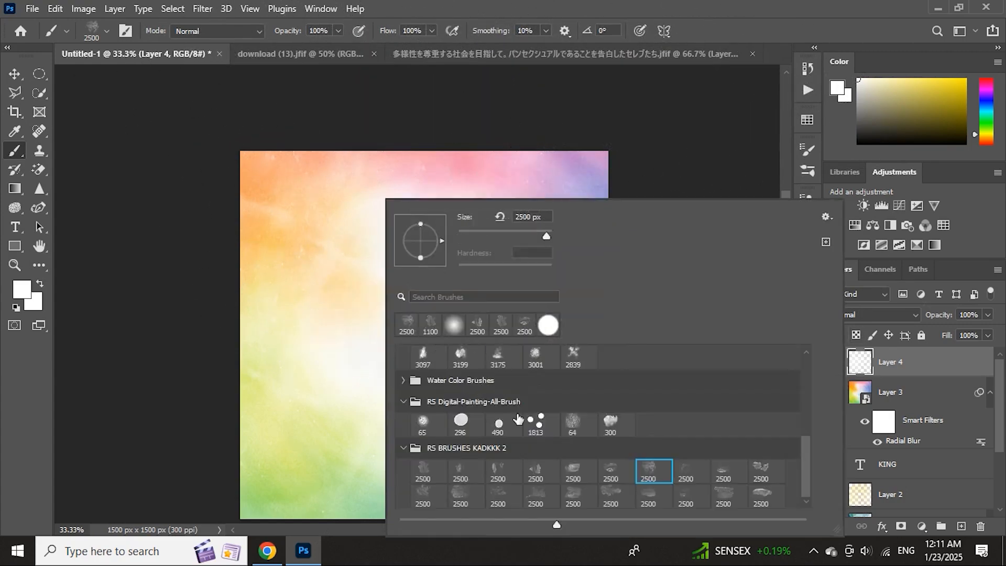
pyautogui.click(571, 495)
pyautogui.press('Return')
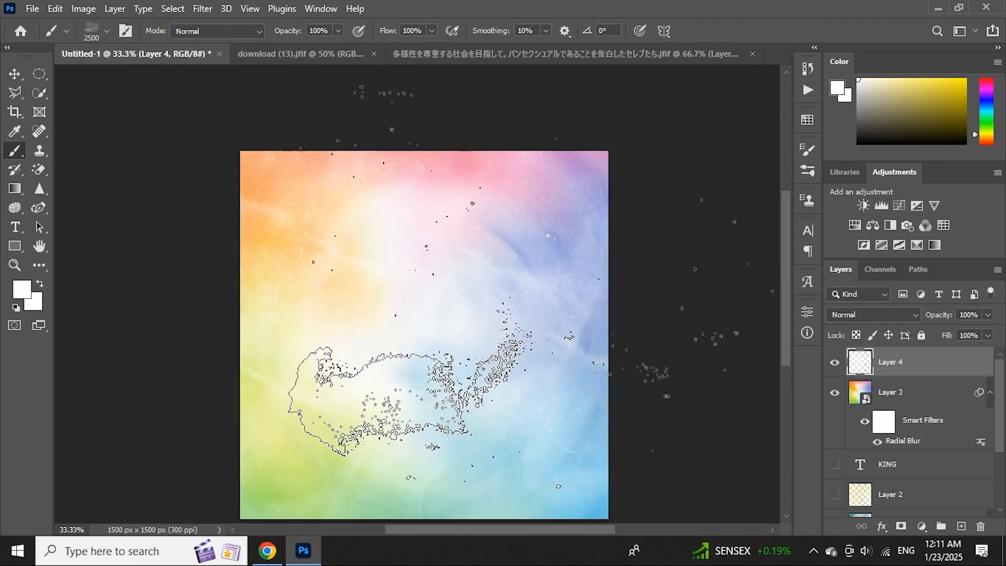
pyautogui.press('[')
pyautogui.press('[')
pyautogui.press('[')
pyautogui.press('[')
pyautogui.press('[')
pyautogui.press('[')
pyautogui.press('[')
pyautogui.press('[')
pyautogui.press('[')
pyautogui.press('[')
pyautogui.press('[')
pyautogui.press('[')
pyautogui.press('[')
pyautogui.press('[')
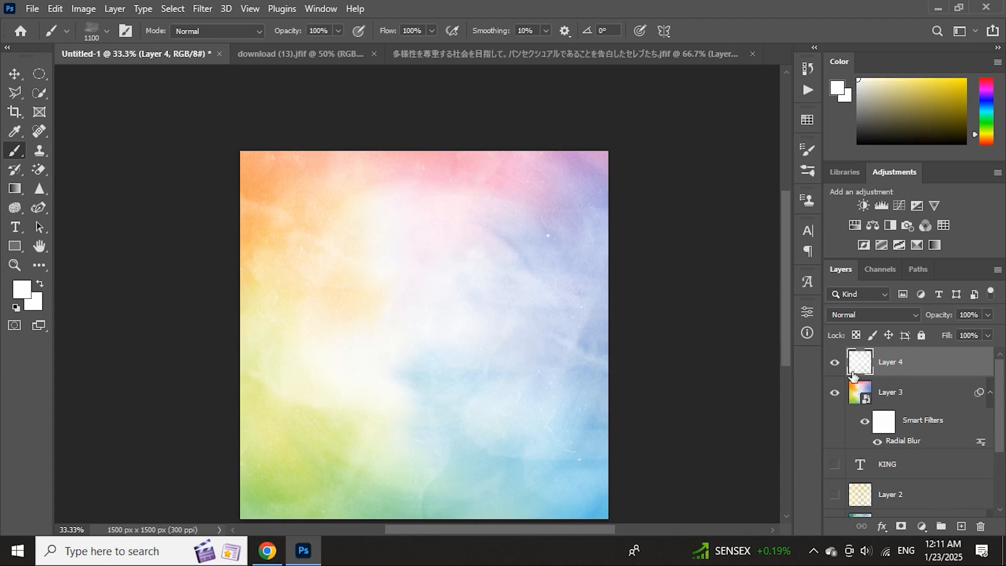
# Step: Delete all layers above the white Layer 0
pyautogui.click(832, 403)
pyautogui.press('Delete')
pyautogui.press('Delete')
pyautogui.press('Delete')
pyautogui.press('Delete')
pyautogui.press('Delete')
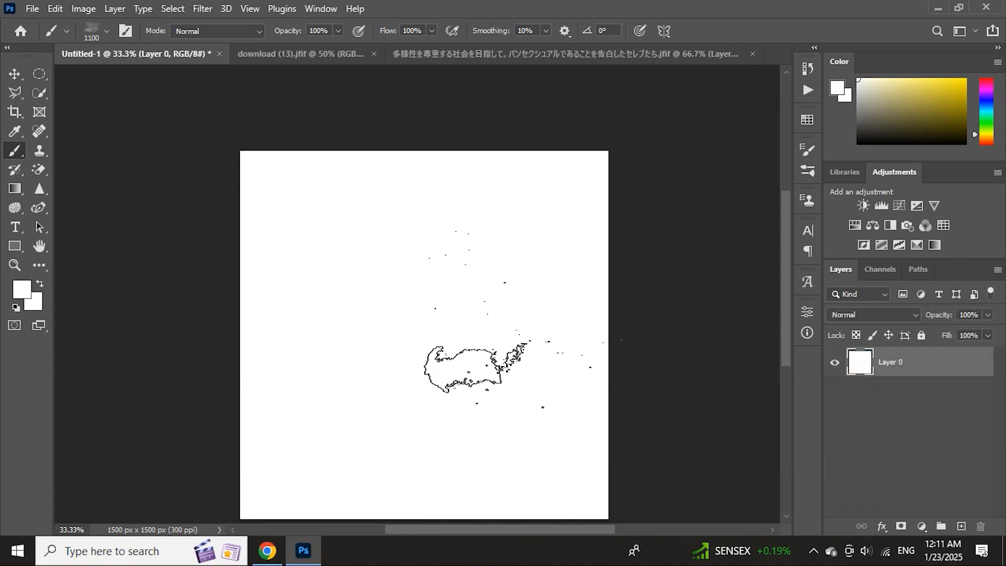
# Step: Set the foreground color to dark magenta and stamp the watercolor brush in the canvas's upper-right area
pyautogui.scroll(-1, 506, 325)
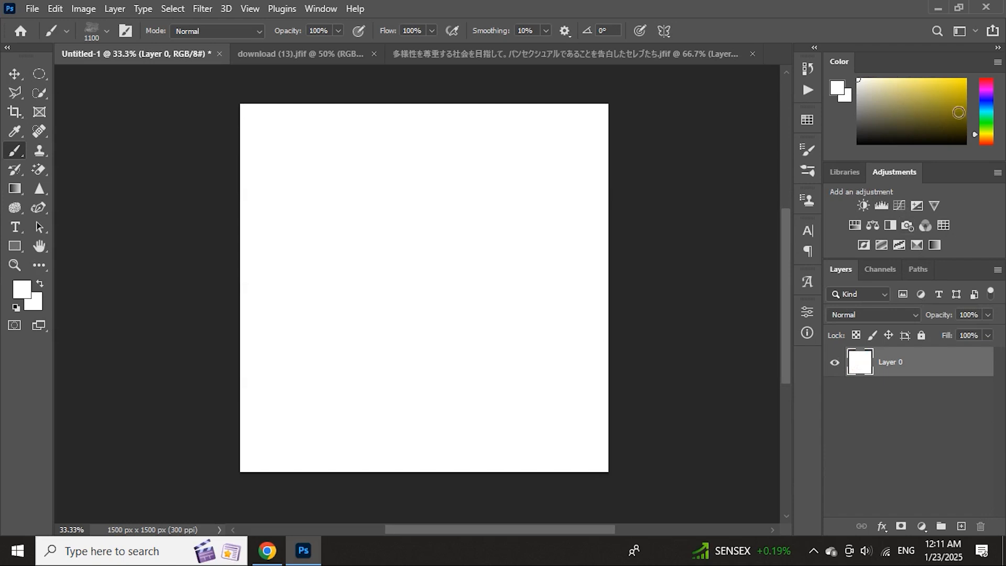
pyautogui.click(986, 89)
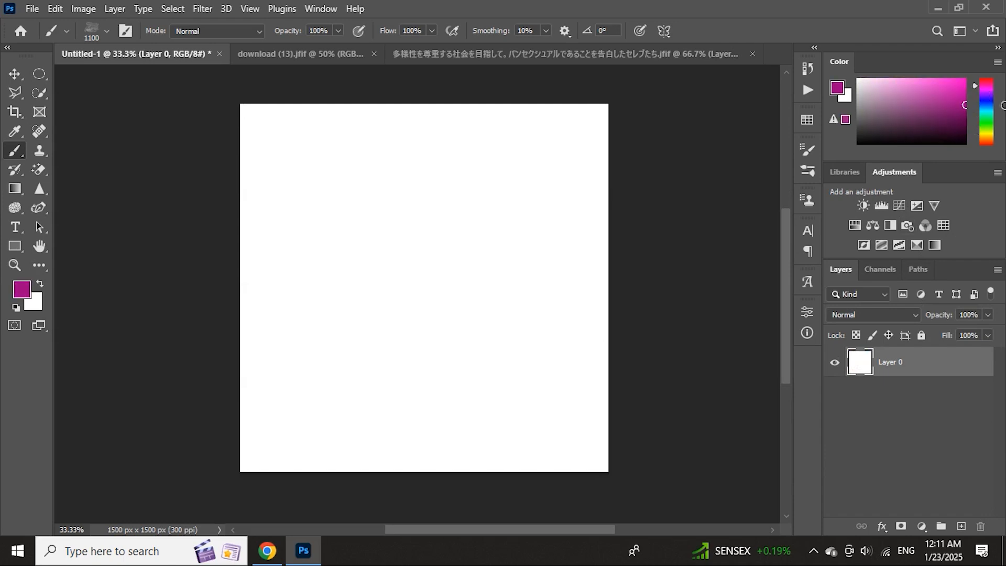
pyautogui.click(571, 152)
# Step: Enlarge the brush to 1900 px and stamp the magenta watercolor texture down the right side of the canvas
pyautogui.press(']')
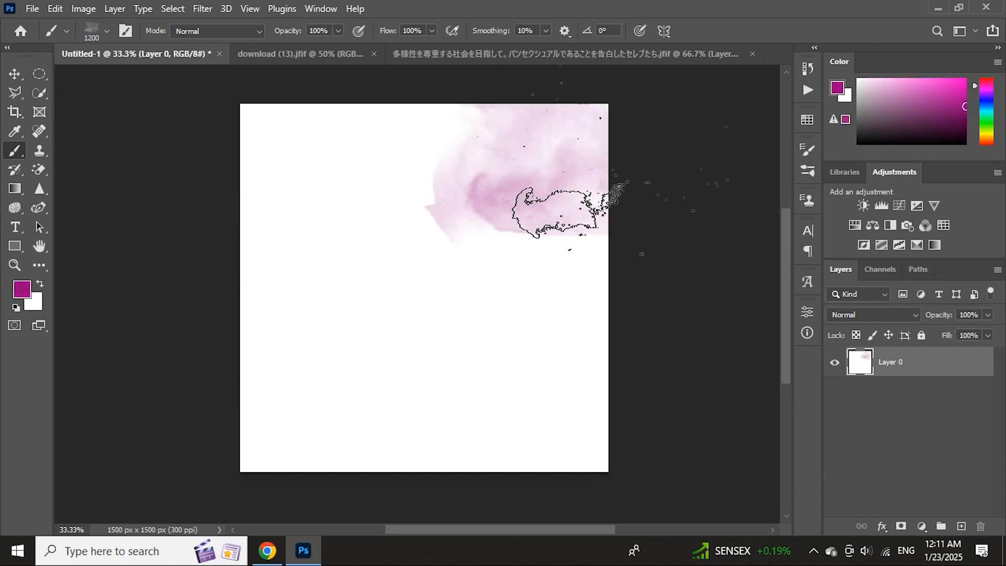
pyautogui.press(']')
pyautogui.press(']')
pyautogui.press(']')
pyautogui.press(']')
pyautogui.press(']')
pyautogui.press(']')
pyautogui.press(']')
pyautogui.click(550, 247)
pyautogui.click(603, 388)
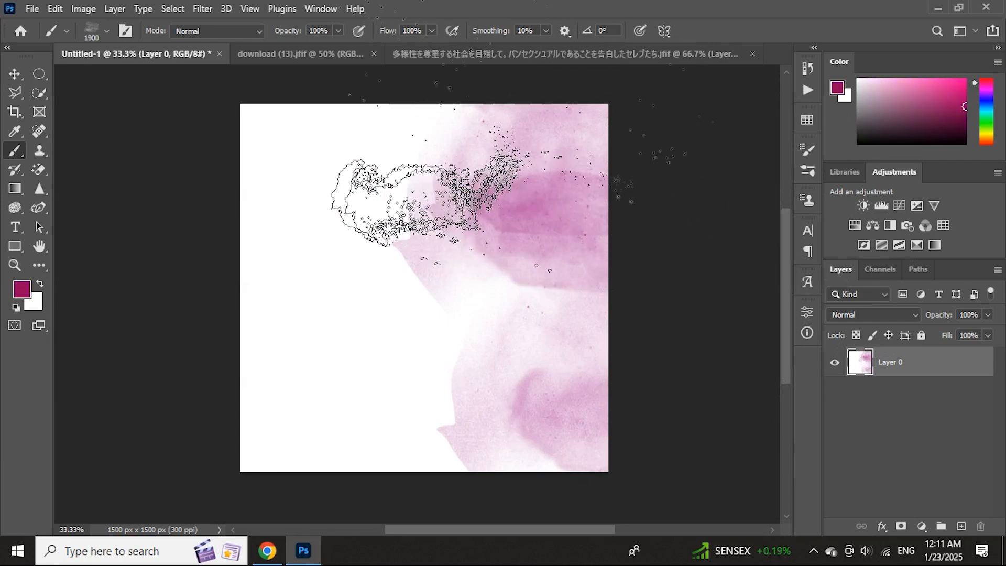
pyautogui.click(456, 53)
pyautogui.click(317, 65)
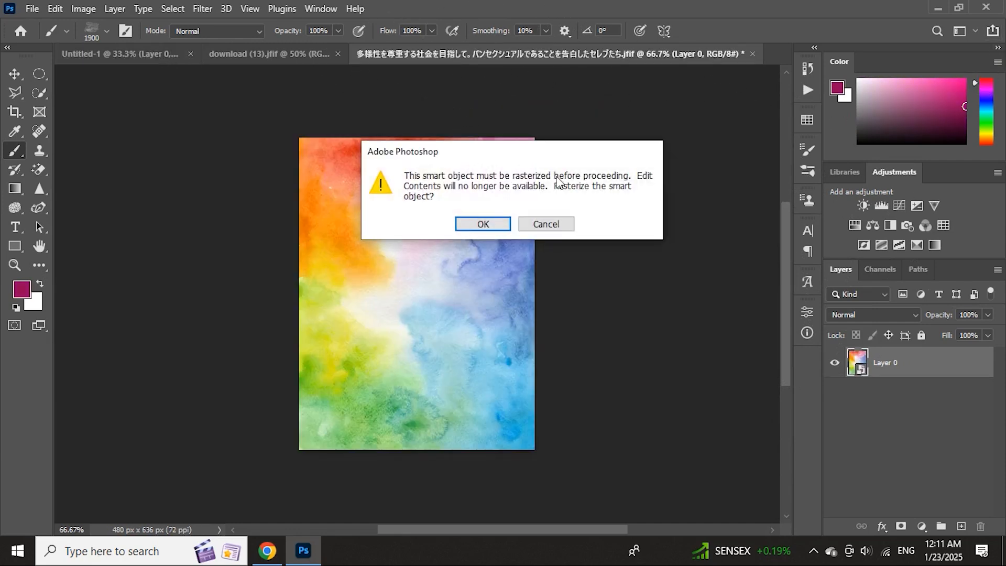
pyautogui.click(551, 220)
pyautogui.click(150, 61)
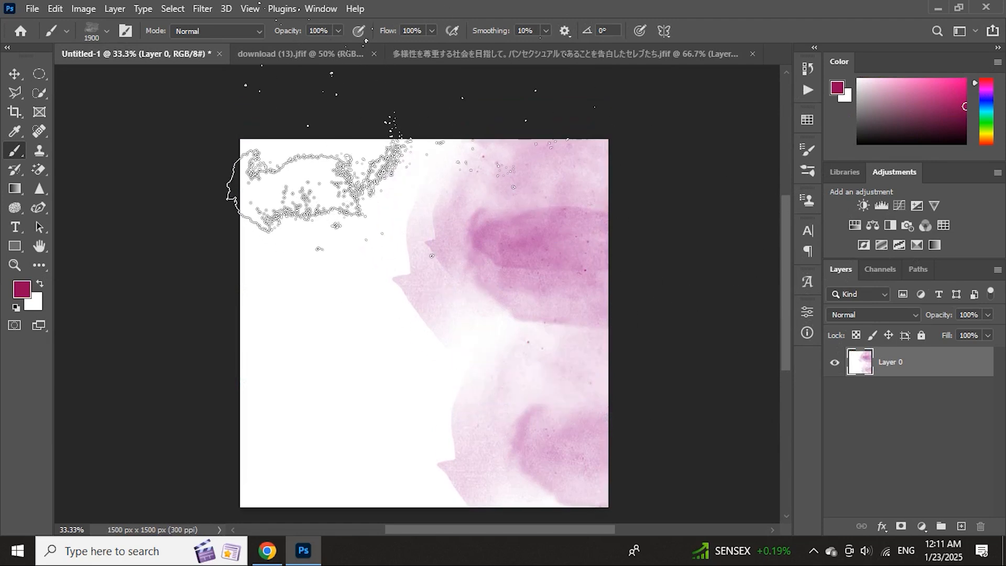
# Step: Stamp crimson pink watercolor texture over the upper-left canvas, adding another layer of it in a darker maroon shade
pyautogui.click(325, 173)
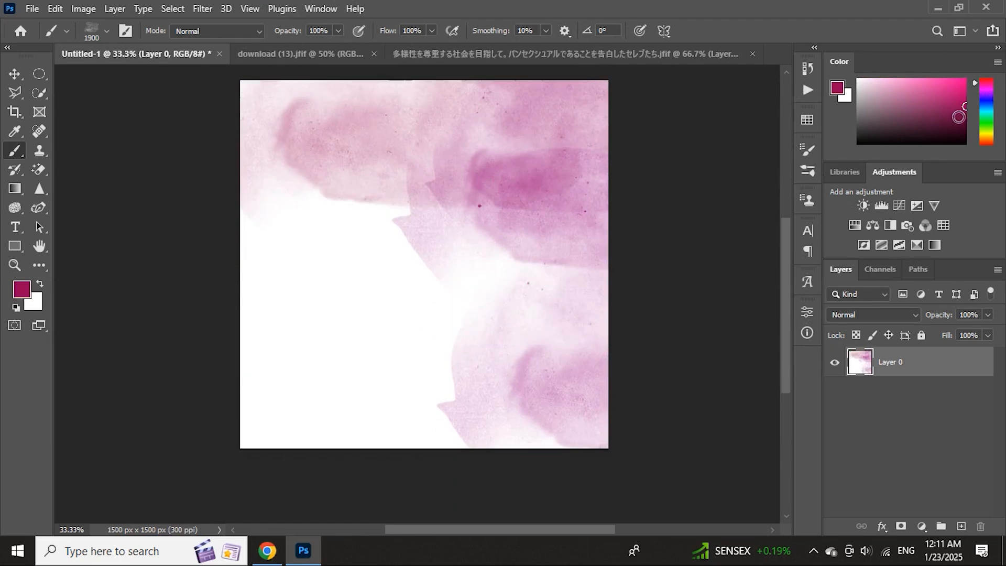
pyautogui.click(958, 119)
pyautogui.click(298, 167)
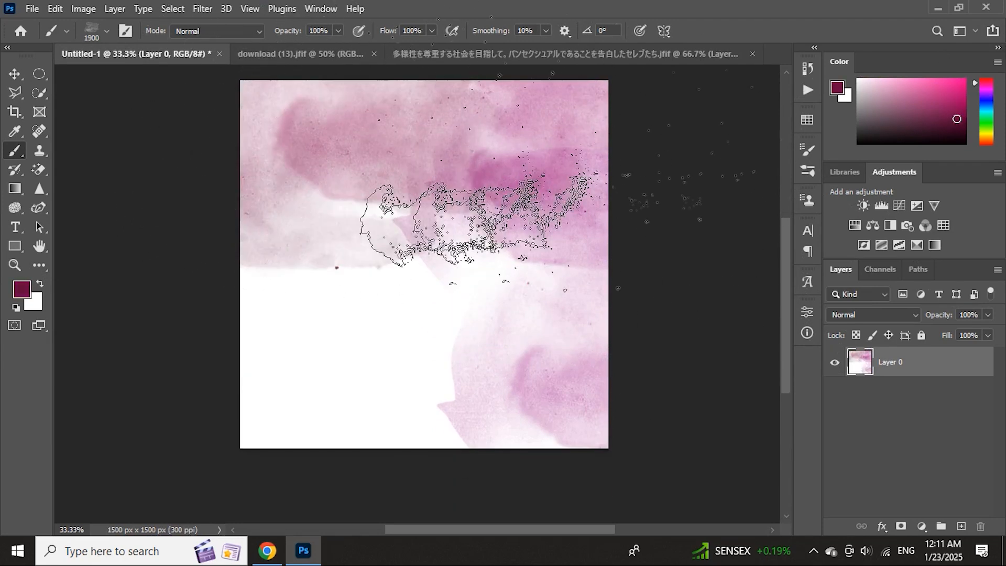
# Step: Set the foreground color to dark blue and stamp watercolor texture across the middle, lower and upper parts of the canvas
pyautogui.click(987, 103)
pyautogui.scroll(-2, 655, 230)
pyautogui.click(464, 316)
pyautogui.click(506, 309)
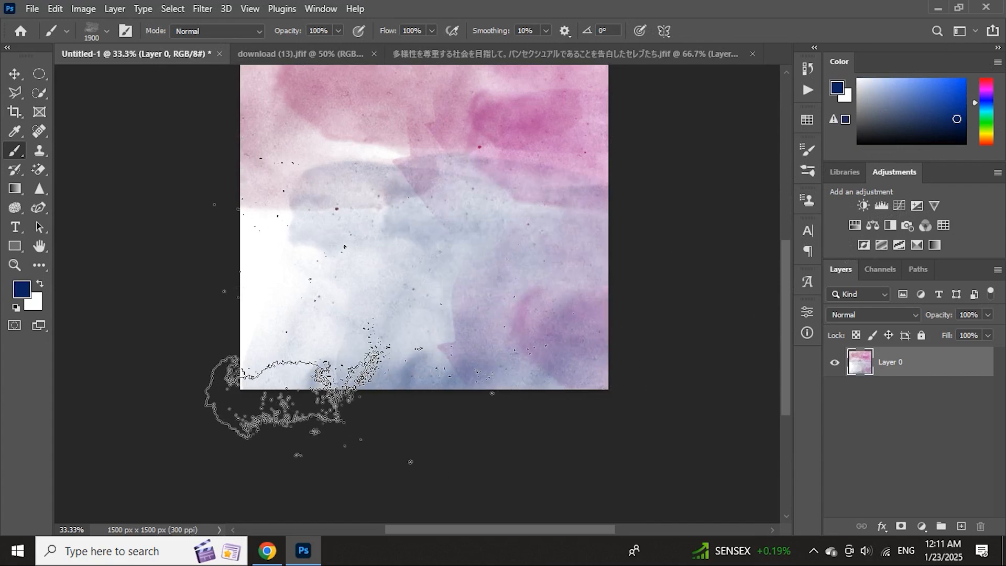
pyautogui.click(395, 309)
pyautogui.scroll(2, 373, 300)
pyautogui.click(349, 195)
pyautogui.scroll(1, 658, 320)
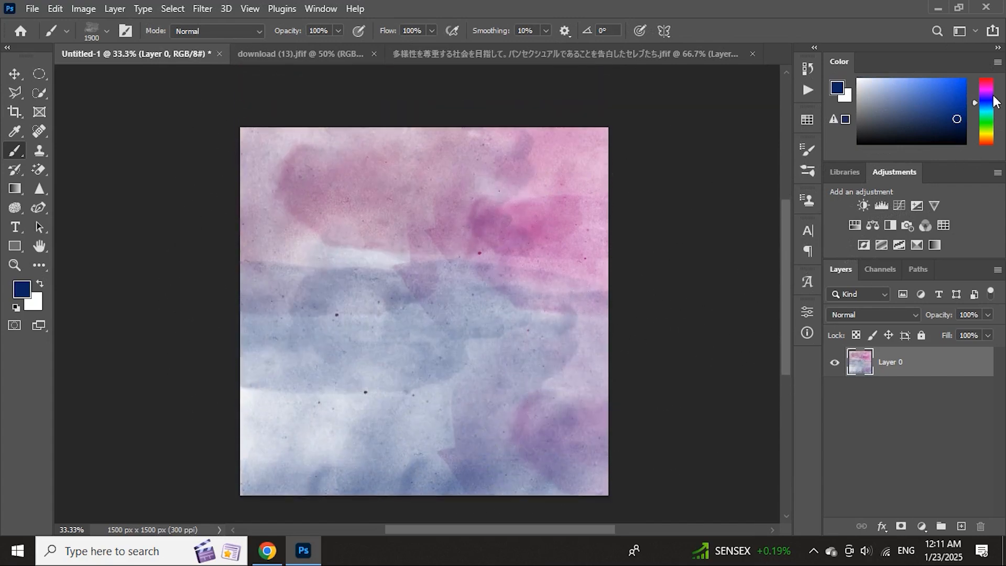
# Step: Set the foreground color to bright violet and stamp the watercolor brush over the whole canvas
pyautogui.click(639, 127)
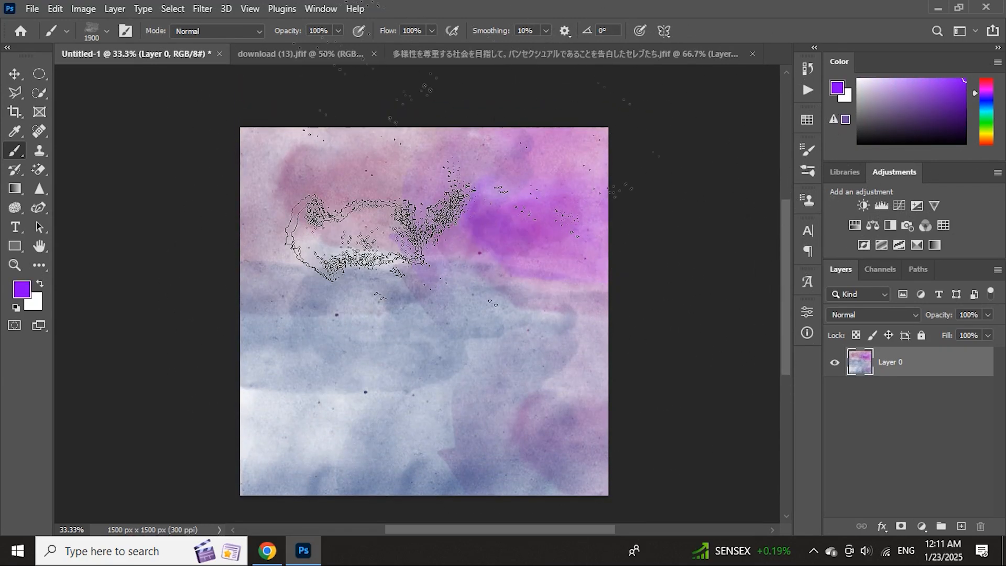
pyautogui.click(430, 125)
pyautogui.click(384, 221)
pyautogui.scroll(-2, 414, 283)
pyautogui.click(351, 380)
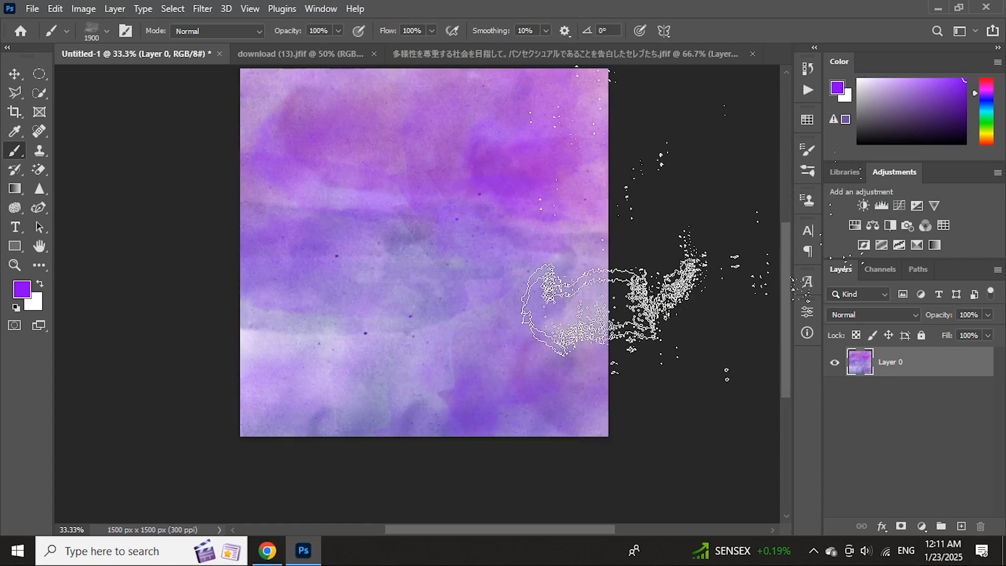
# Step: Add a new layer above Layer 0 and set its blend mode to Overlay
pyautogui.click(962, 525)
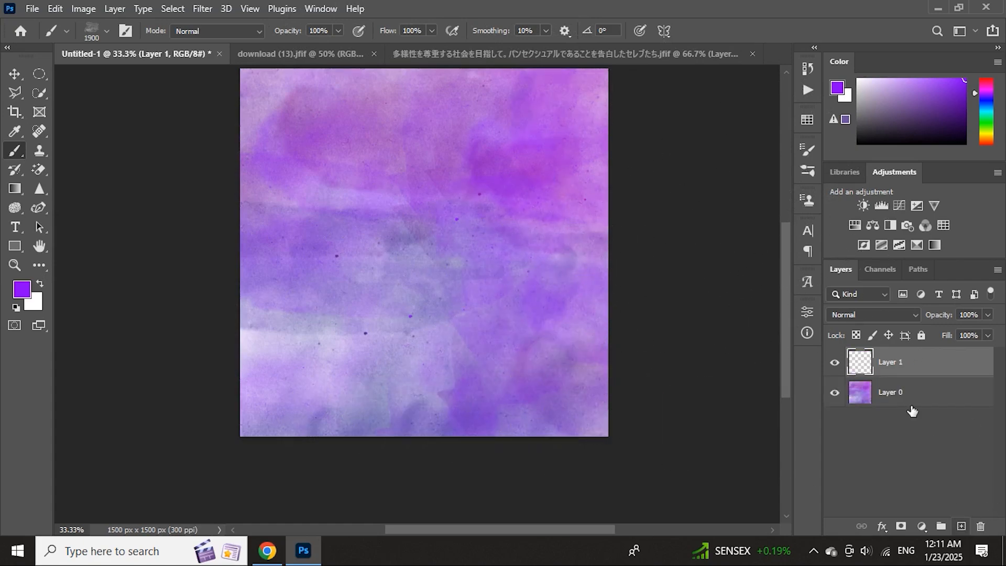
pyautogui.click(863, 319)
pyautogui.click(855, 347)
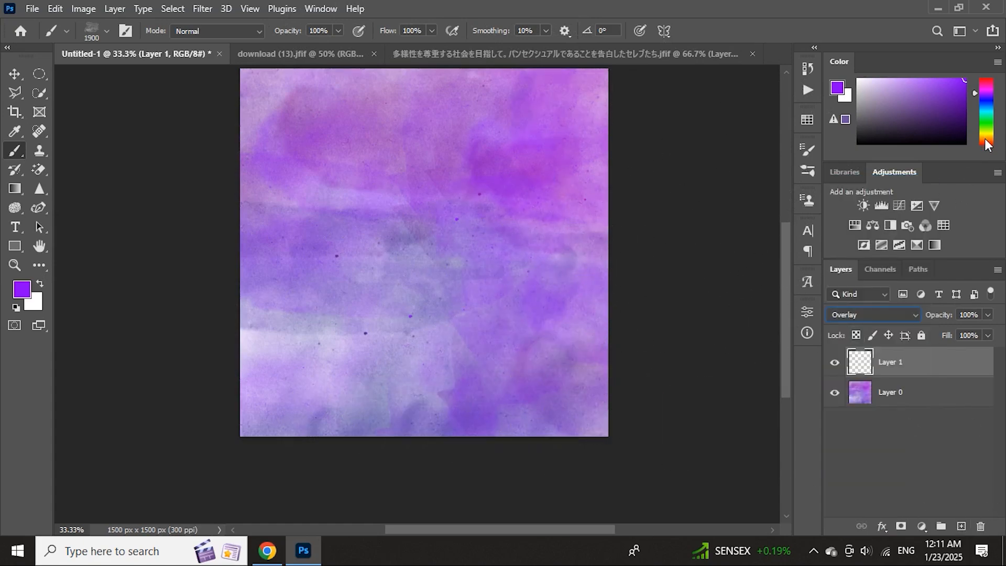
# Step: Paint watercolor texture on the Overlay layer with orange across the upper canvas and a lighter orange over the right and lower areas
pyautogui.click(986, 146)
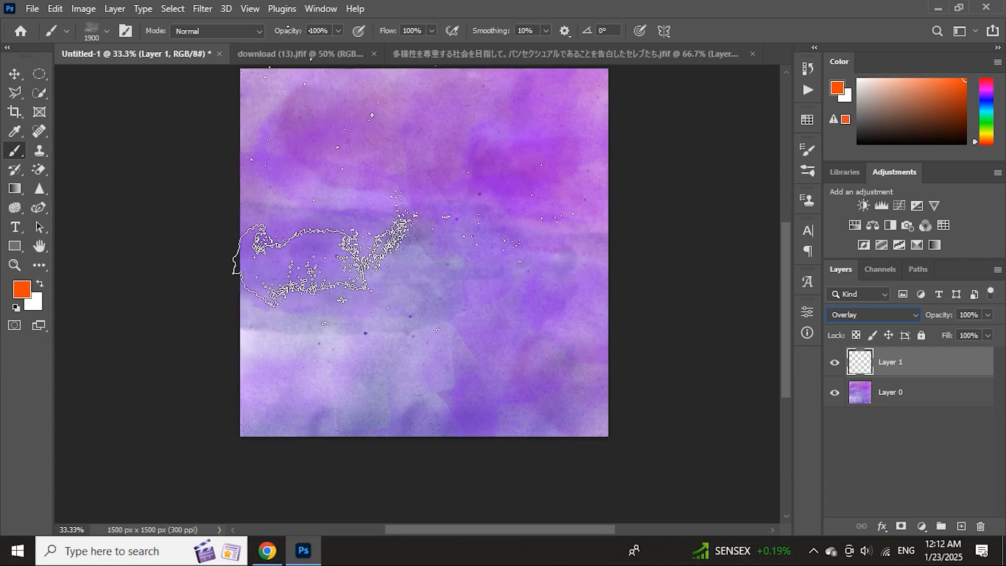
pyautogui.moveTo(456, 126)
pyautogui.mouseDown()
pyautogui.moveTo(442, 193)
pyautogui.moveTo(449, 215)
pyautogui.moveTo(469, 183)
pyautogui.mouseUp()
pyautogui.moveTo(304, 191); pyautogui.dragTo(560, 193)
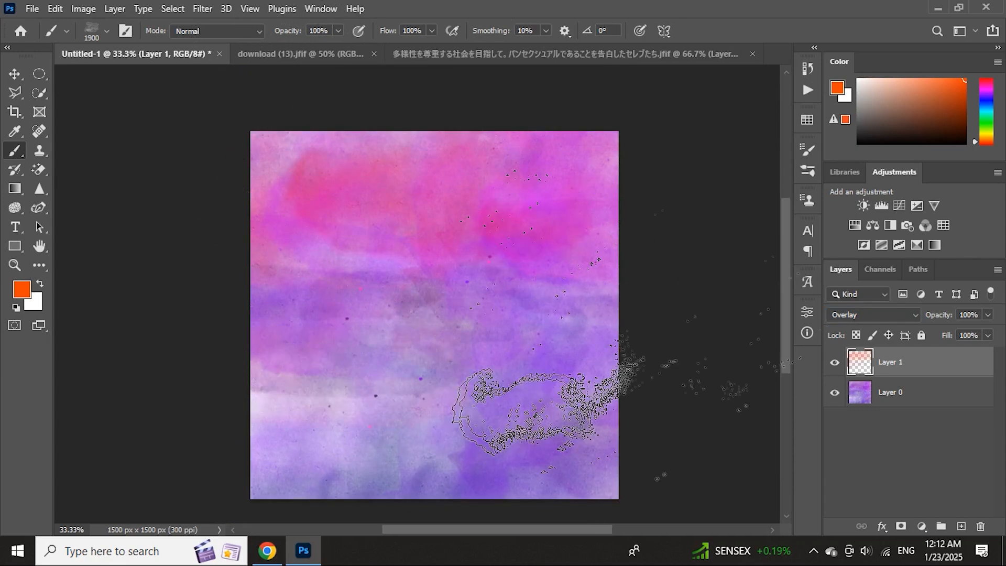
pyautogui.moveTo(943, 65); pyautogui.dragTo(939, 83)
pyautogui.moveTo(615, 268); pyautogui.dragTo(565, 268)
pyautogui.scroll(-3, 592, 314)
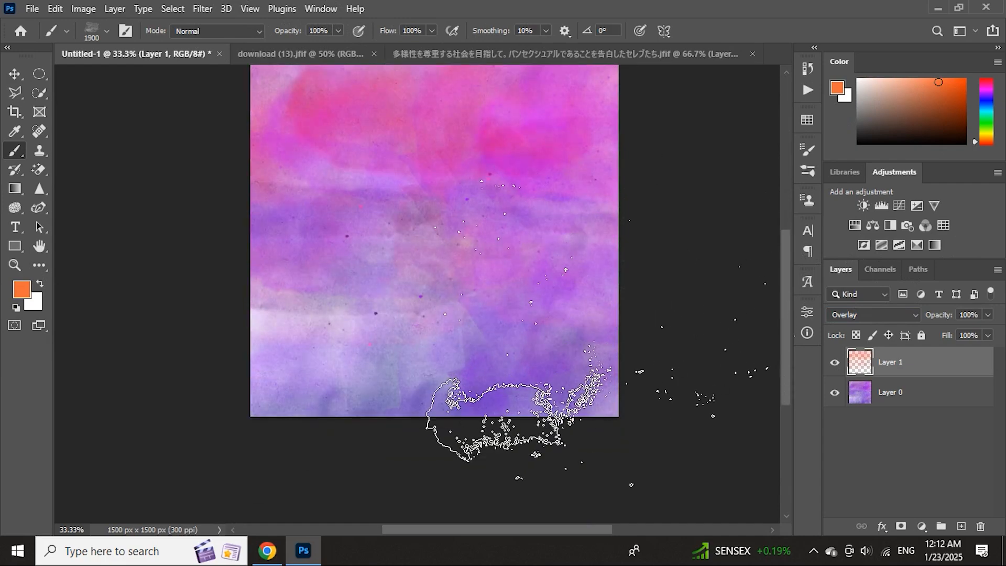
pyautogui.click(587, 336)
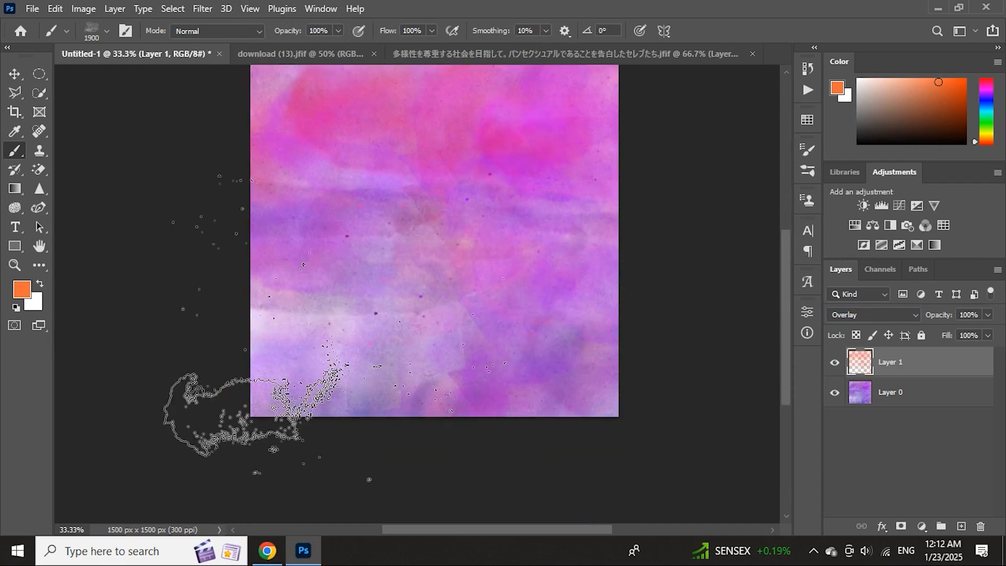
# Step: Set the foreground color to light blue and stamp the watercolor brush across the Overlay layer
pyautogui.click(986, 108)
pyautogui.scroll(1, 602, 251)
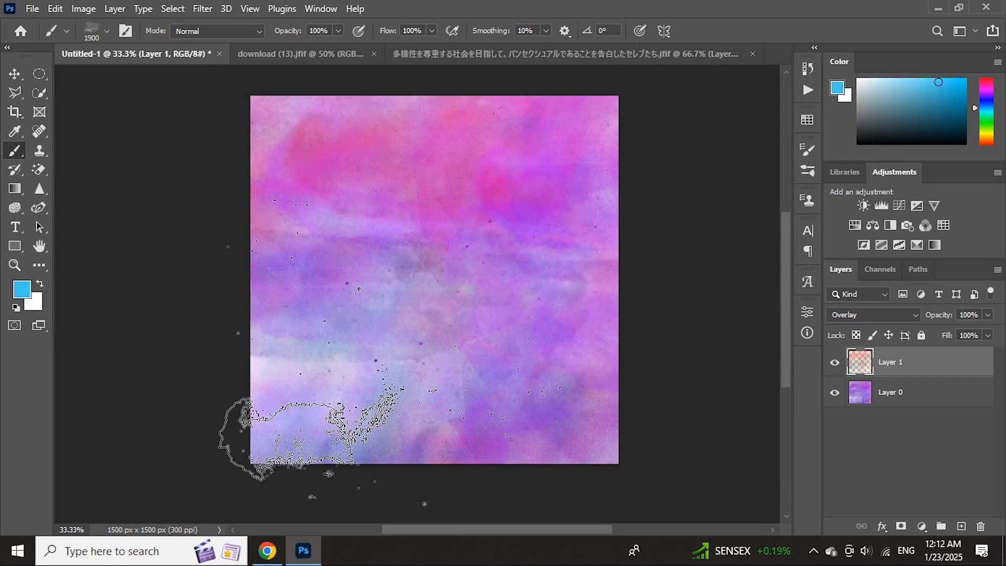
pyautogui.scroll(2, 309, 419)
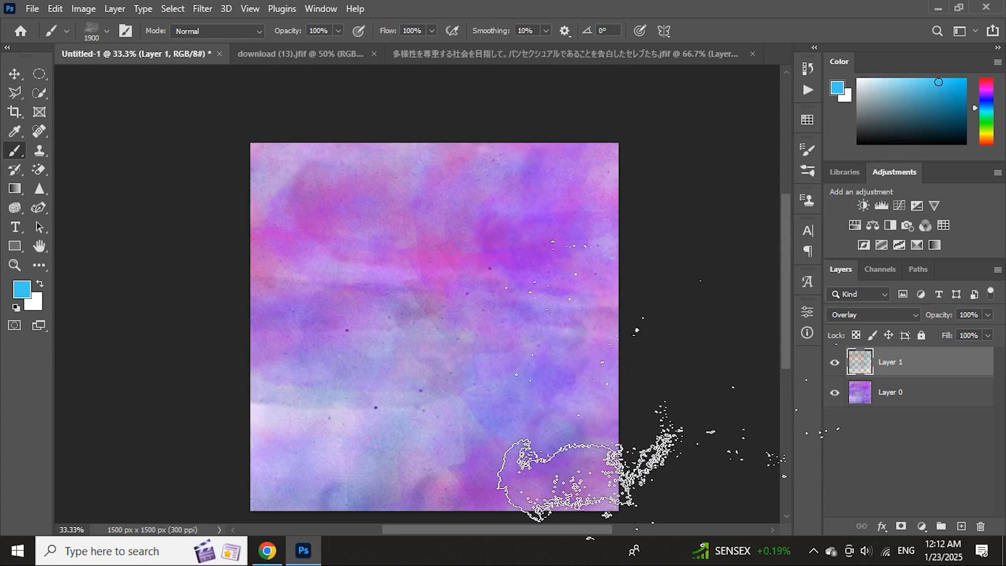
pyautogui.scroll(-2, 603, 472)
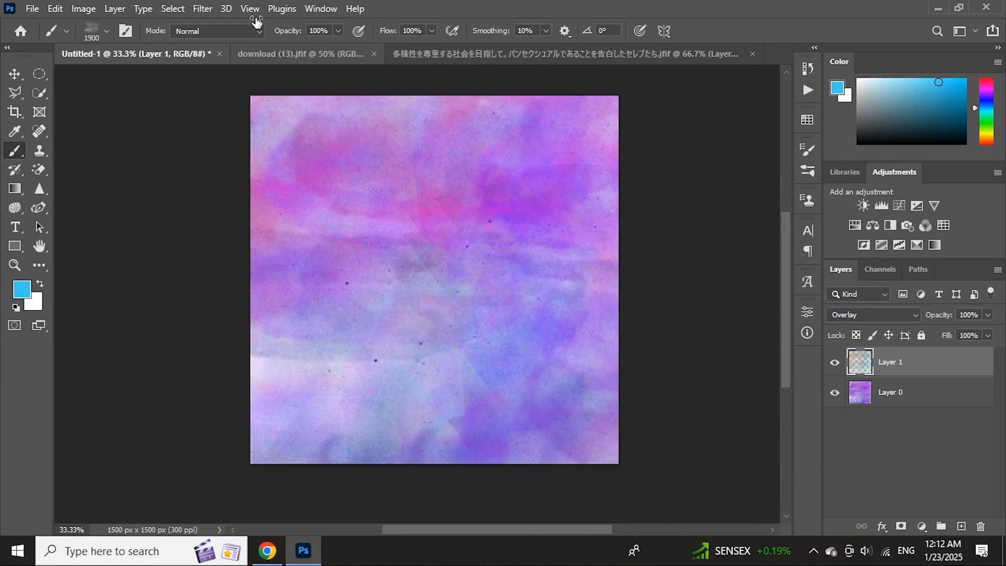
# Step: Unlock the background of the download (13).jfif document and convert it to a smart object
pyautogui.click(503, 53)
pyautogui.click(310, 54)
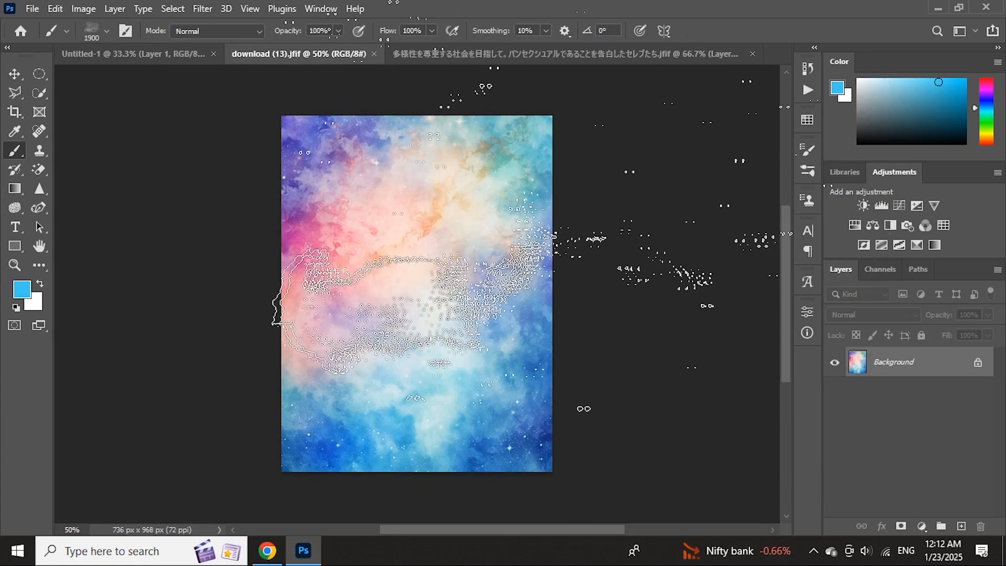
pyautogui.click(973, 372)
pyautogui.rightClick(973, 371)
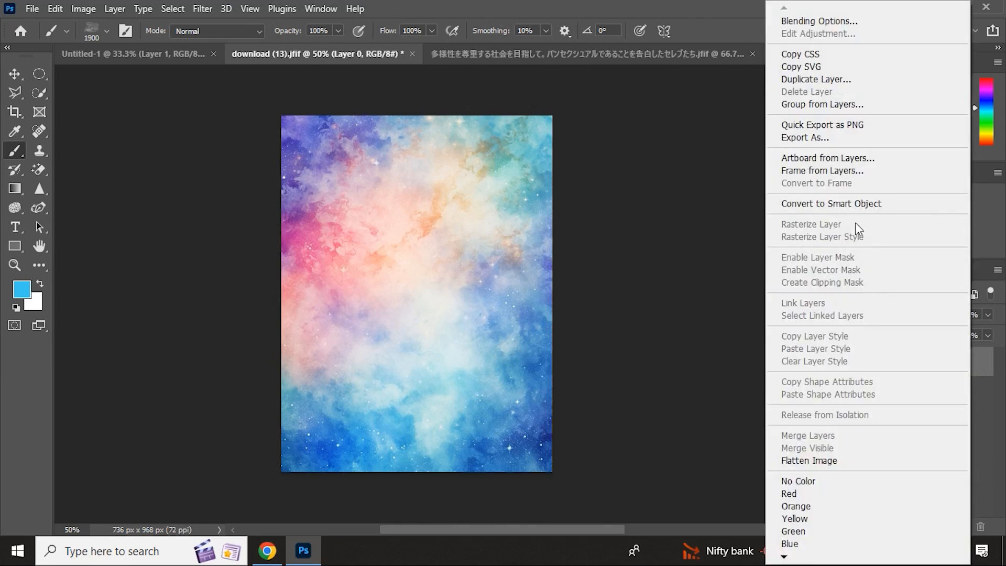
pyautogui.click(831, 202)
# Step: Bring the galaxy texture into the center of the Untitled-1 document and enlarge it to nearly the canvas height
pyautogui.press('v')
pyautogui.moveTo(424, 231); pyautogui.dragTo(193, 66)
pyautogui.moveTo(452, 325); pyautogui.dragTo(426, 292)
pyautogui.hotkey('ctrl', 't')
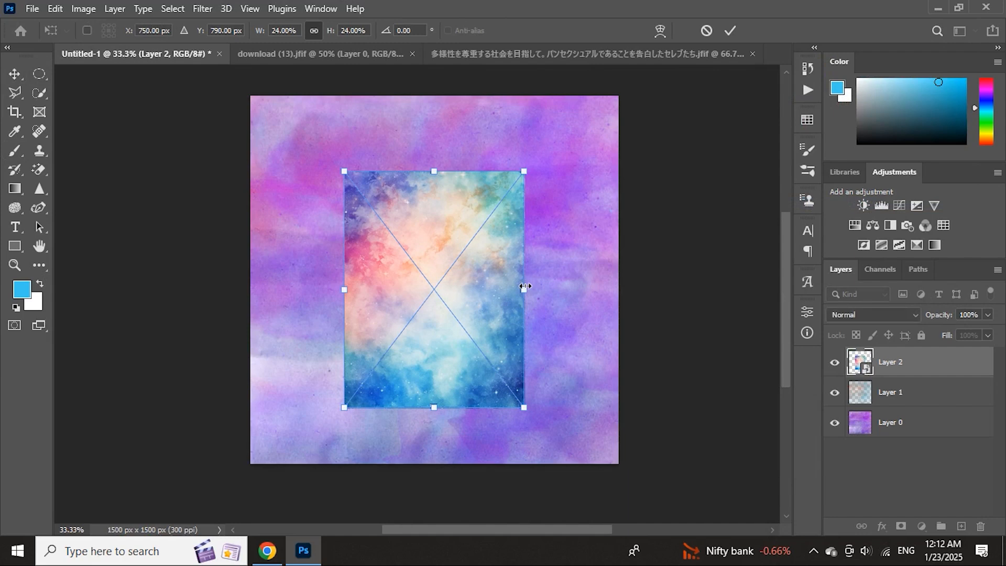
pyautogui.moveTo(525, 286); pyautogui.dragTo(563, 288)
pyautogui.click(730, 31)
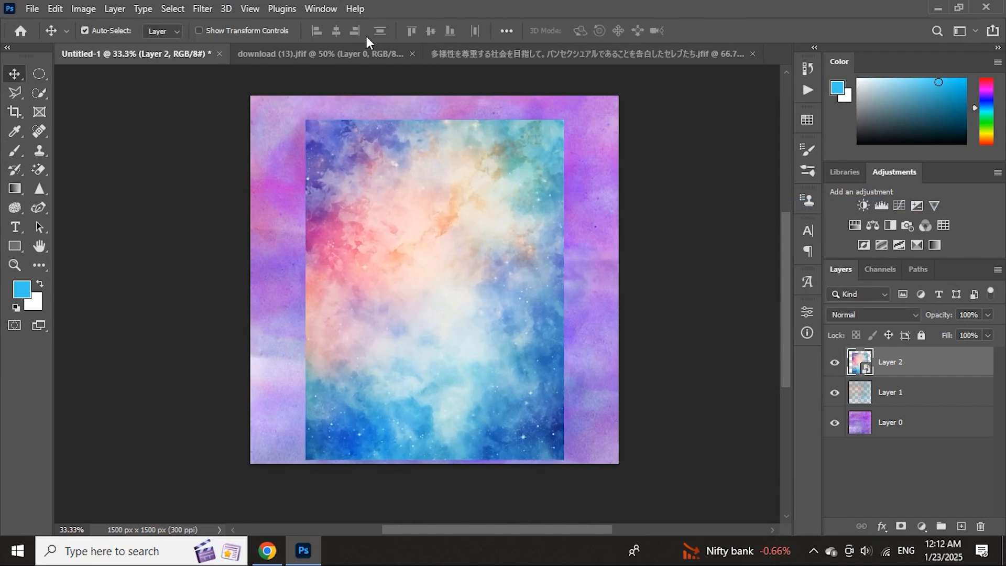
# Step: Apply a Radial Blur to the galaxy layer with amount 29, the Spin method and Good quality
pyautogui.click(209, 13)
pyautogui.moveTo(215, 197)
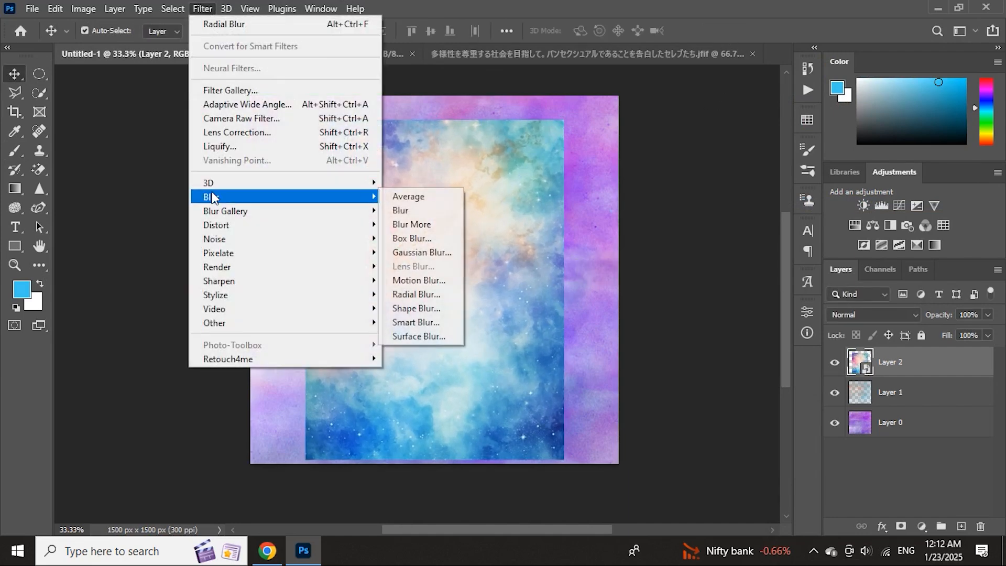
pyautogui.click(415, 294)
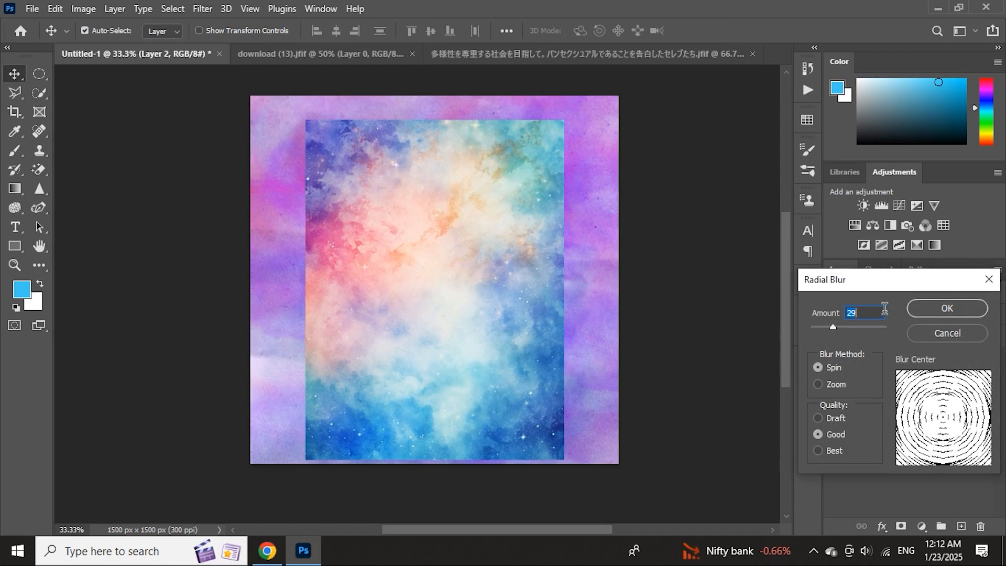
pyautogui.click(943, 308)
# Step: Scale the blurred galaxy layer to 48.91% to cover the canvas and set its blend mode to Linear Burn
pyautogui.hotkey('ctrl', 't')
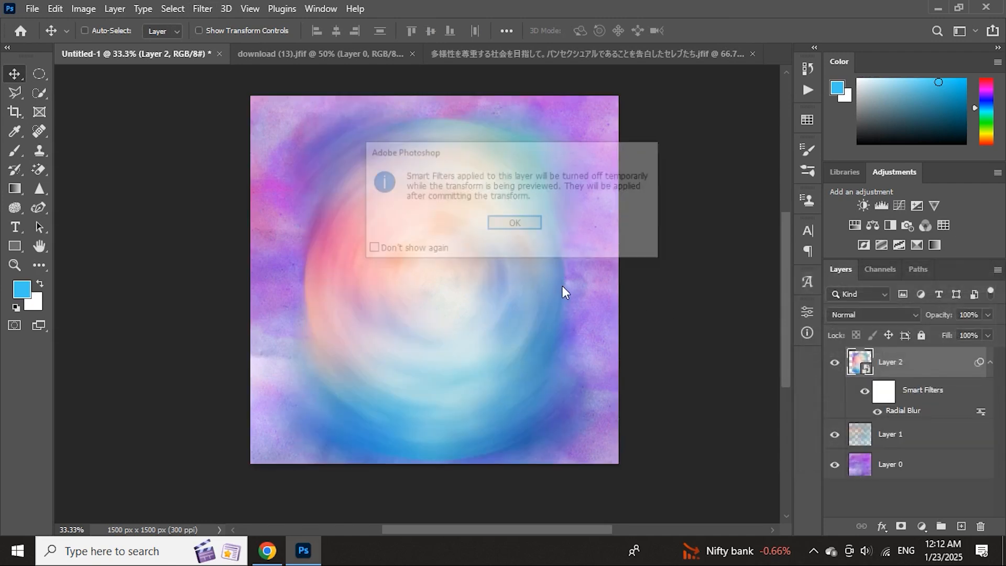
pyautogui.press('Return')
pyautogui.moveTo(560, 290); pyautogui.dragTo(620, 287)
pyautogui.click(729, 31)
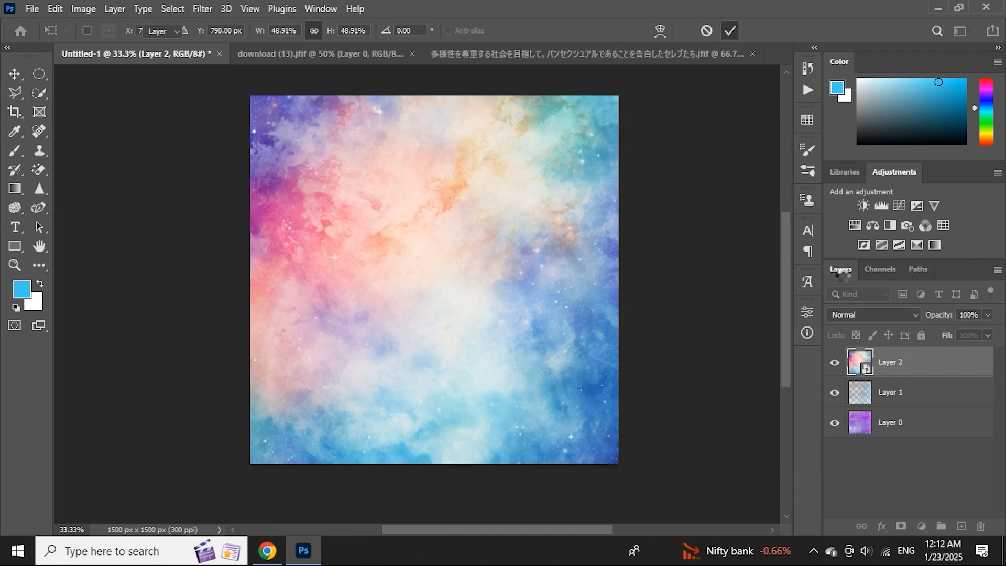
pyautogui.click(859, 314)
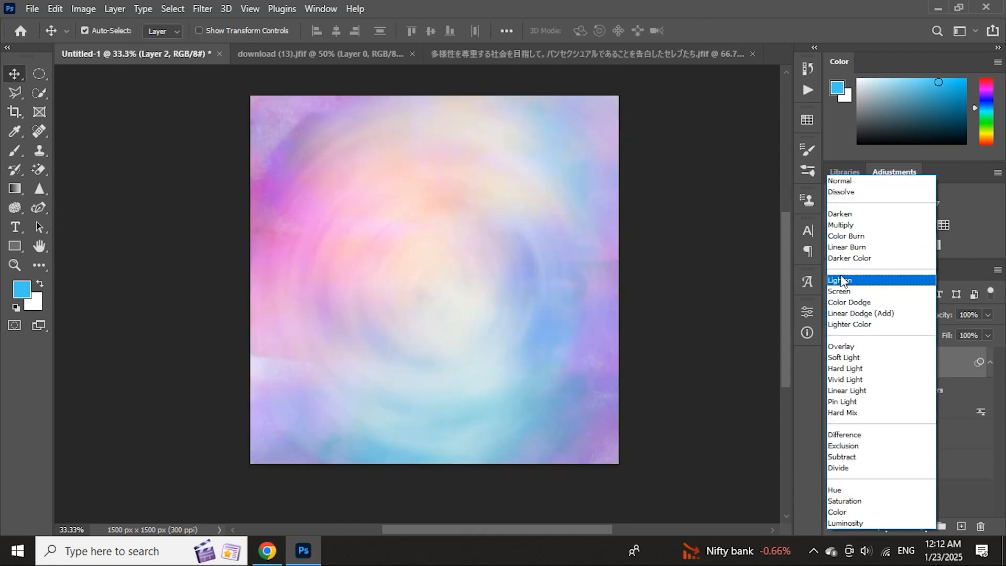
pyautogui.click(849, 248)
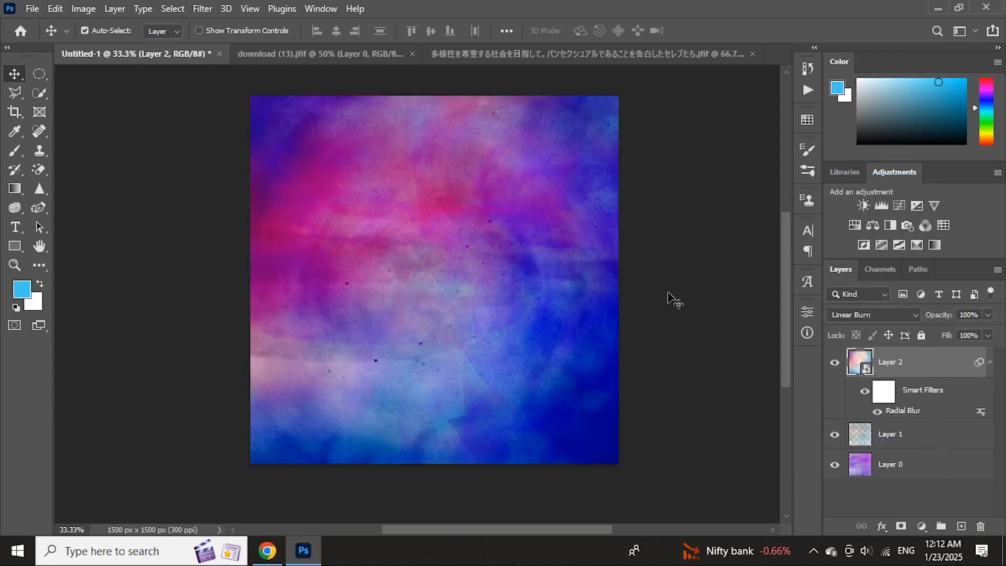
# Step: Lower the galaxy layer's opacity to 70% and add a new empty layer above it
pyautogui.moveTo(938, 318); pyautogui.dragTo(924, 327)
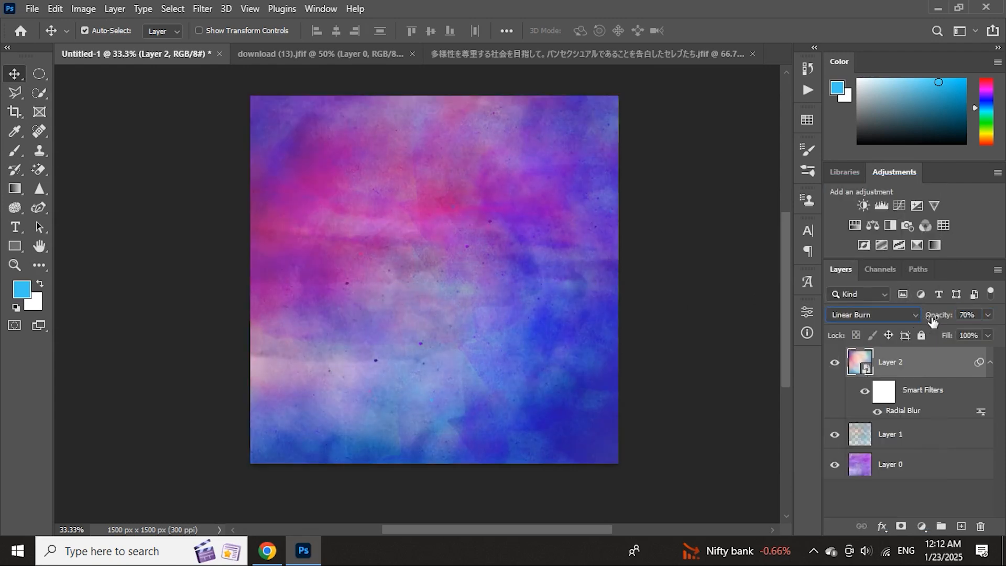
pyautogui.click(961, 526)
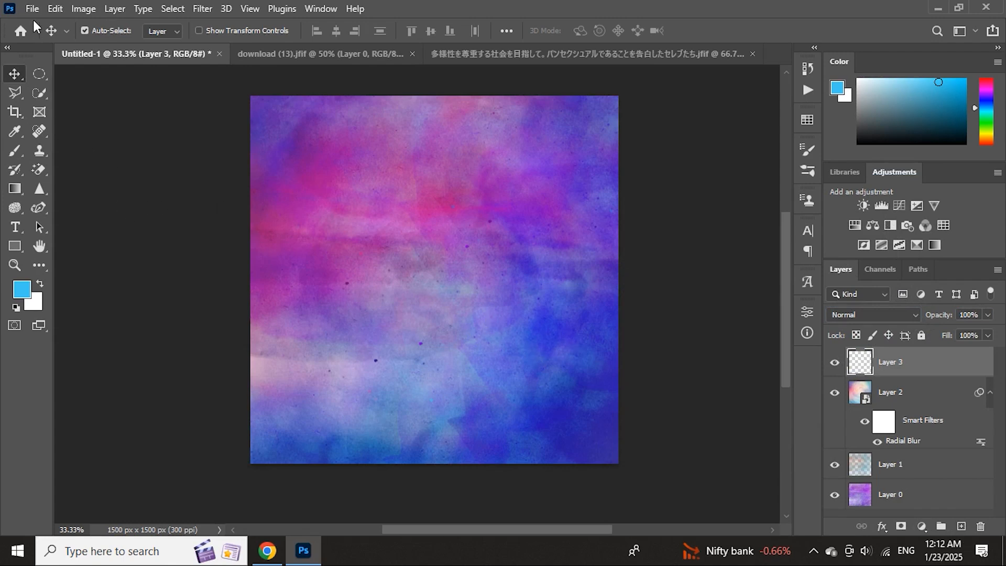
# Step: Choose a 2500 px brush from the RS BRUSHES KADKKK 2 set and set the new layer's blend mode to Overlay
pyautogui.click(15, 152)
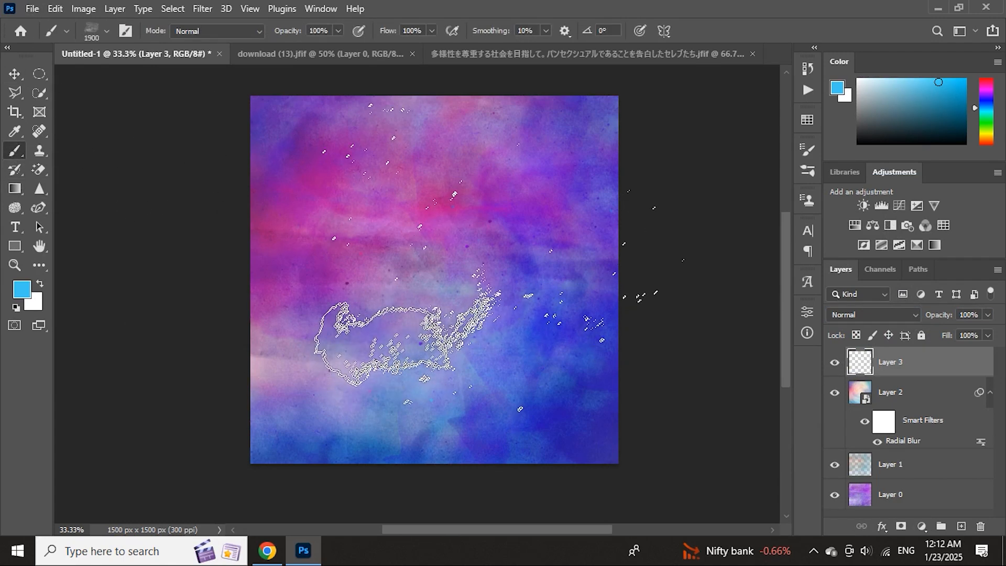
pyautogui.rightClick(482, 268)
pyautogui.click(555, 494)
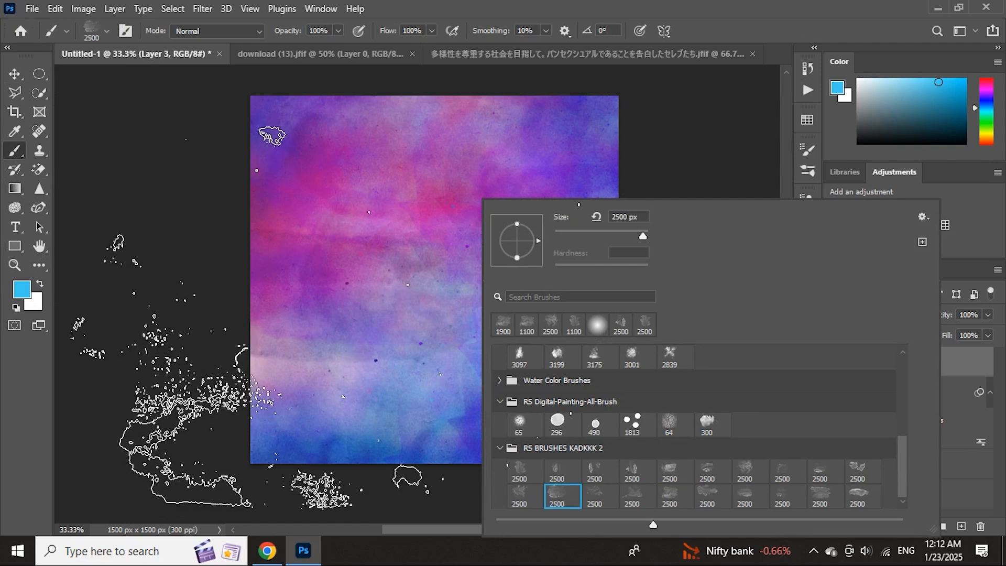
pyautogui.click(964, 378)
pyautogui.click(862, 316)
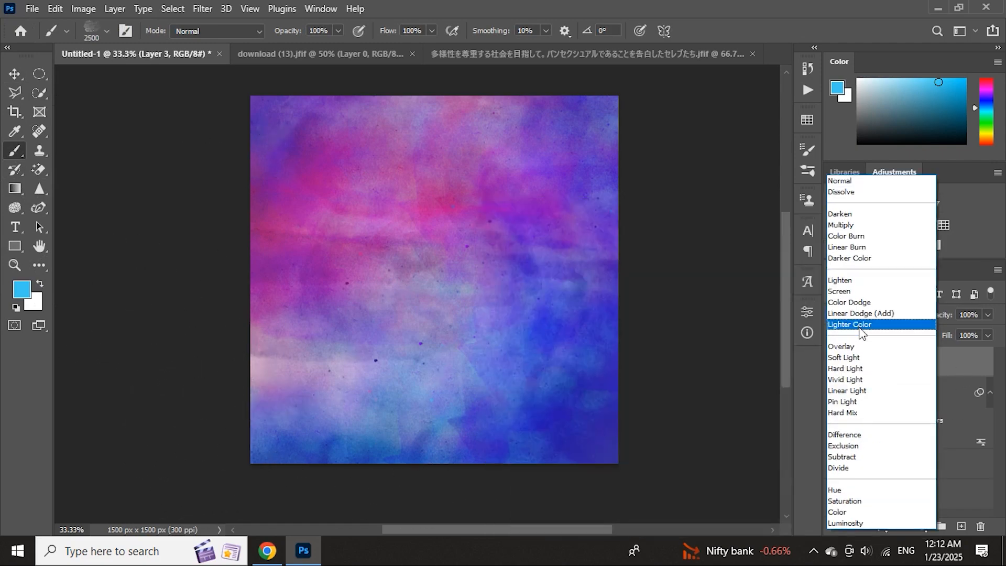
pyautogui.click(861, 340)
# Step: Set the foreground color to a very dark red and pick another 2500 px brush from the same brush set
pyautogui.click(987, 141)
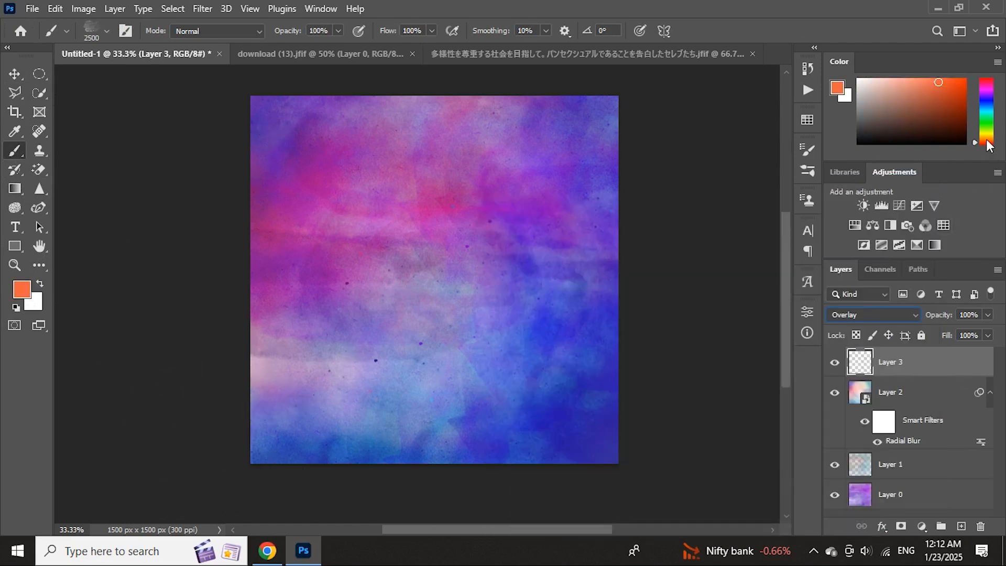
pyautogui.moveTo(965, 113); pyautogui.dragTo(964, 128)
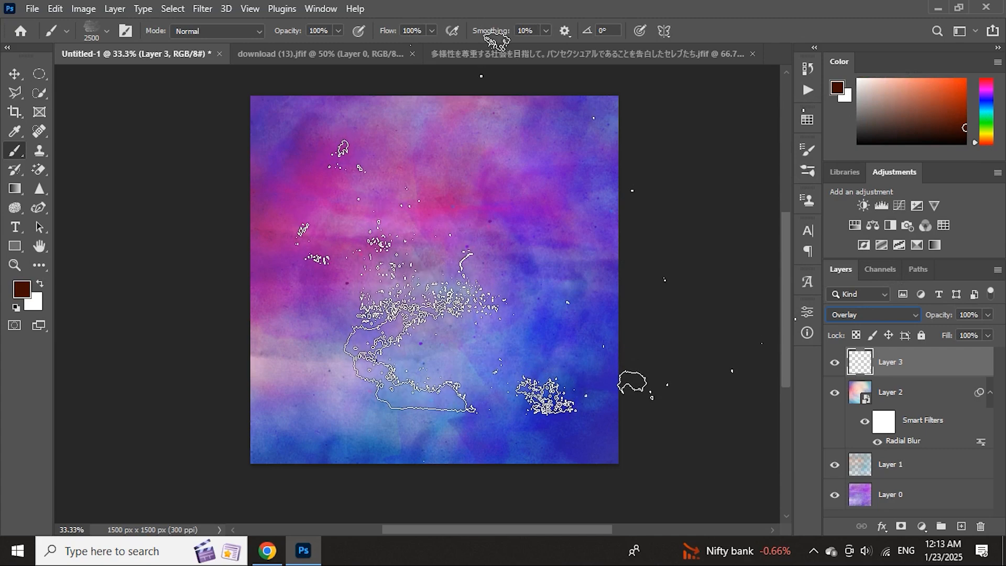
pyautogui.rightClick(550, 282)
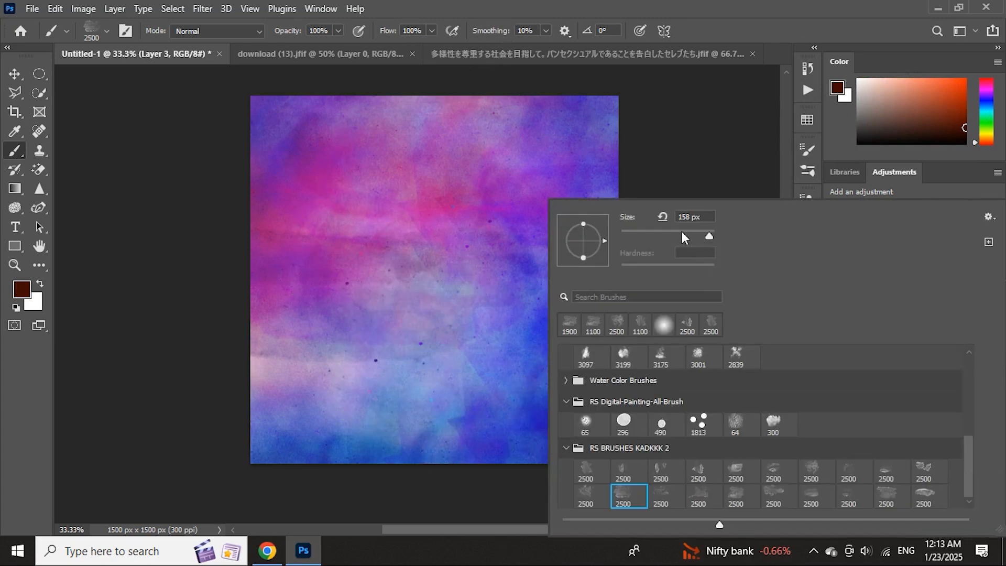
pyautogui.click(474, 251)
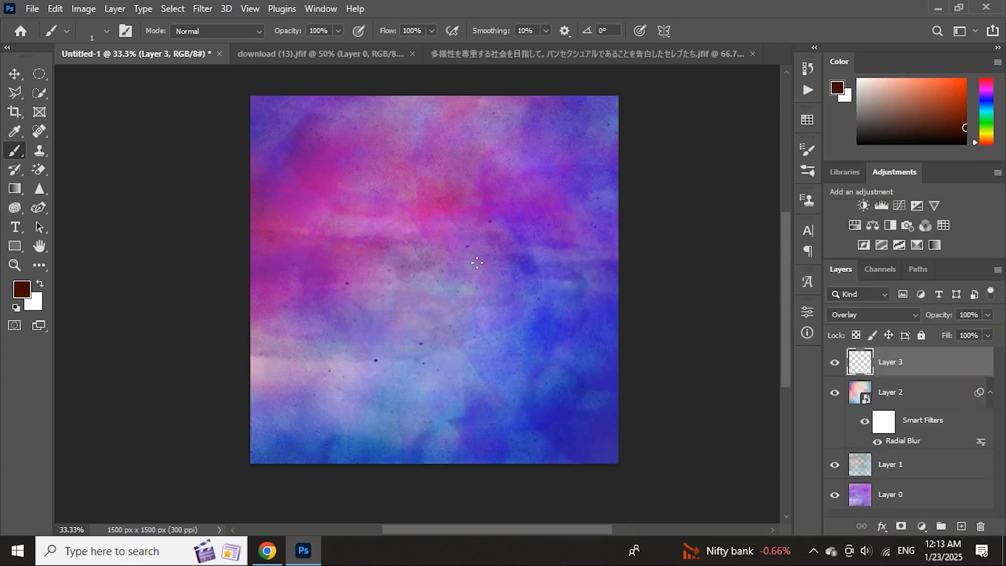
pyautogui.rightClick(463, 282)
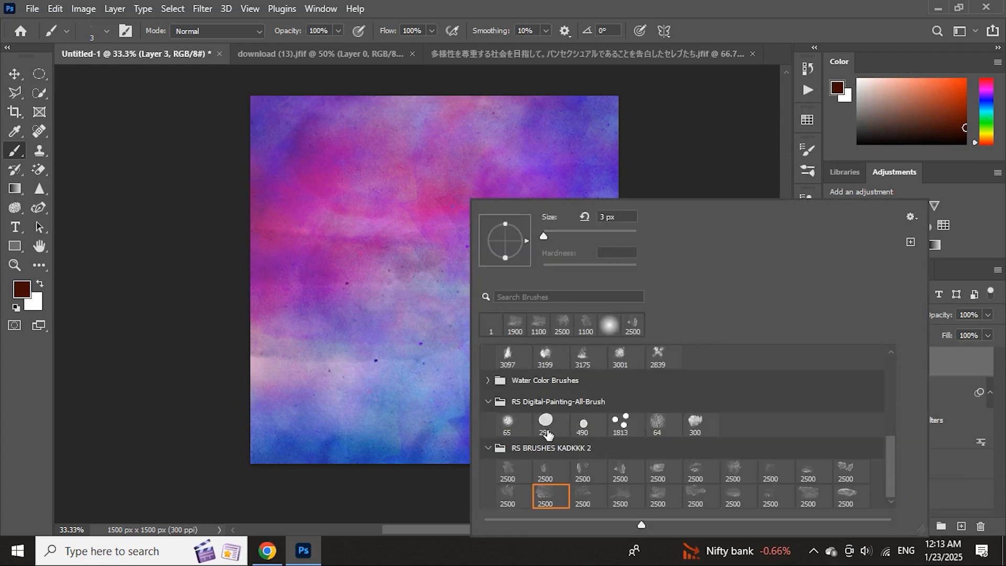
pyautogui.click(362, 277)
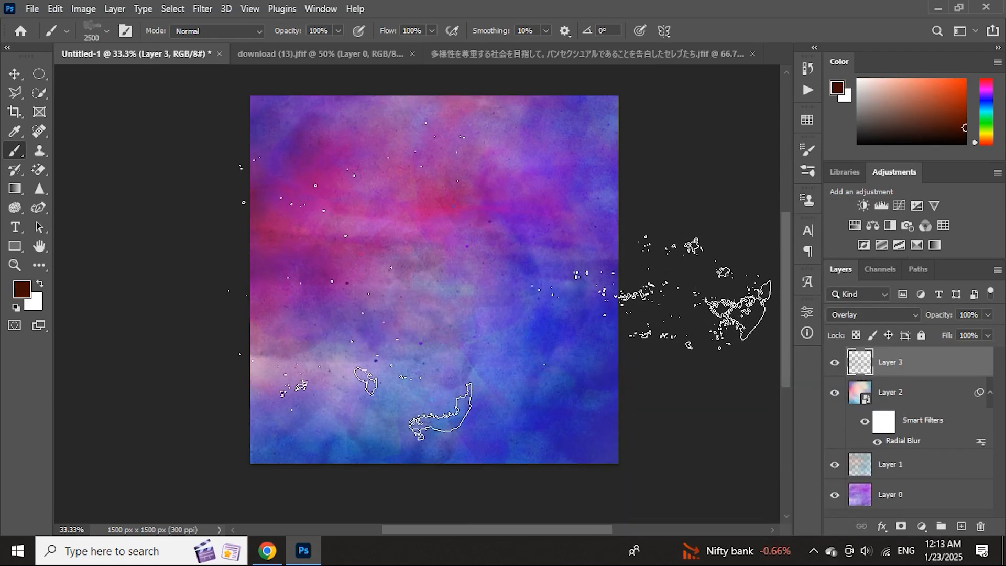
# Step: Reduce the brush size to 900 px
pyautogui.press('[')
pyautogui.press('[')
pyautogui.press('[')
pyautogui.press('[')
pyautogui.press('[')
pyautogui.press('[')
pyautogui.press('[')
pyautogui.press('[')
pyautogui.press('[')
pyautogui.press('[')
pyautogui.press('[')
pyautogui.press('[')
pyautogui.press('[')
pyautogui.press('[')
pyautogui.press('[')
pyautogui.press('[')
# Step: Switch to a different 2500 px brush from RS BRUSHES KADKKK 2 and stamp red-orange texture over the upper canvas on the Overlay layer
pyautogui.rightClick(469, 367)
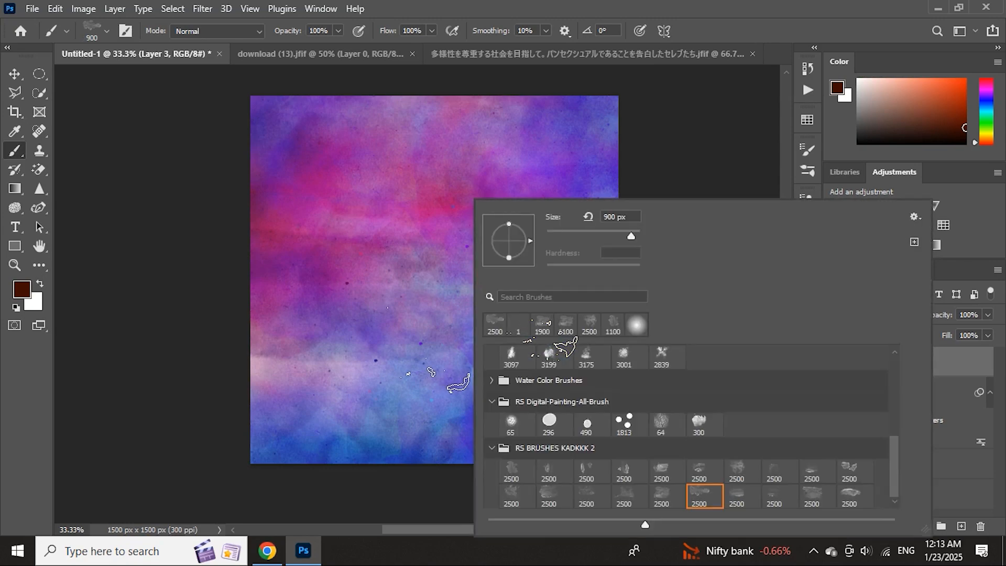
pyautogui.click(737, 468)
pyautogui.press('Return')
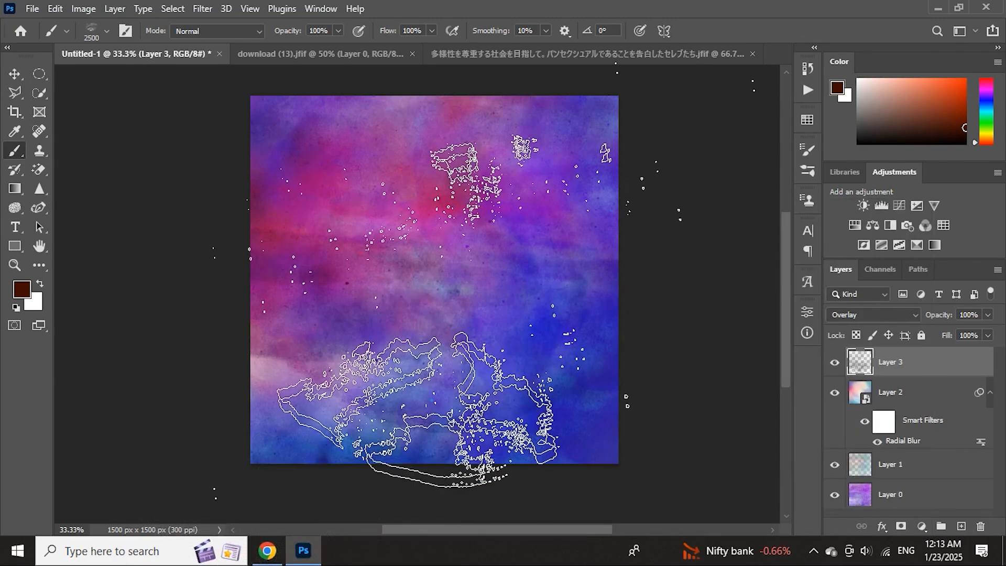
pyautogui.click(965, 100)
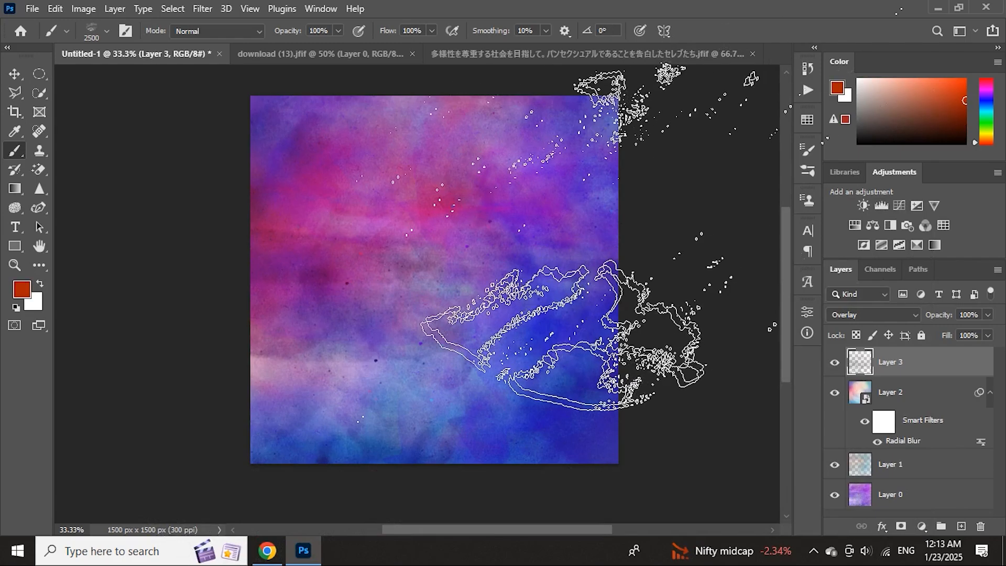
pyautogui.scroll(4, 555, 204)
pyautogui.click(482, 207)
pyautogui.scroll(-3, 482, 210)
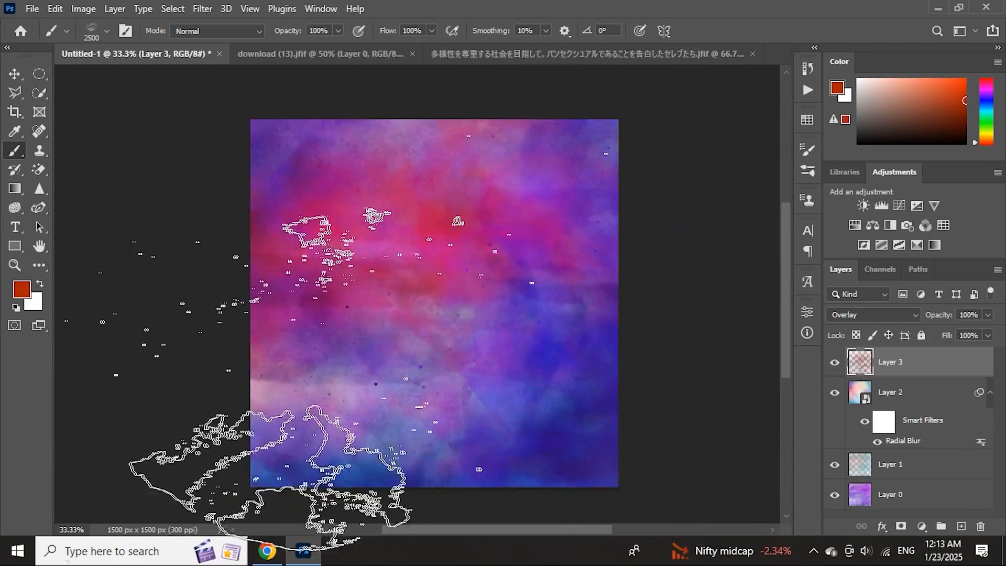
# Step: Switch to Pinterest in Chrome and search for "cinematic"
pyautogui.click(266, 559)
pyautogui.scroll(-10, 348, 359)
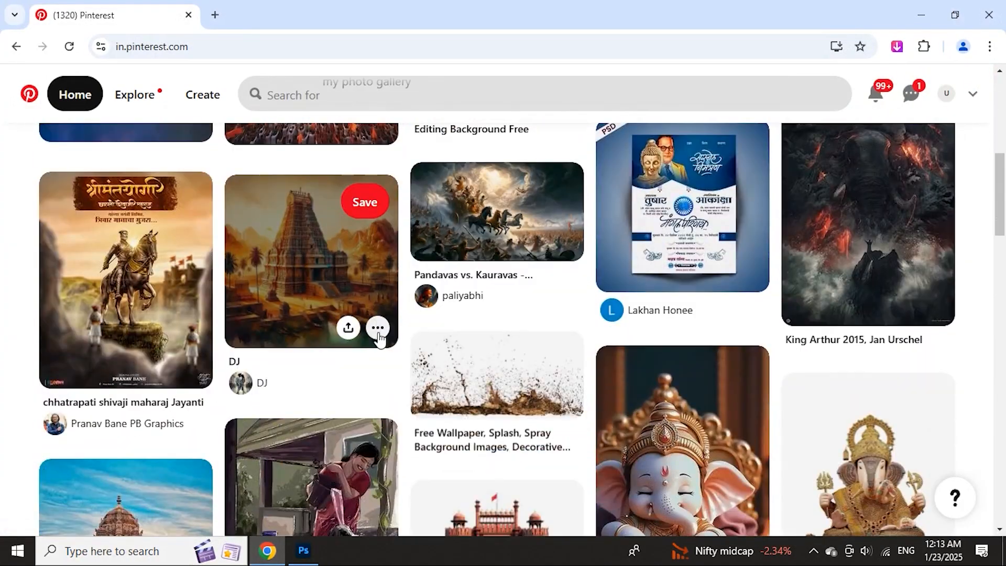
pyautogui.scroll(-5, 331, 280)
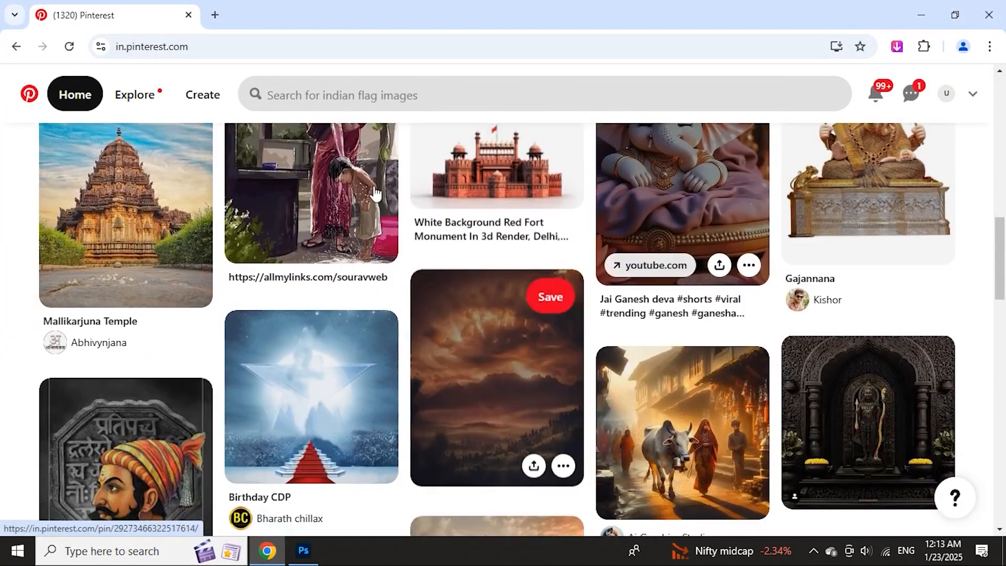
pyautogui.click(339, 95)
pyautogui.write('c')
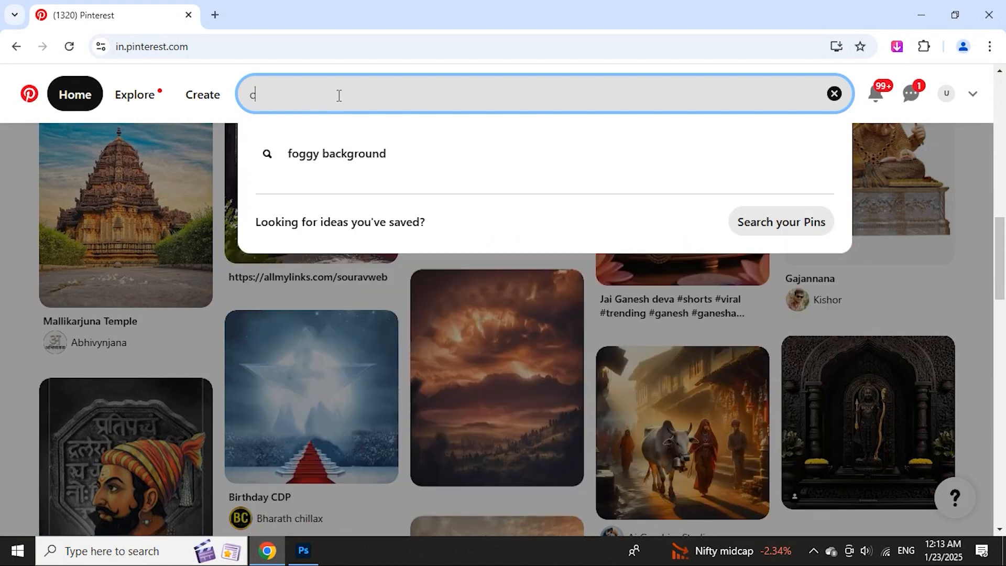
pyautogui.write('inematic')
pyautogui.press('Return')
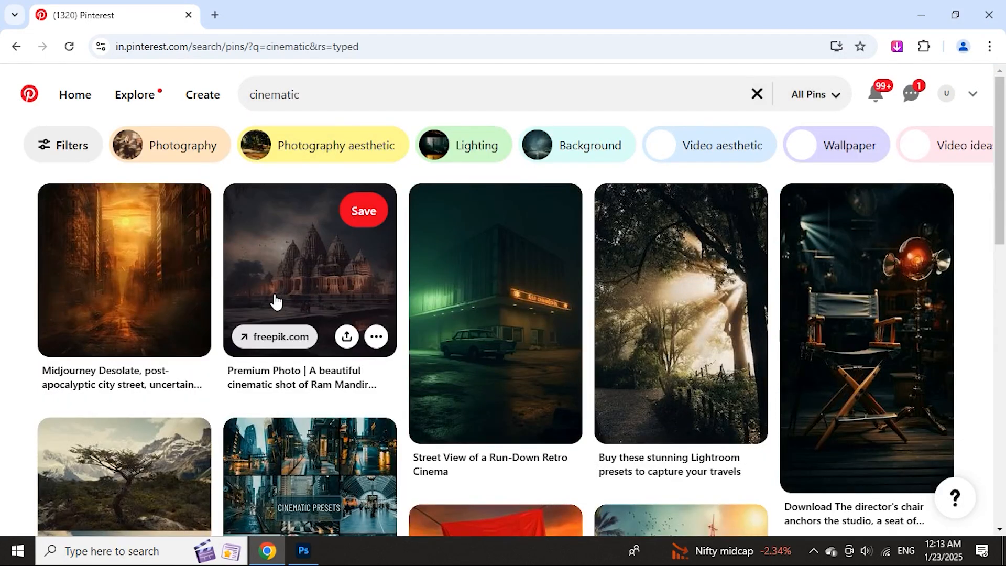
# Step: Browse the cinematic results, checking the desolate city street and temple pins as possible texture images
pyautogui.click(274, 299)
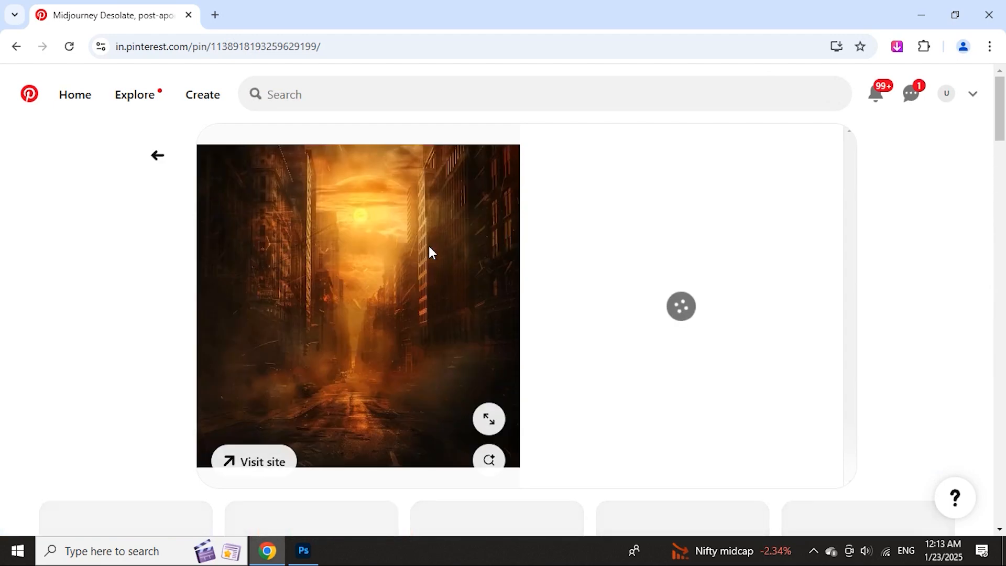
pyautogui.scroll(-1, 233, 158)
pyautogui.scroll(1, 233, 157)
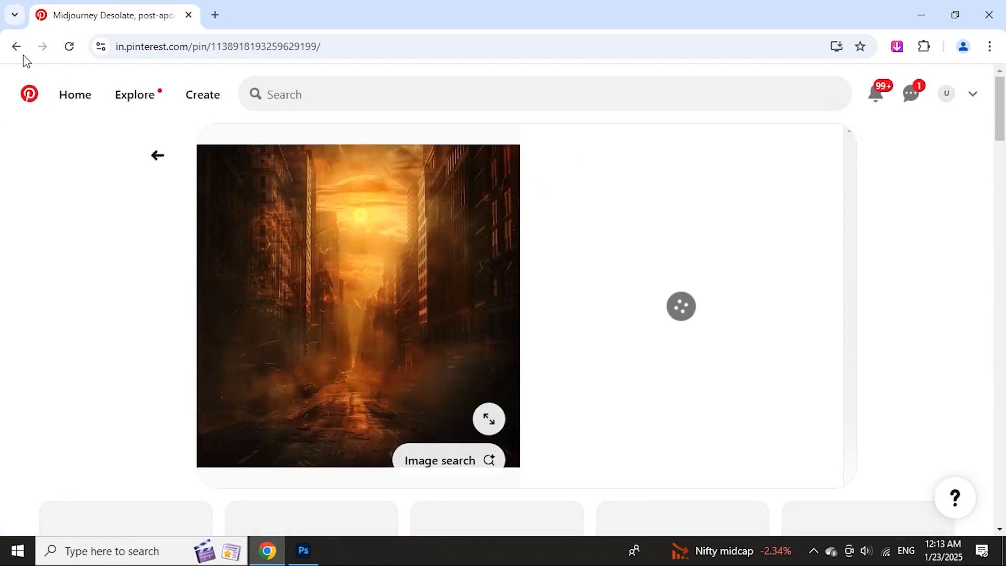
pyautogui.click(17, 46)
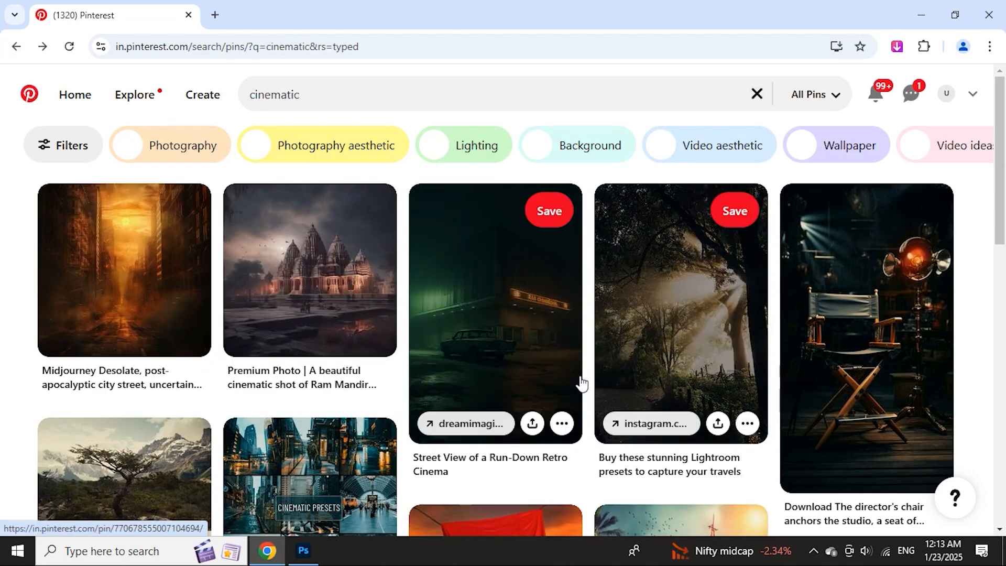
pyautogui.scroll(-5, 454, 352)
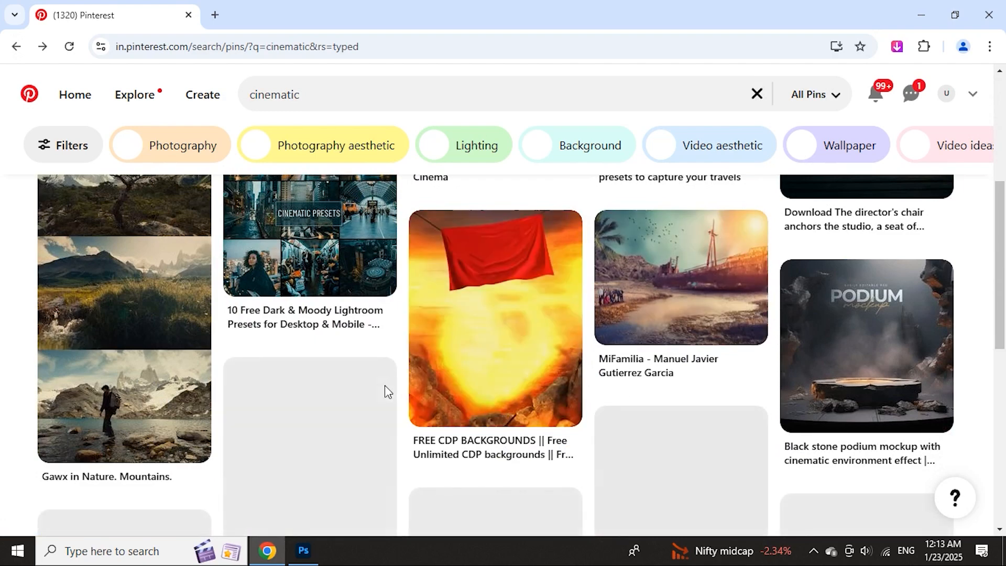
pyautogui.scroll(-3, 435, 395)
pyautogui.scroll(8, 575, 426)
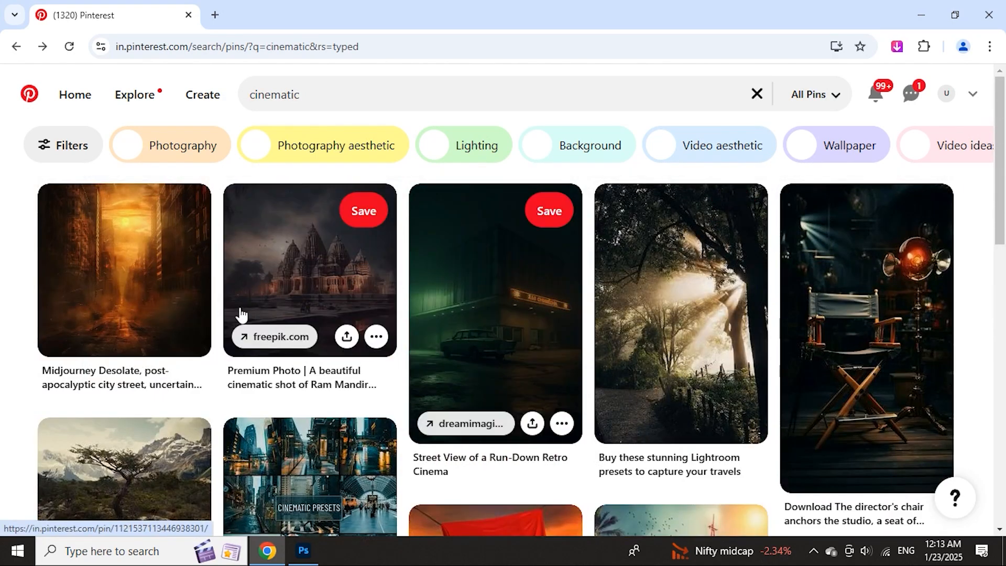
pyautogui.click(291, 285)
pyautogui.scroll(-5, 383, 297)
pyautogui.scroll(-4, 382, 297)
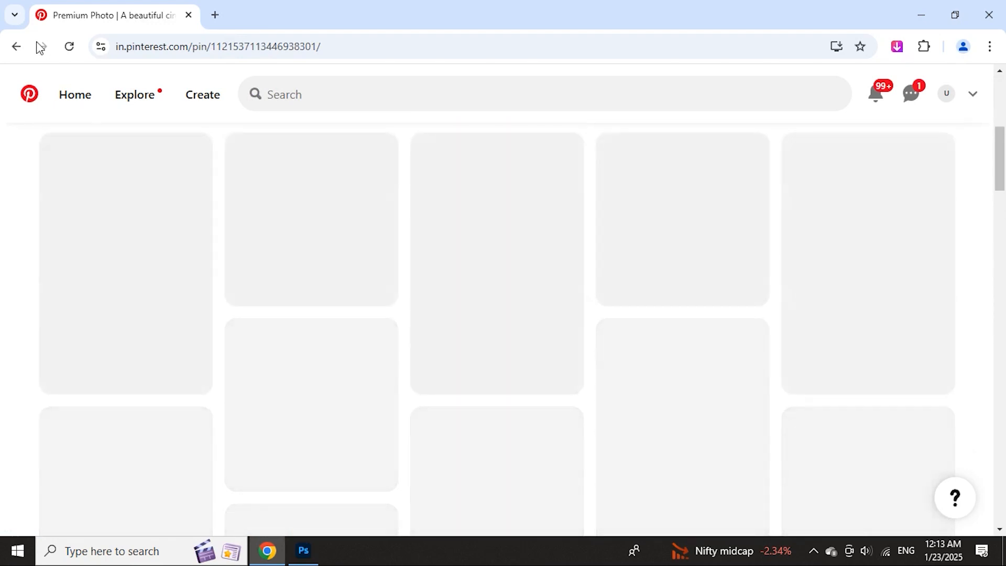
pyautogui.click(16, 46)
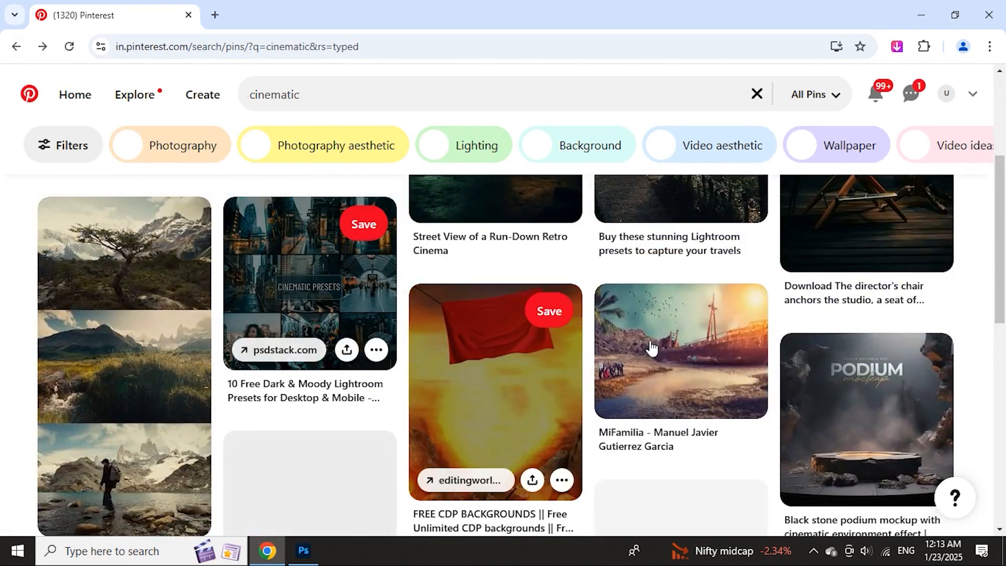
# Step: Open the MiFamilia shipwreck beach pin and download its image
pyautogui.click(651, 347)
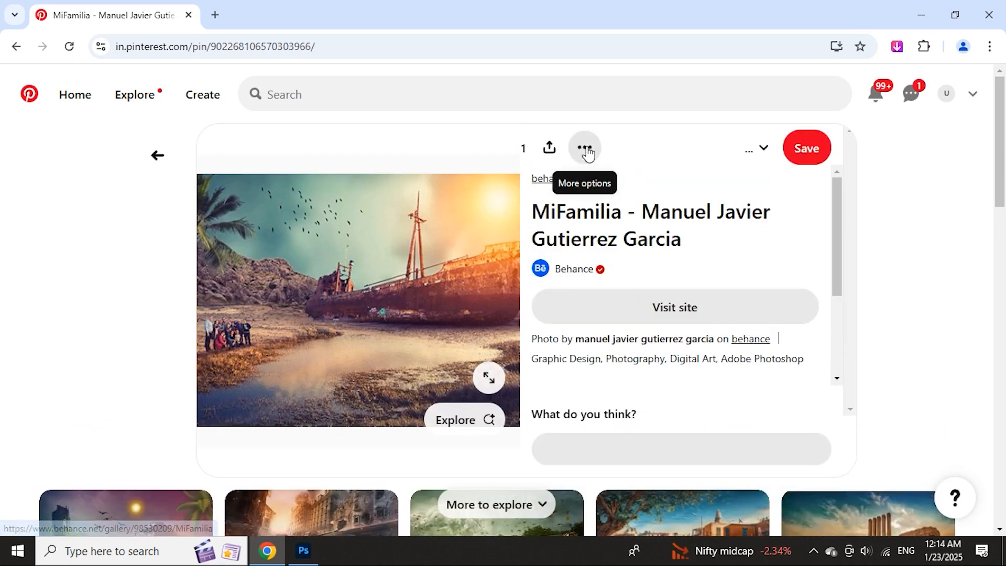
pyautogui.click(620, 147)
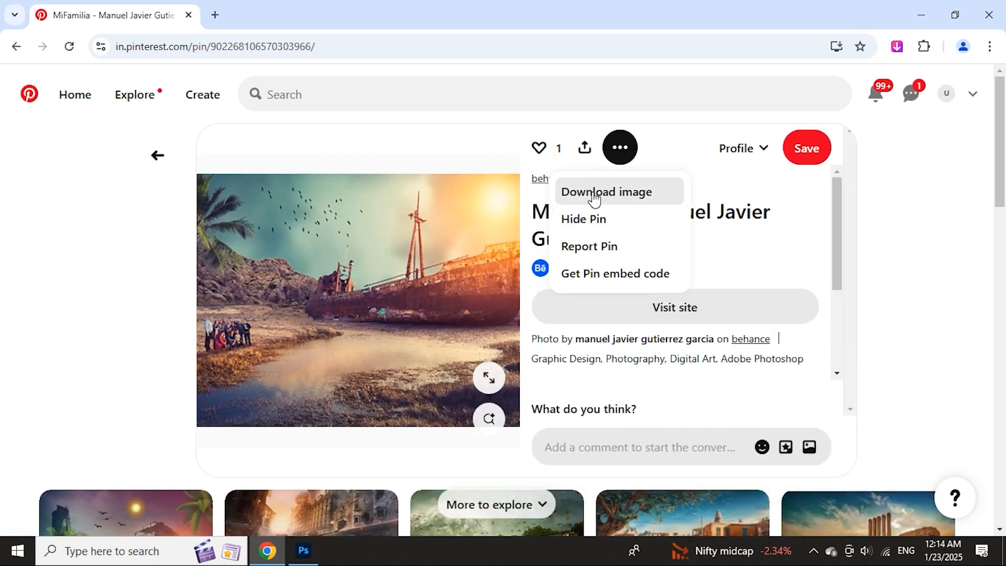
pyautogui.click(586, 193)
# Step: Switch to Photoshop and place the downloaded shipwreck image in the Untitled-1 document at its fitted size
pyautogui.click(304, 550)
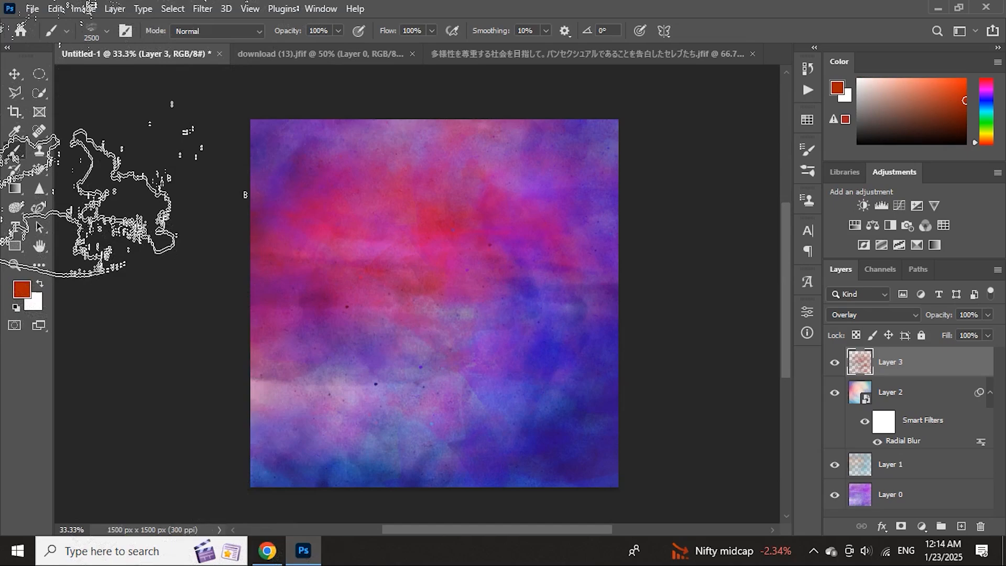
pyautogui.click(33, 9)
pyautogui.click(69, 313)
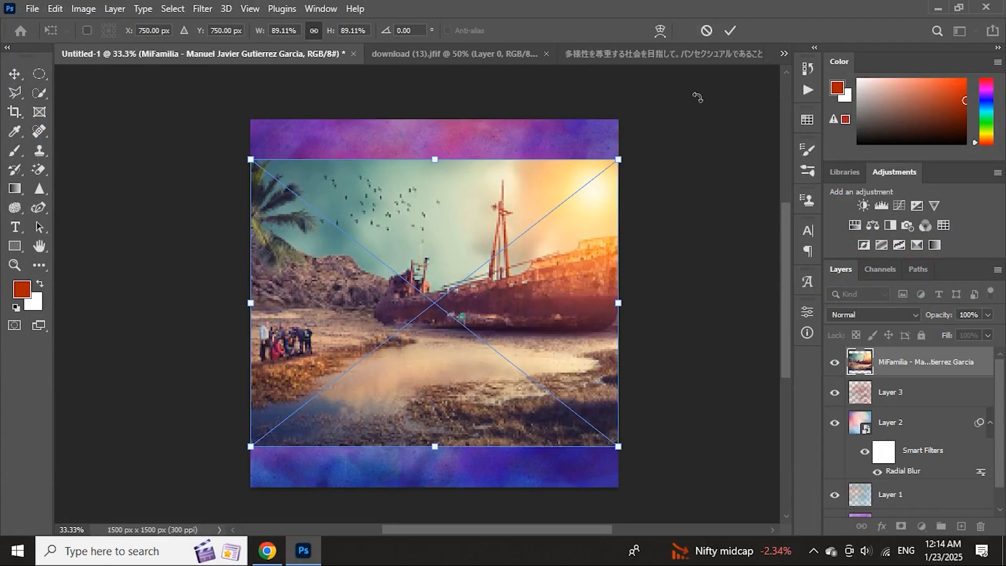
pyautogui.click(730, 30)
# Step: Try blend modes such as Hard Light on the placed shipwreck layer, and delete the layer
pyautogui.click(867, 315)
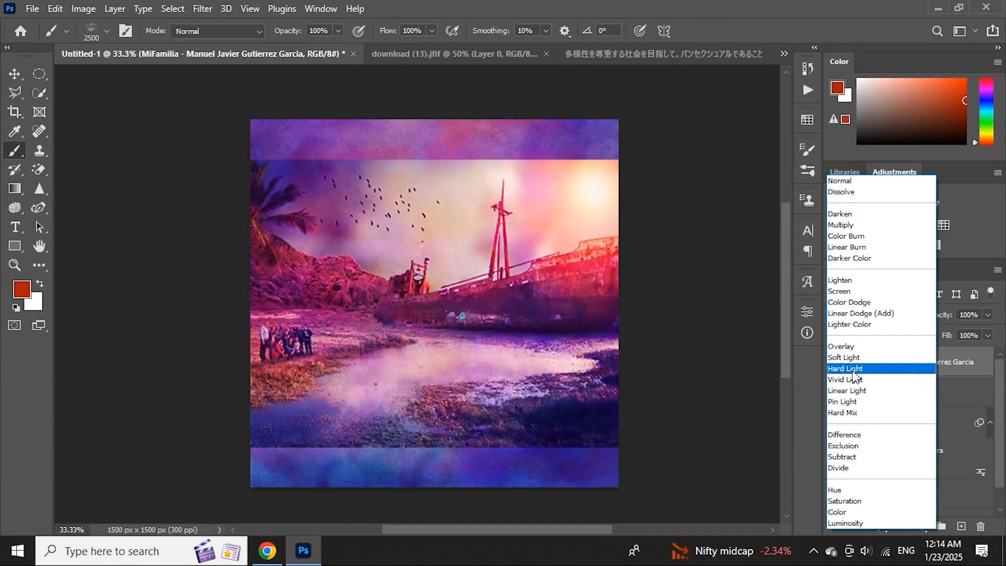
pyautogui.click(840, 181)
pyautogui.click(834, 363)
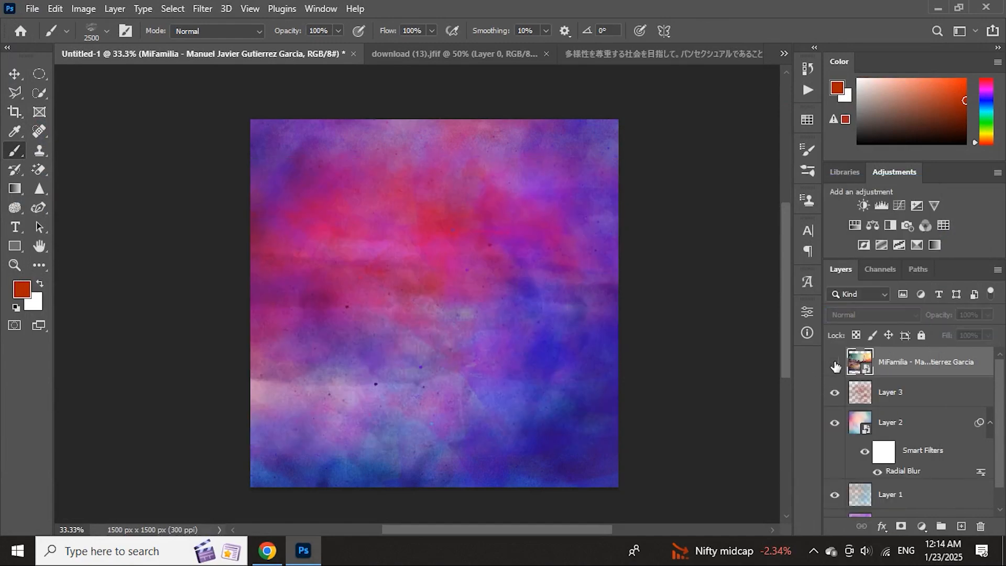
pyautogui.click(834, 363)
pyautogui.press('Delete')
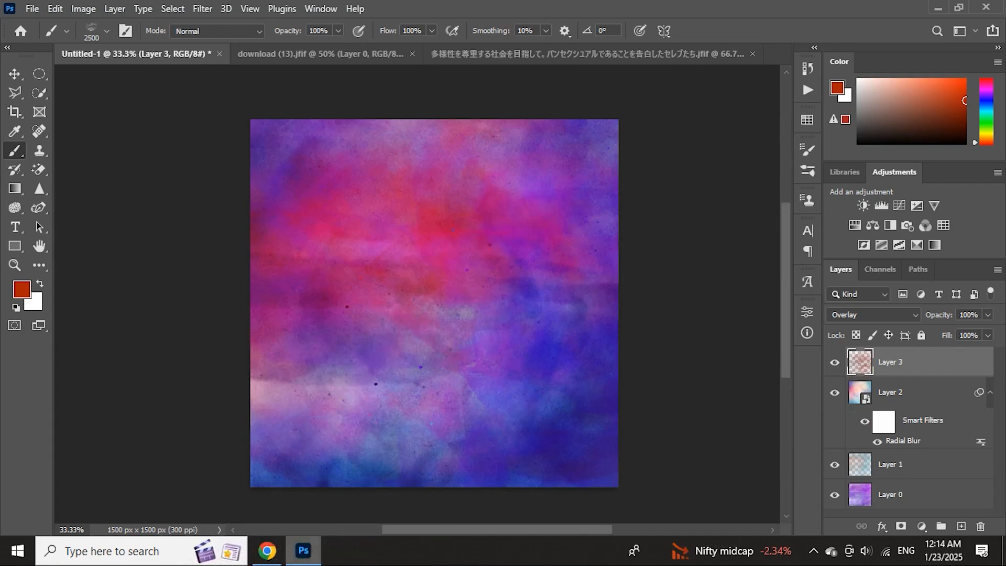
# Step: Switch to Chrome to look through the related pins for another texture image, and return to Photoshop
pyautogui.click(267, 550)
pyautogui.scroll(-1, 360, 329)
pyautogui.scroll(-7, 360, 329)
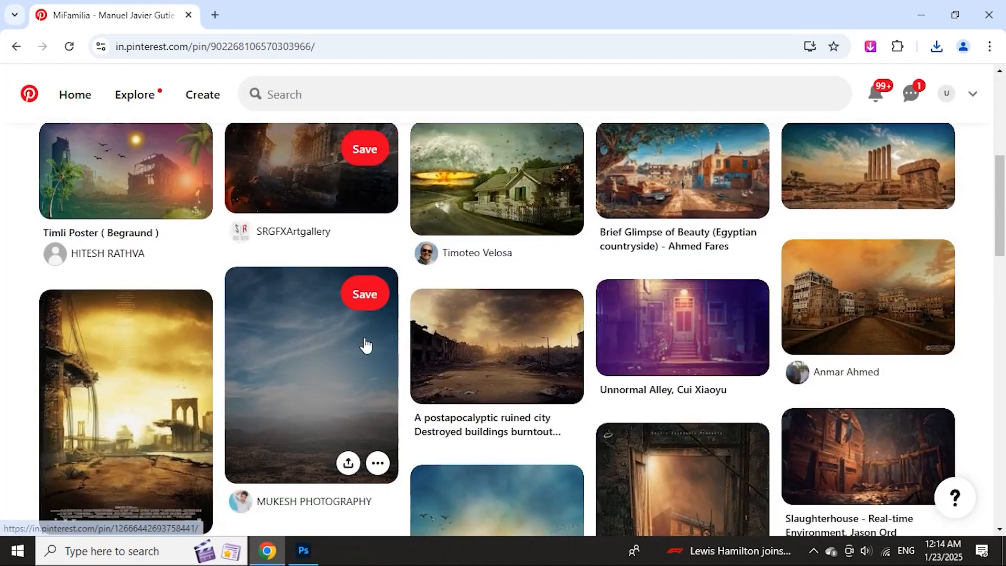
pyautogui.hotkey('alt', 'Tab')
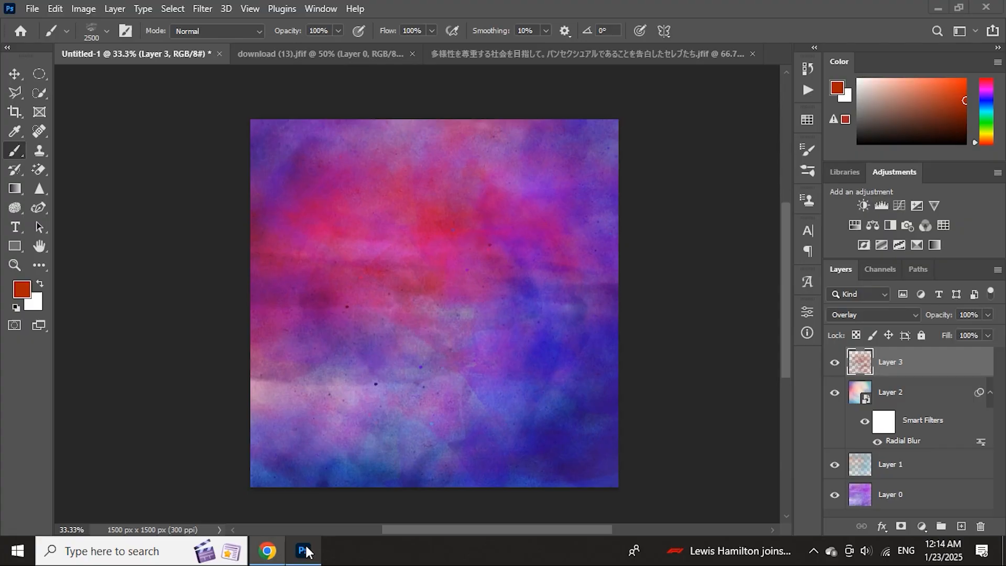
# Step: Place the "setting is ancient Rome" image in the Untitled-1 document at its fitted size
pyautogui.click(34, 7)
pyautogui.click(82, 264)
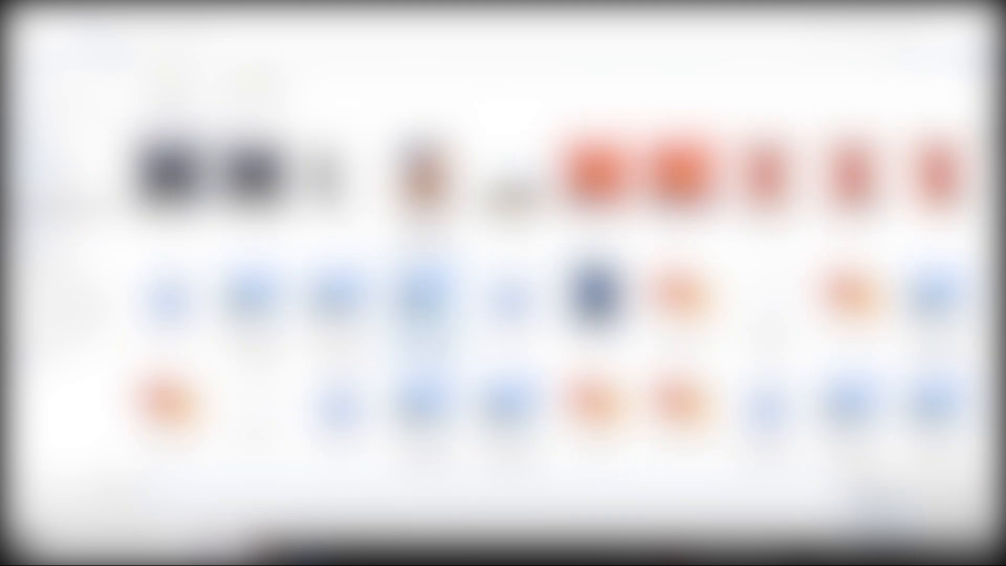
pyautogui.scroll(-5, 424, 331)
pyautogui.scroll(-15, 424, 330)
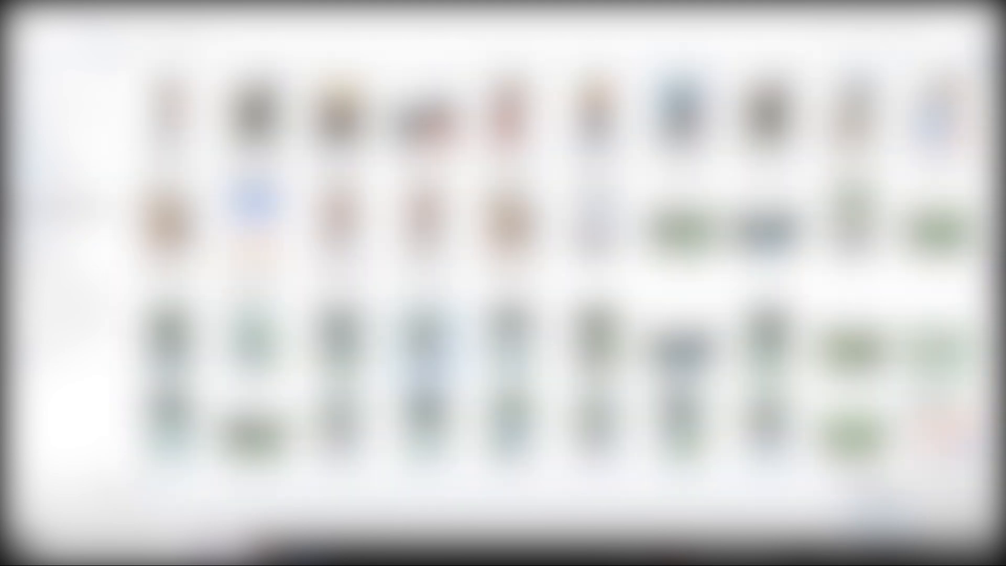
pyautogui.scroll(-5, 425, 330)
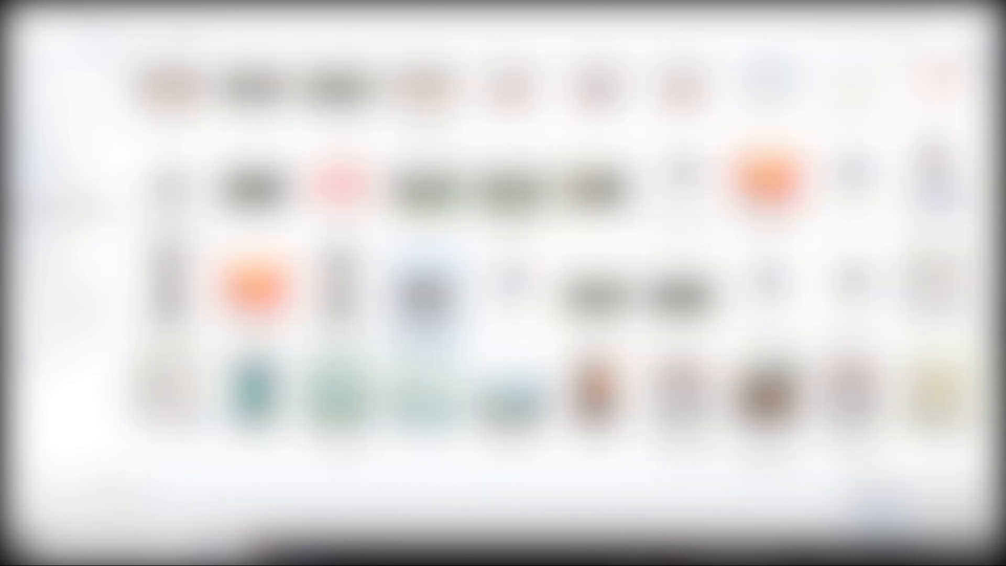
pyautogui.doubleClick(596, 403)
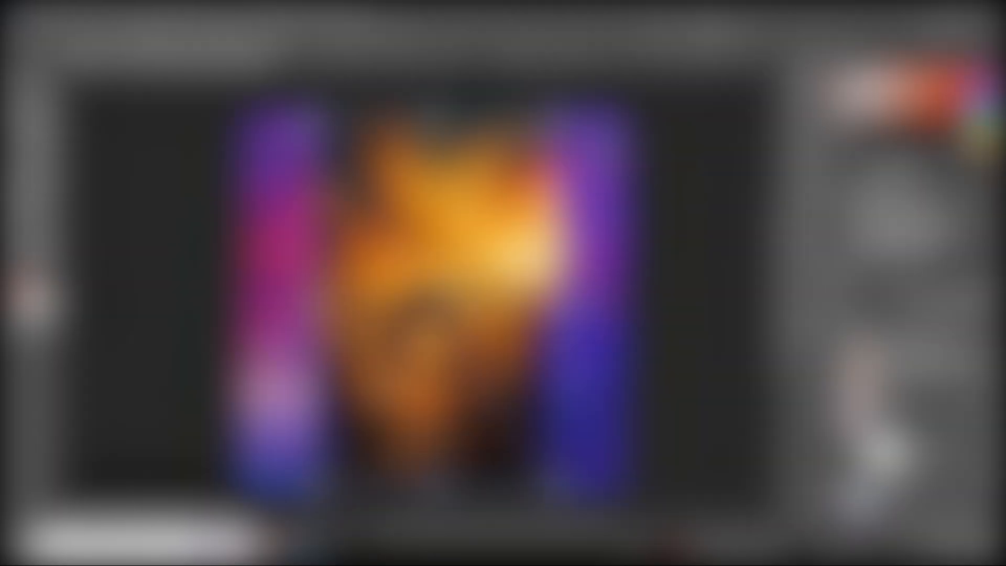
pyautogui.moveTo(557, 303); pyautogui.dragTo(584, 303)
pyautogui.click(730, 36)
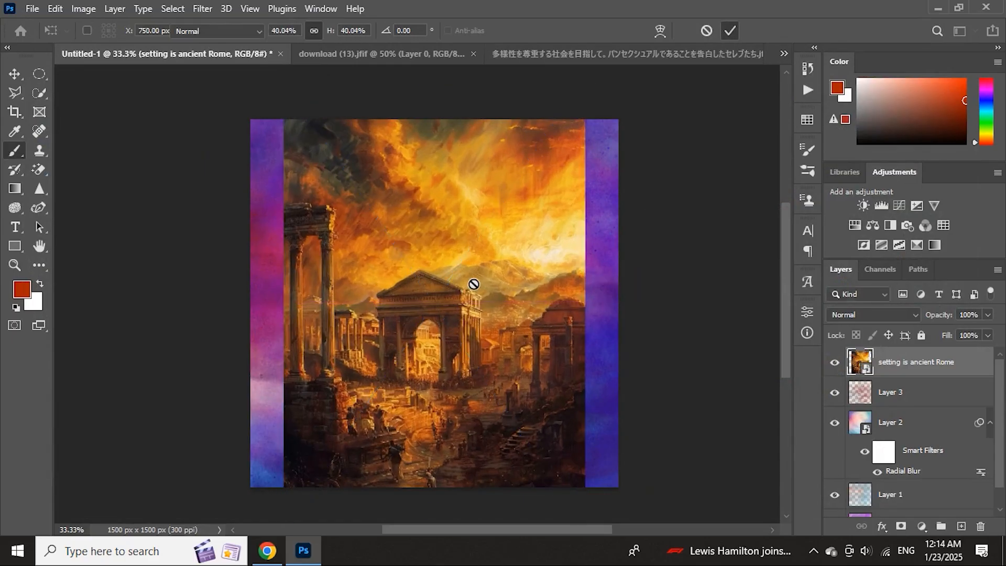
# Step: Set the blend mode of the placed ancient Rome layer to Soft Light
pyautogui.press('b')
pyautogui.moveTo(454, 311); pyautogui.dragTo(443, 279)
pyautogui.click(897, 311)
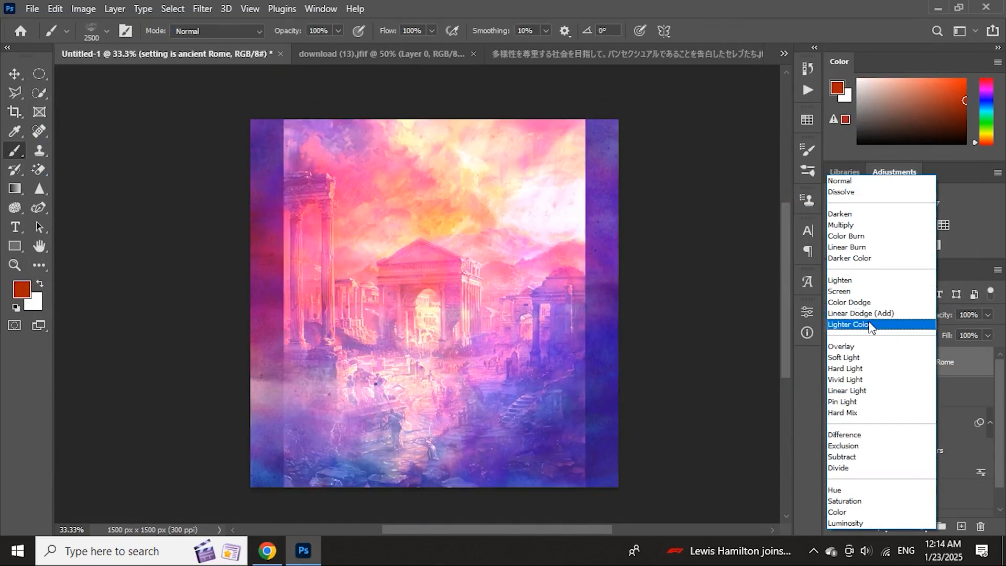
pyautogui.click(845, 358)
# Step: Scale the ancient Rome layer to 52.57% so it covers the canvas width, and set its opacity to 71%
pyautogui.hotkey('ctrl', 't')
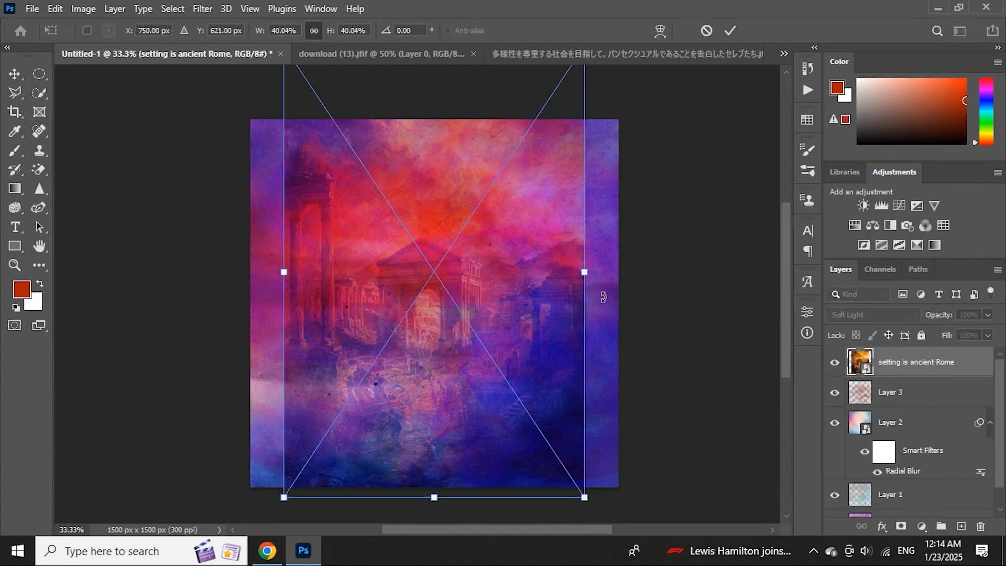
pyautogui.moveTo(586, 274); pyautogui.dragTo(623, 266)
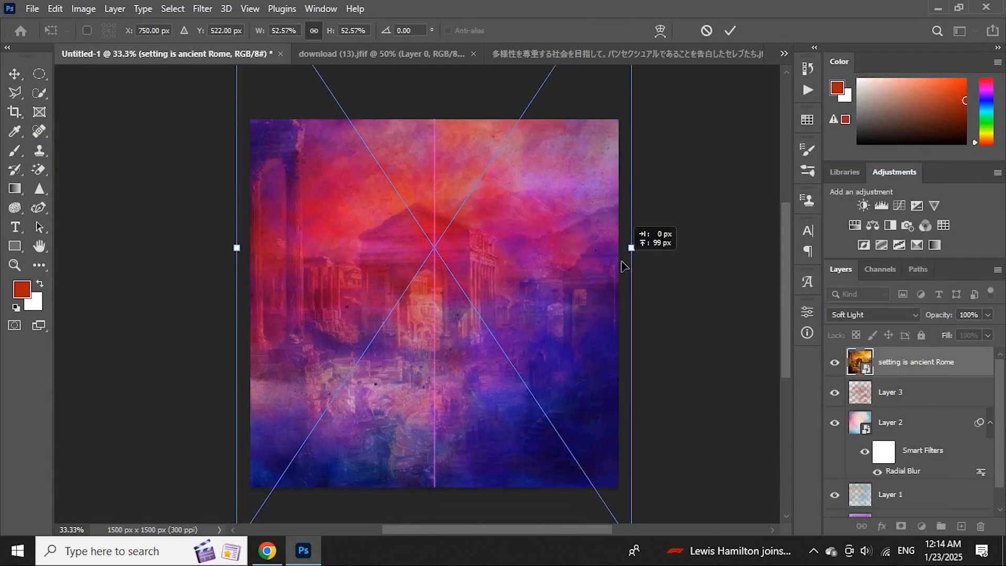
pyautogui.click(731, 31)
pyautogui.press('b')
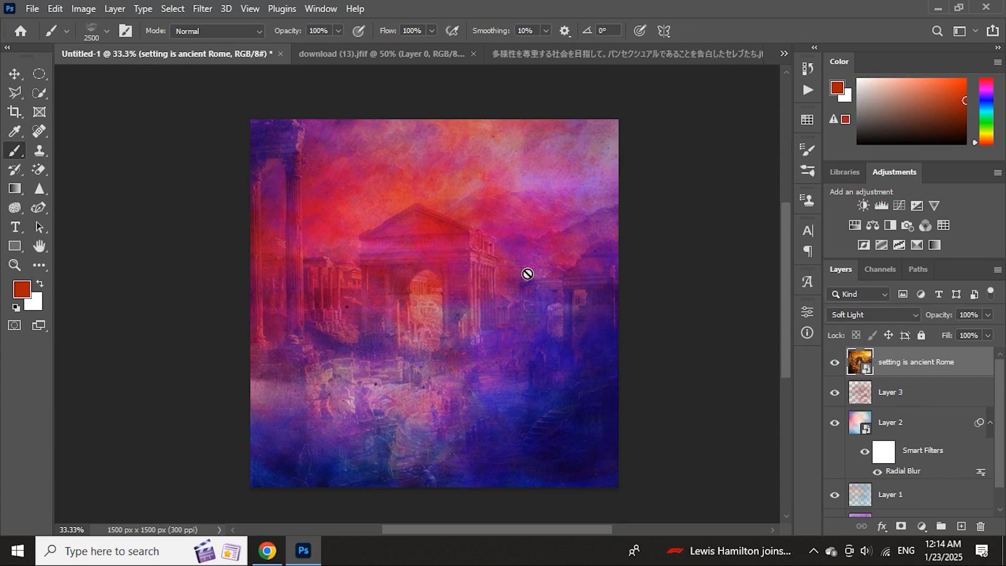
pyautogui.moveTo(944, 318); pyautogui.dragTo(924, 325)
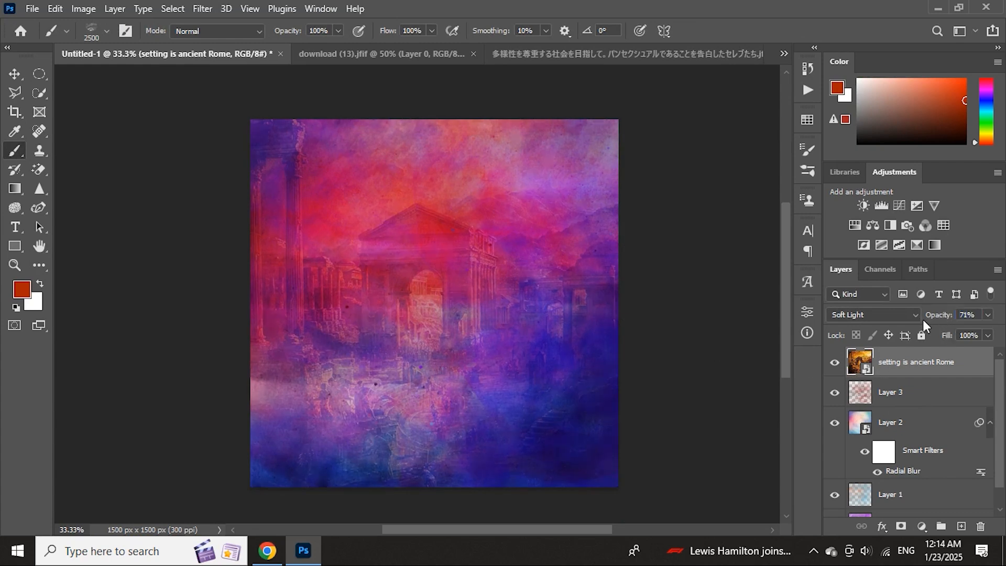
# Step: Apply a Gaussian Blur with a radius of 1.4 pixels to the ancient Rome layer
pyautogui.click(212, 11)
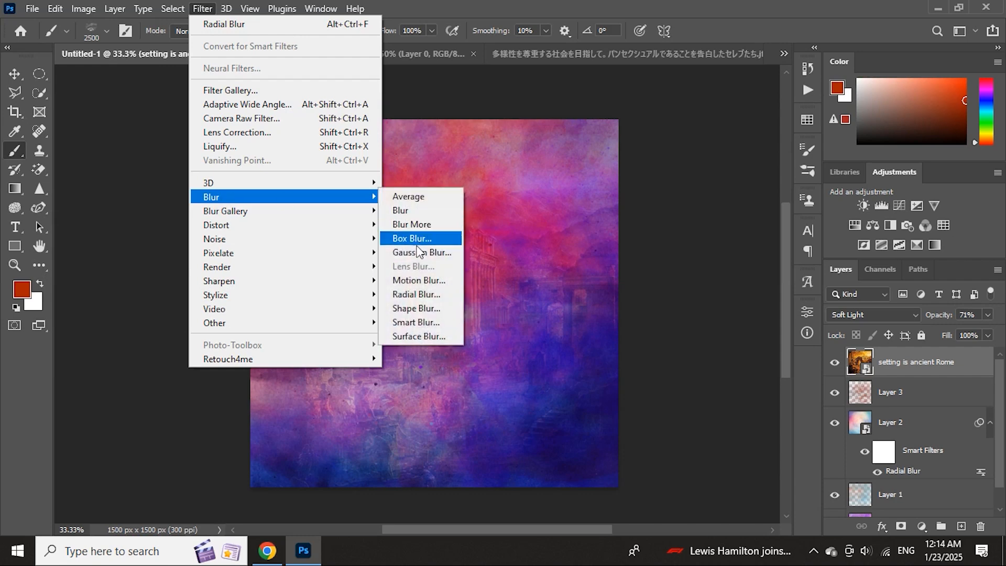
pyautogui.click(430, 253)
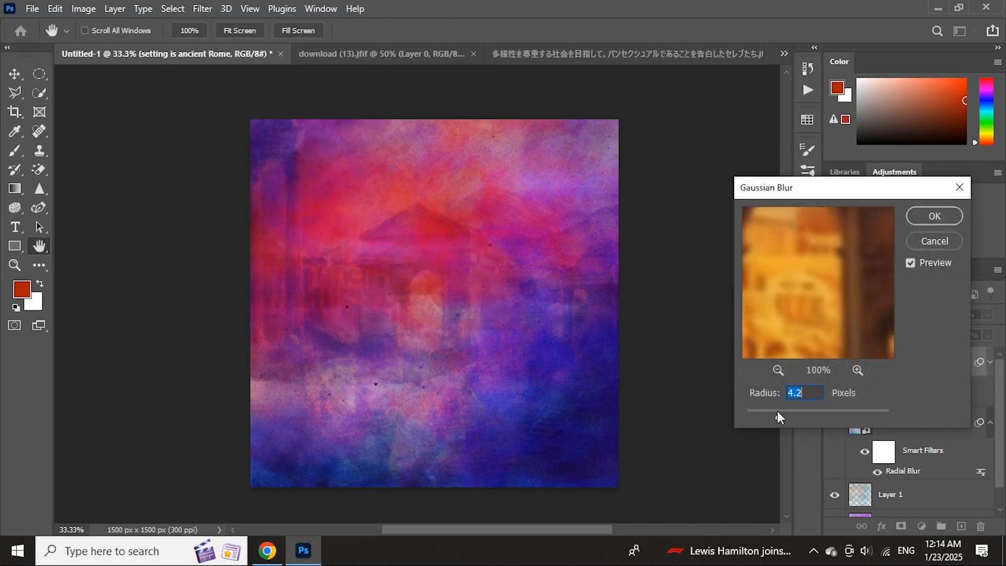
pyautogui.moveTo(777, 413); pyautogui.dragTo(757, 415)
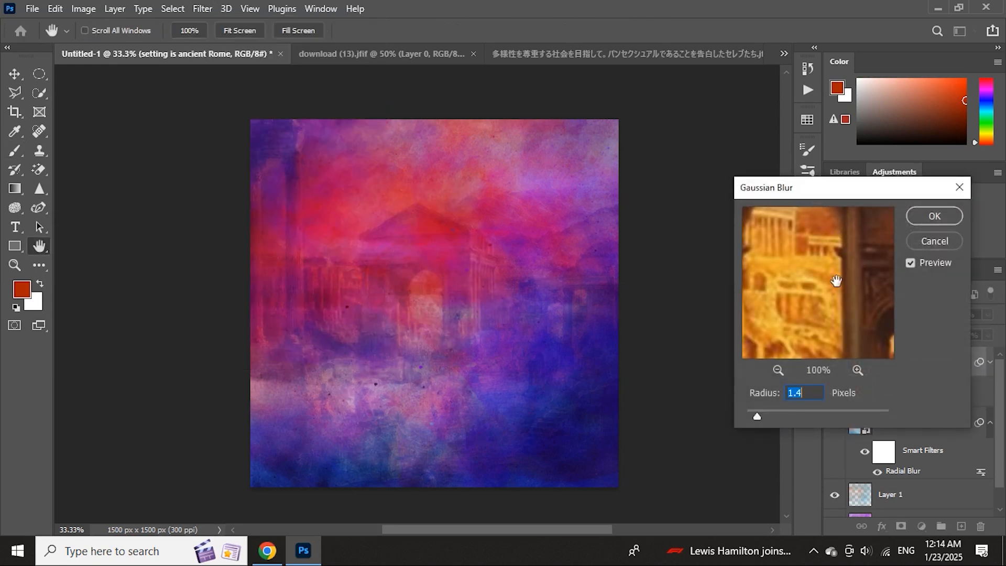
pyautogui.click(920, 219)
# Step: Select every layer from the ancient Rome image down to the background and merge them into one
pyautogui.scroll(-2, 896, 442)
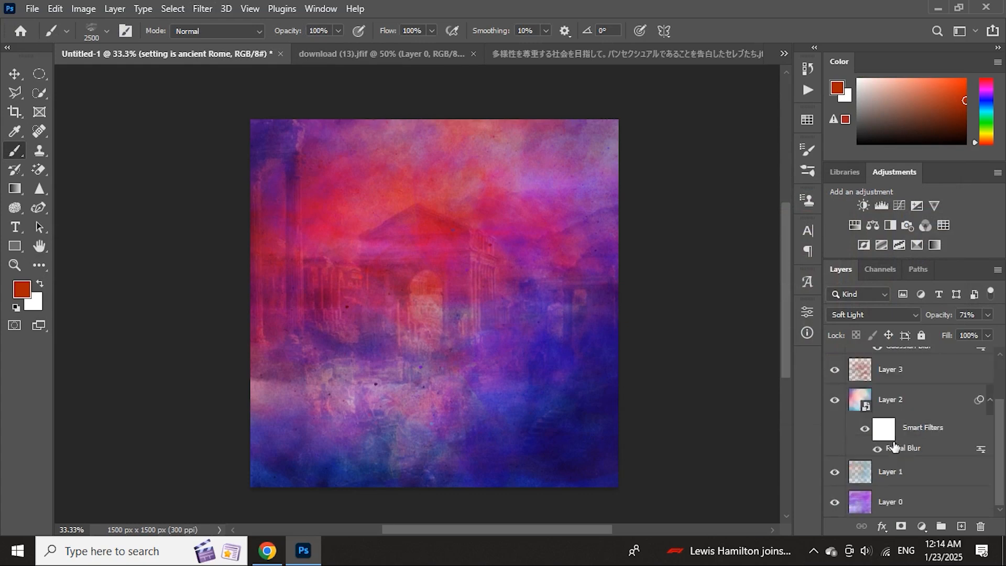
pyautogui.keyDown('shift'); pyautogui.click(891, 473); pyautogui.keyUp('shift')
pyautogui.scroll(2, 896, 502)
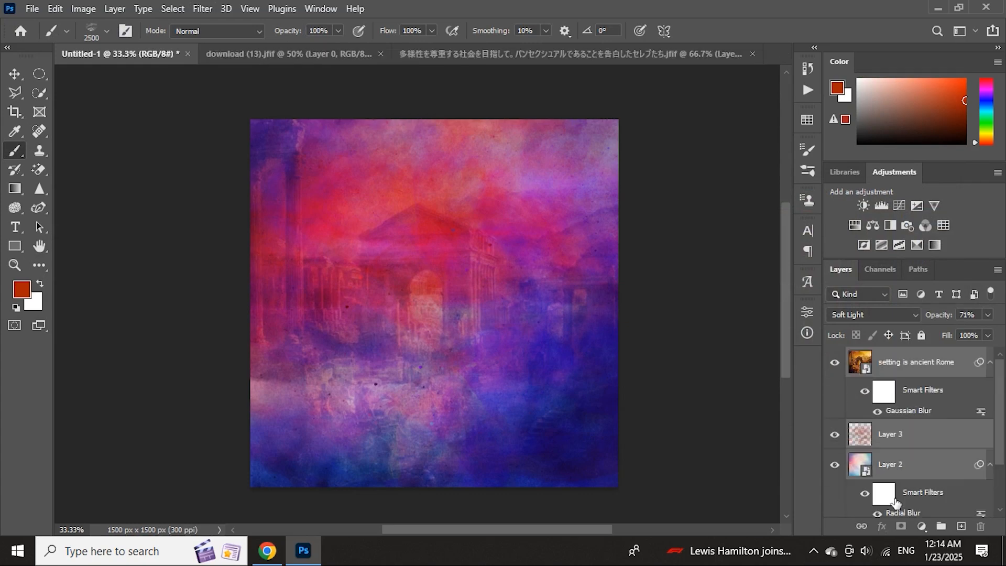
pyautogui.hotkey('ctrl', 'e')
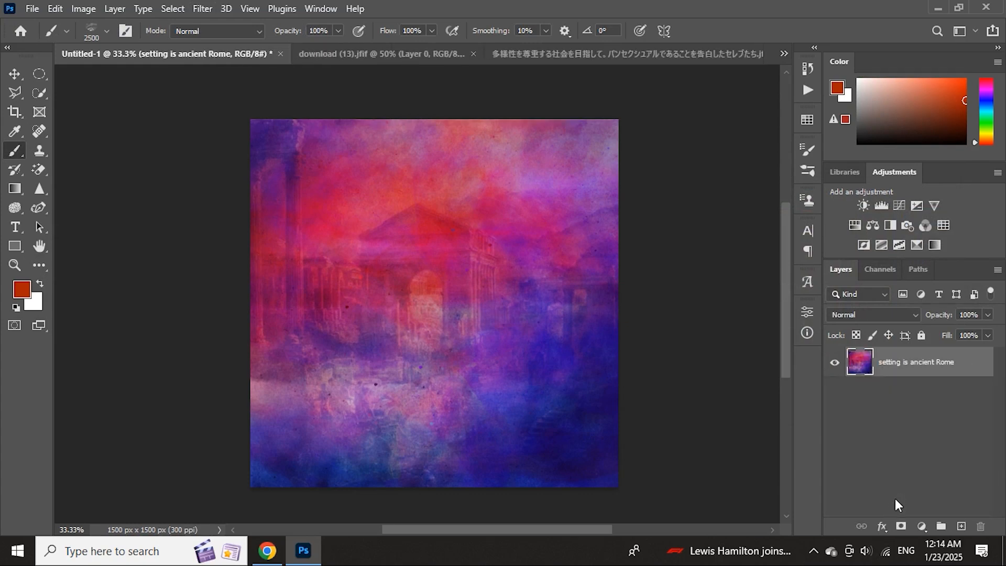
# Step: Add a new layer and set up an RS BRUSHES KADKKK 2 watercolor brush at 1400 px in dark red
pyautogui.click(960, 525)
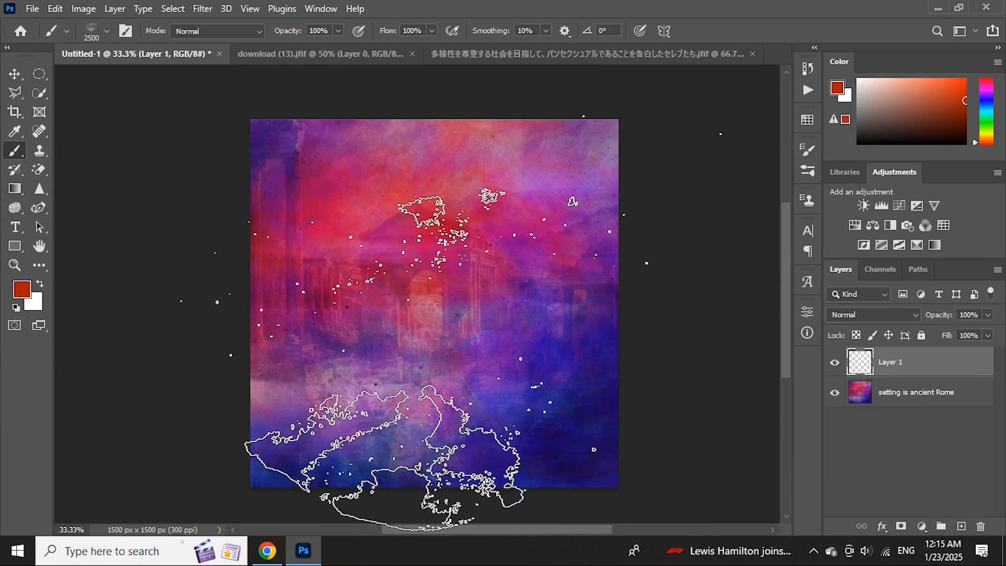
pyautogui.rightClick(481, 298)
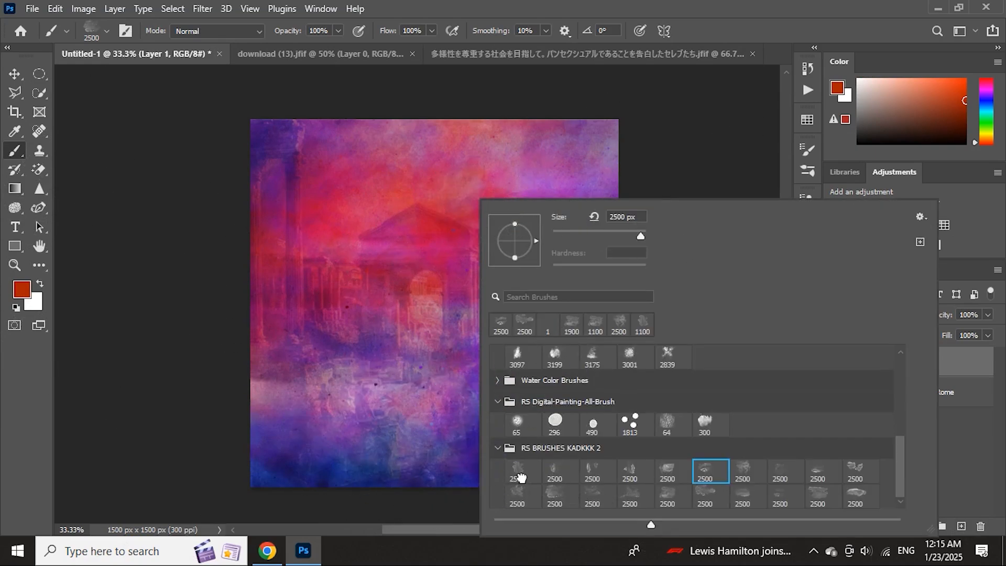
pyautogui.click(555, 495)
pyautogui.click(973, 385)
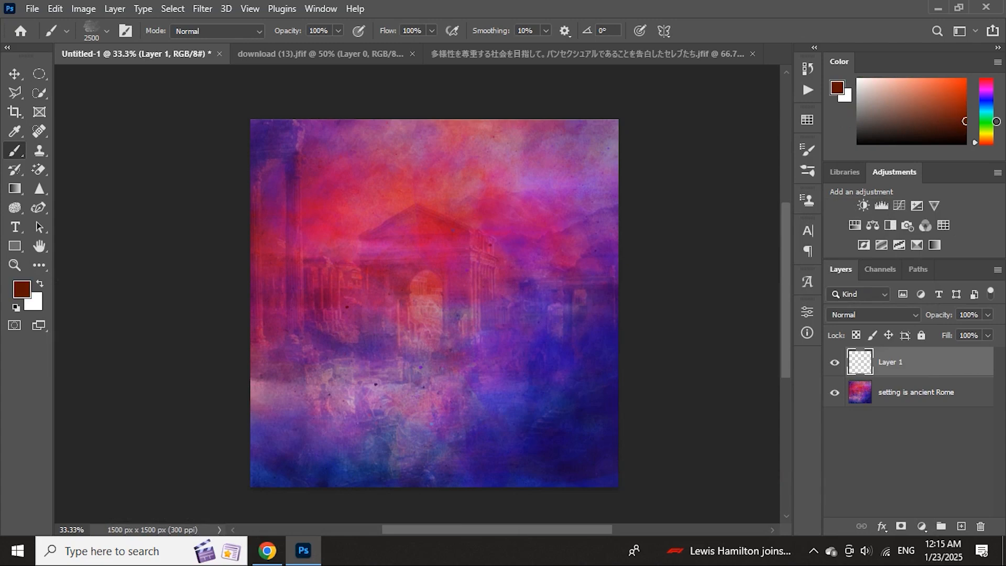
pyautogui.moveTo(996, 121); pyautogui.dragTo(995, 127)
pyautogui.press('[')
pyautogui.press('[')
pyautogui.press('[')
pyautogui.press('[')
pyautogui.press('[')
pyautogui.press('[')
pyautogui.press('[')
pyautogui.press('[')
pyautogui.press('[')
pyautogui.press('[')
pyautogui.press('[')
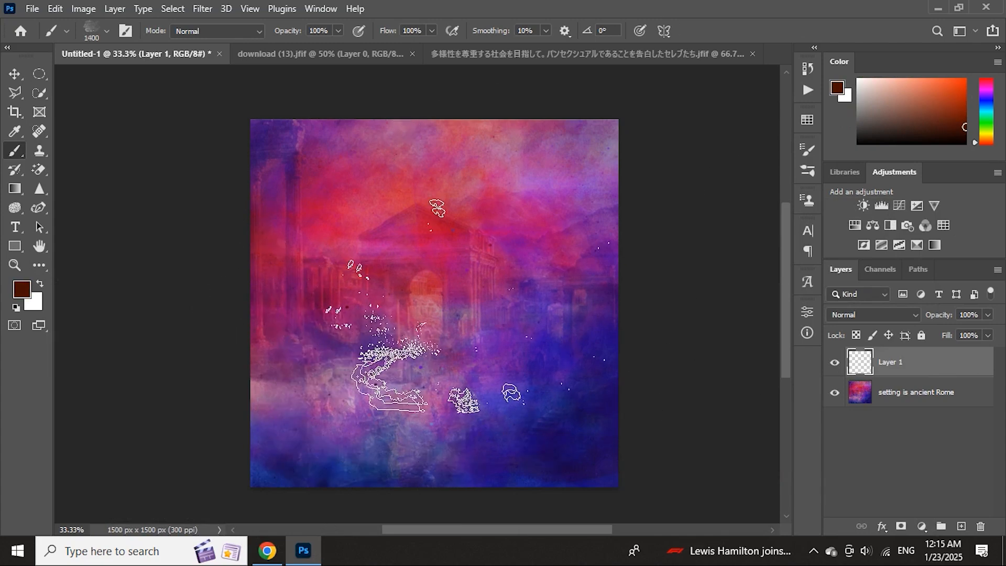
# Step: Stamp a dark red stain over the temple, undo it, and stamp it again slightly lower at 1200 px
pyautogui.moveTo(451, 320)
pyautogui.mouseDown()
pyautogui.moveTo(414, 325)
pyautogui.moveTo(430, 340)
pyautogui.mouseUp()
pyautogui.press('[')
pyautogui.press('[')
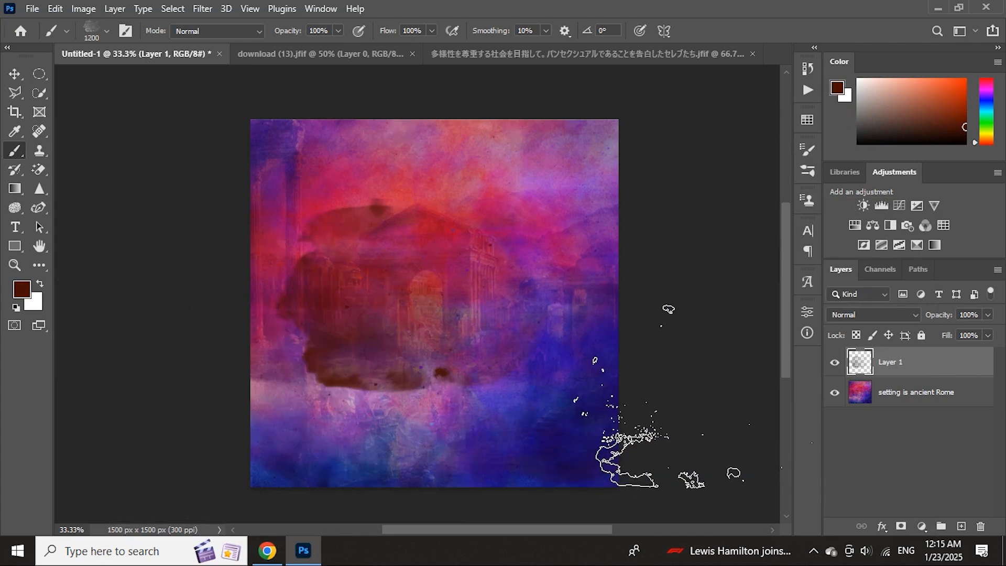
pyautogui.hotkey('ctrl', 'z')
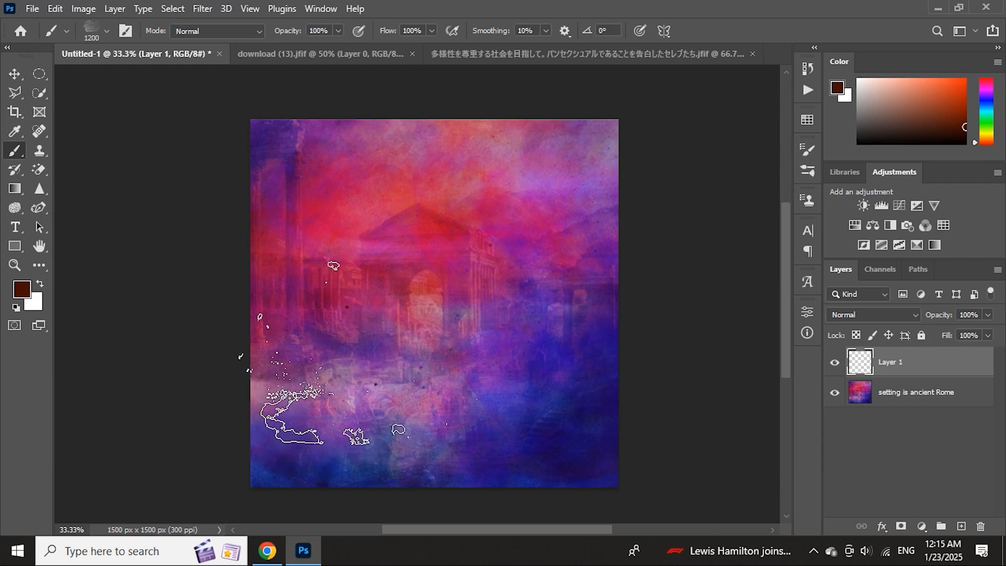
pyautogui.click(361, 357)
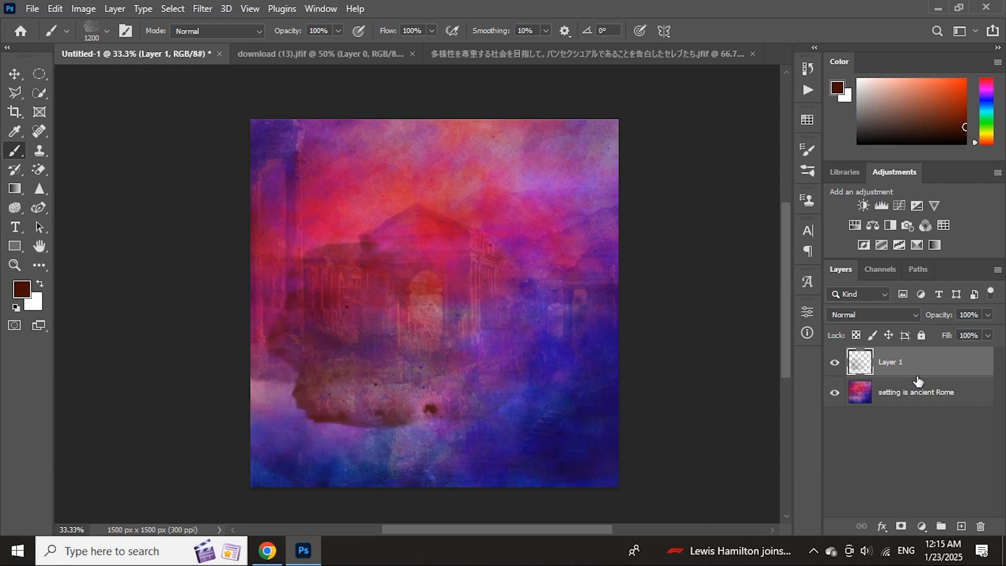
pyautogui.scroll(1, 573, 370)
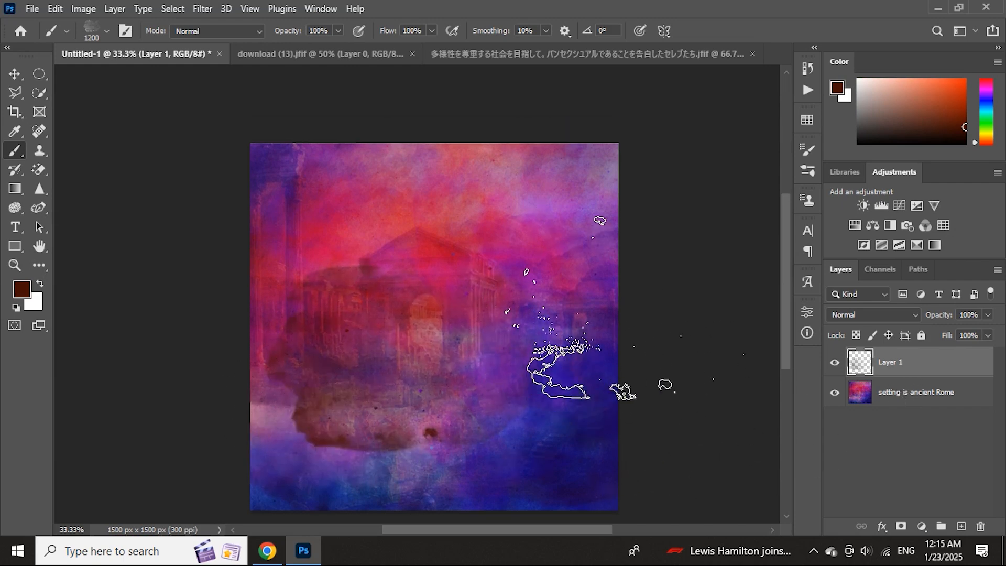
# Step: Duplicate the merged ancient Rome layer and apply a Gaussian Blur with a radius of 6.0 pixels to the copy
pyautogui.click(877, 392)
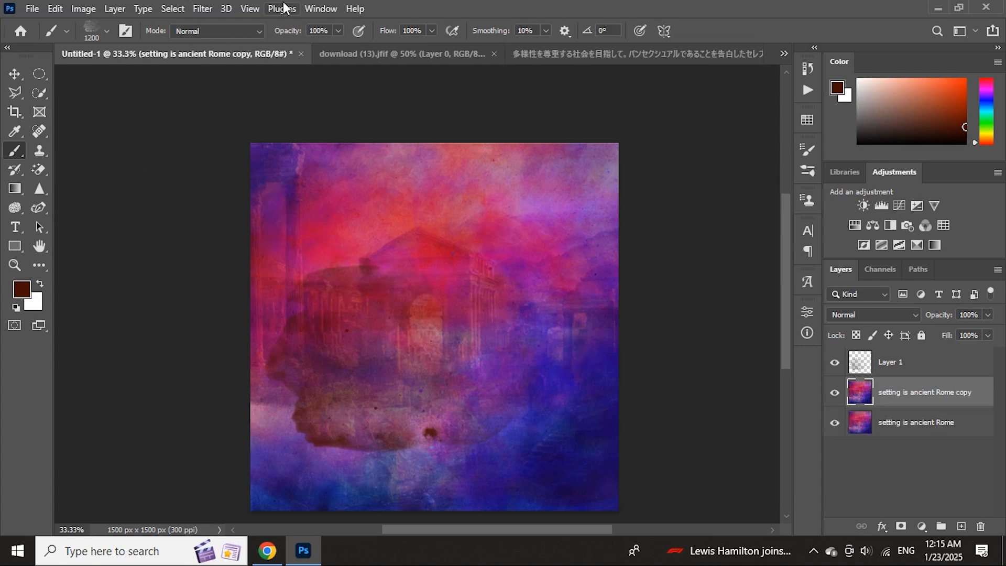
pyautogui.click(193, 11)
pyautogui.moveTo(247, 198)
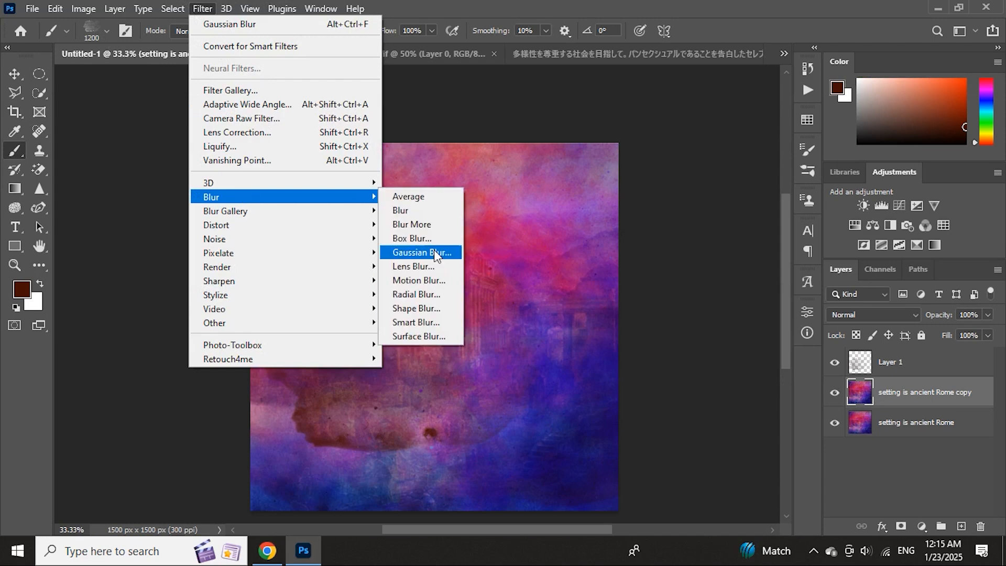
pyautogui.click(420, 252)
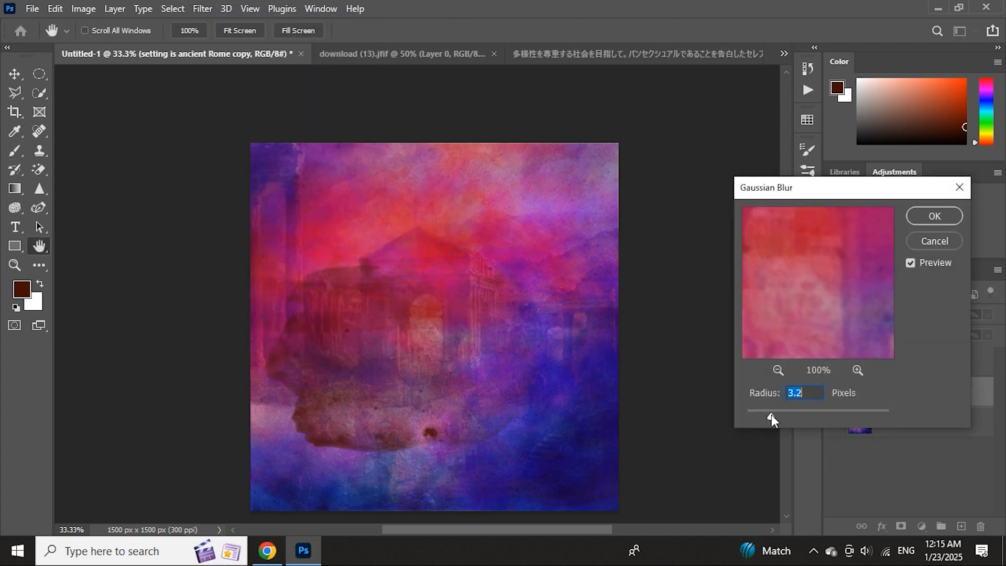
pyautogui.click(930, 219)
pyautogui.press('b')
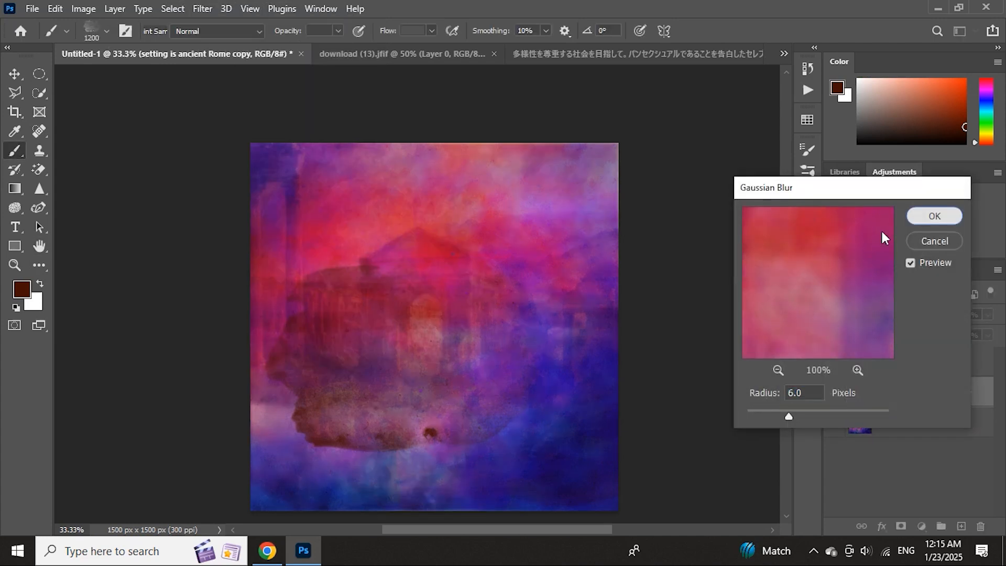
# Step: Enlarge the blurred ancient Rome copy proportionally to 108.93% and check the whole composition
pyautogui.hotkey('ctrl', 't')
pyautogui.moveTo(633, 276); pyautogui.dragTo(648, 276)
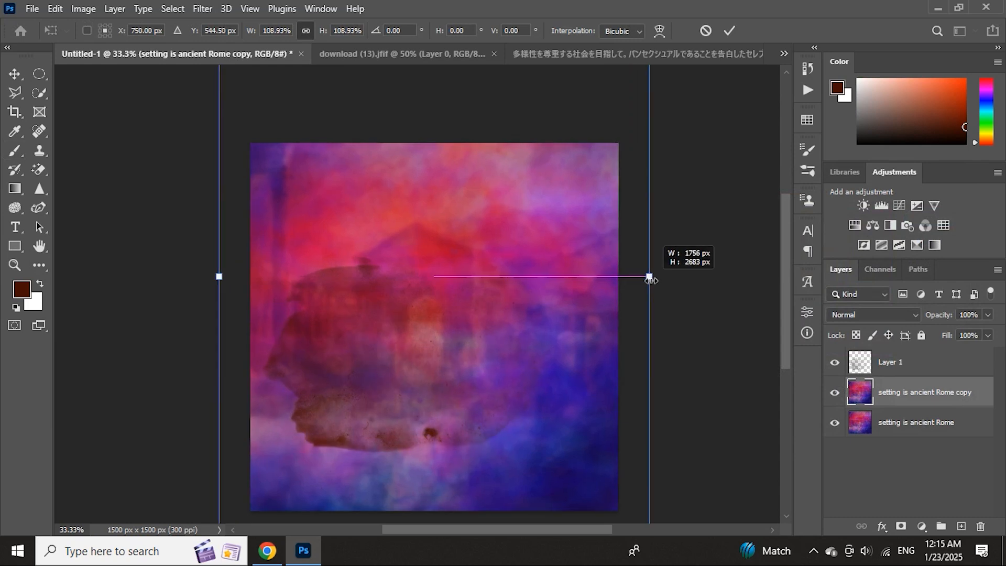
pyautogui.click(729, 31)
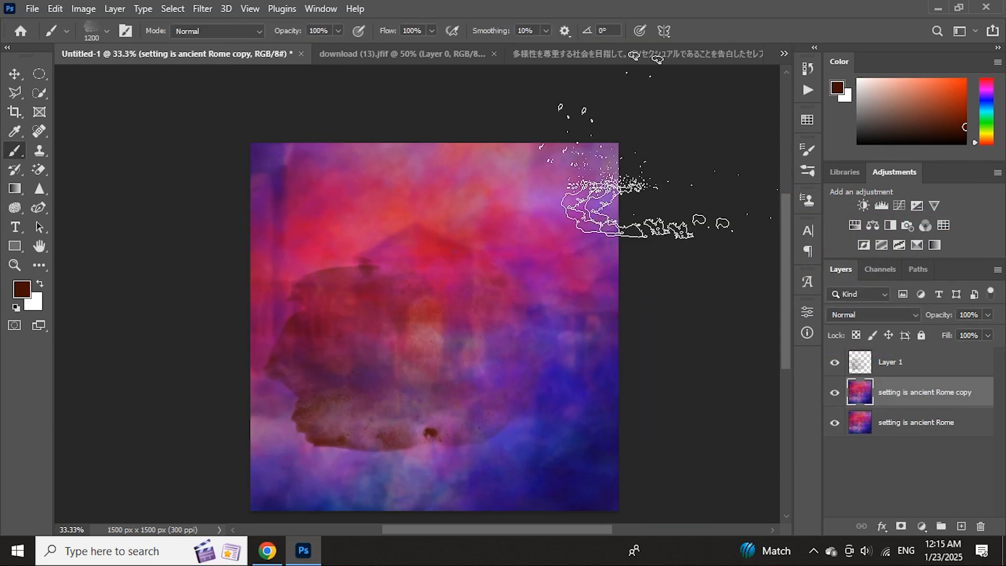
pyautogui.hotkey('ctrl', '-')
pyautogui.hotkey('ctrl', '-')
pyautogui.hotkey('ctrl', '+')
pyautogui.hotkey('ctrl', '+')
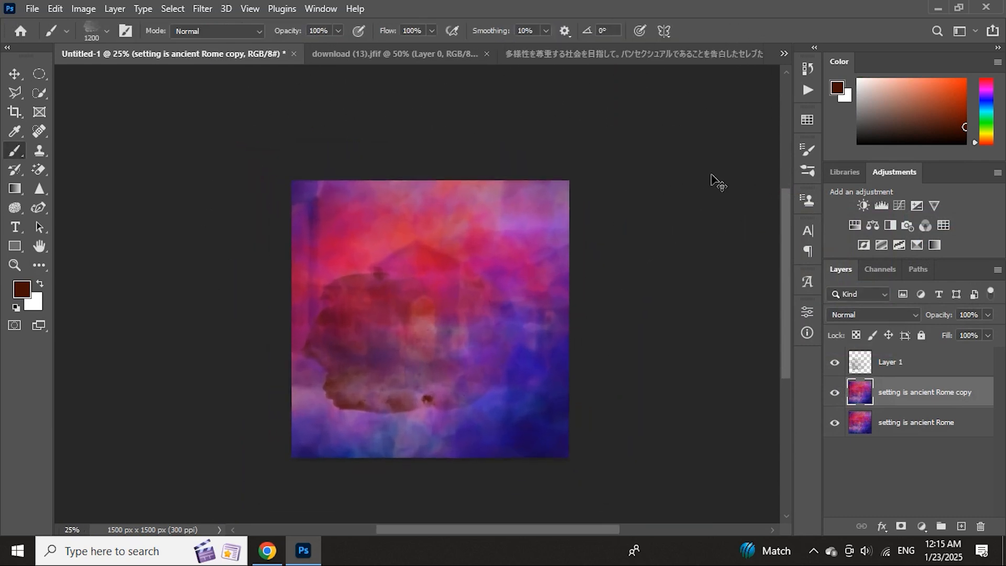
# Step: Delete the layer with the dark red stain and add a new empty layer above the blurred copy
pyautogui.click(892, 374)
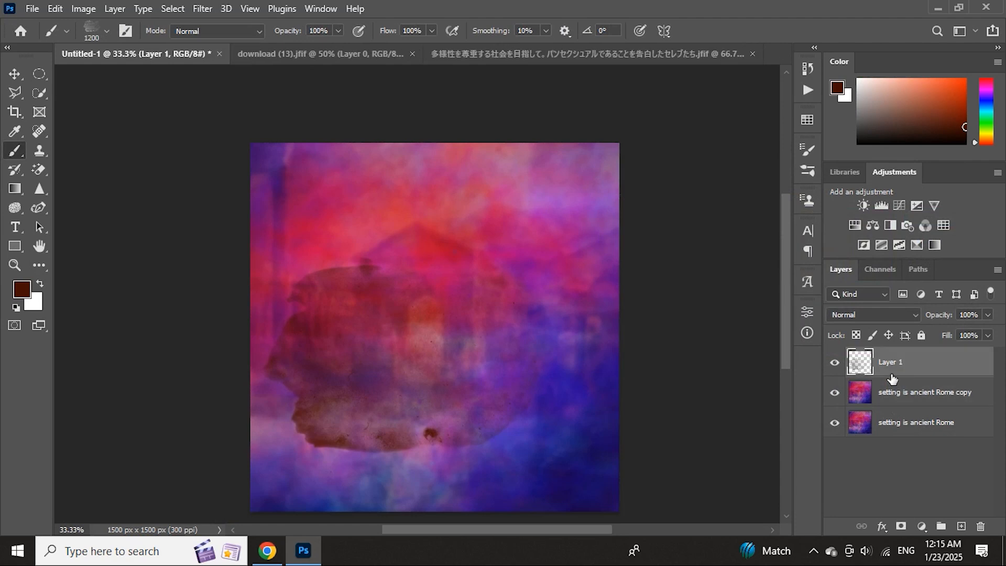
pyautogui.press('Delete')
pyautogui.click(961, 526)
# Step: Choose another 2500 px watercolor brush with white as foreground color, and set the new layer's blend mode to Overlay
pyautogui.rightClick(433, 297)
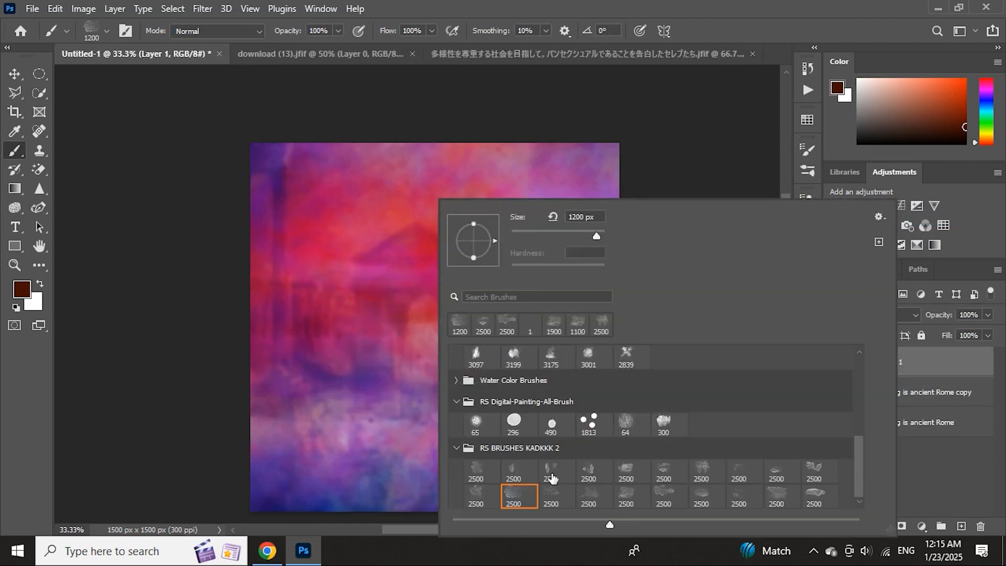
pyautogui.moveTo(878, 137); pyautogui.dragTo(846, 56)
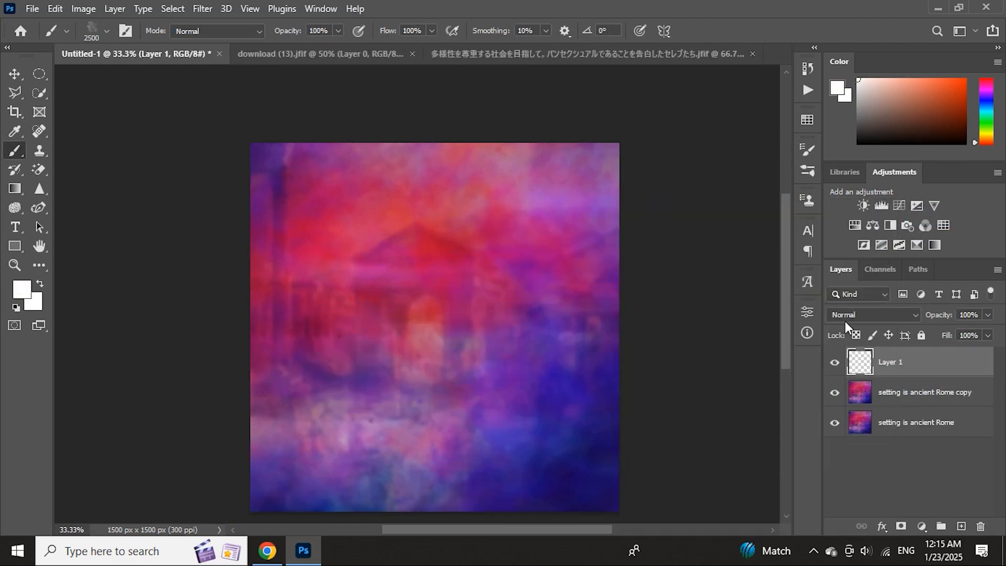
pyautogui.click(859, 314)
pyautogui.click(856, 349)
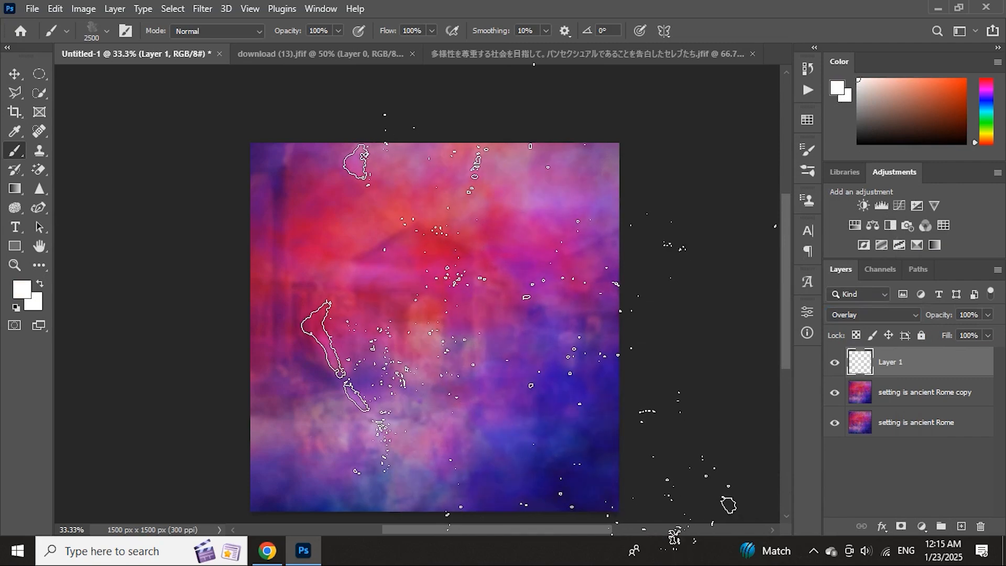
# Step: Set the foreground color to bright yellow and stamp the watercolor brush several times across the composition on the Overlay layer
pyautogui.moveTo(986, 139); pyautogui.dragTo(988, 135)
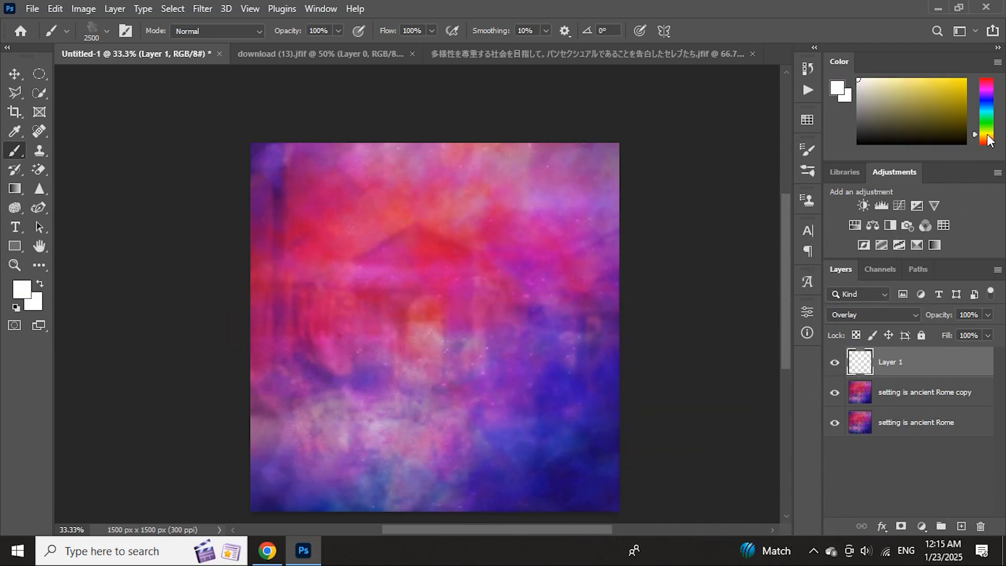
pyautogui.click(957, 80)
pyautogui.click(437, 309)
pyautogui.click(594, 343)
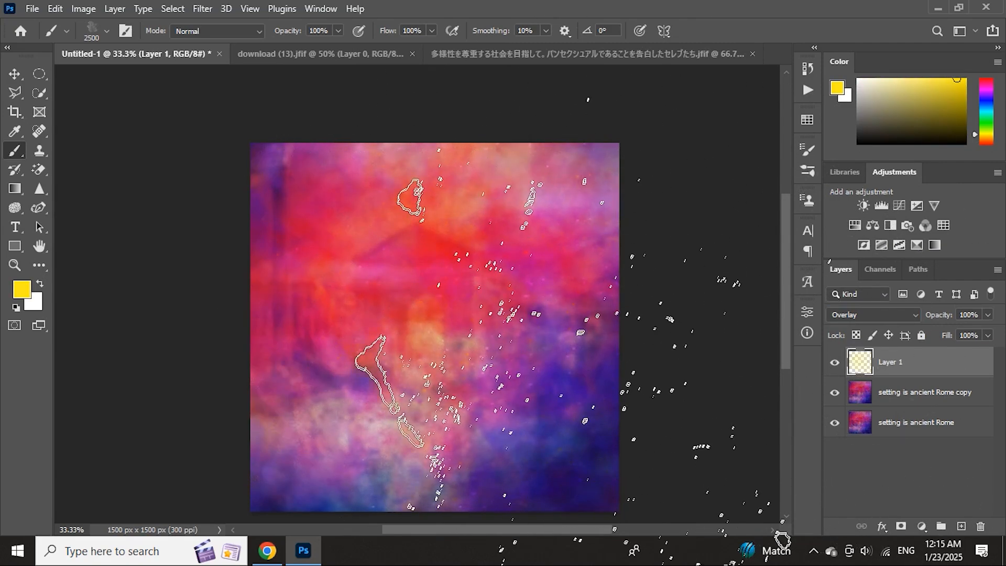
pyautogui.click(465, 310)
pyautogui.click(457, 367)
pyautogui.moveTo(786, 343); pyautogui.dragTo(787, 356)
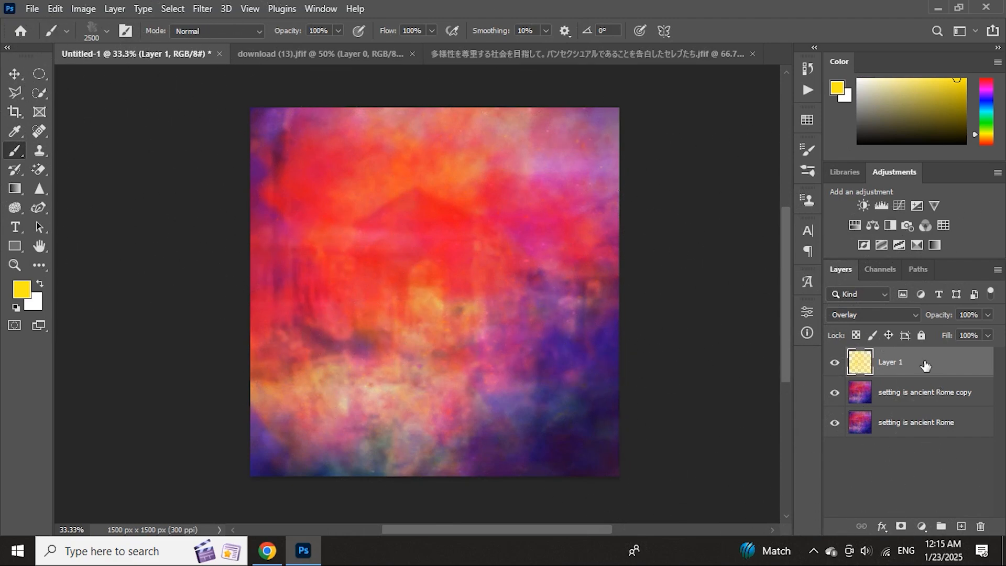
# Step: Hide all existing layers, then copy the download (13).jfif texture into Untitled-1 and enlarge it to cover the whole canvas
pyautogui.click(835, 421)
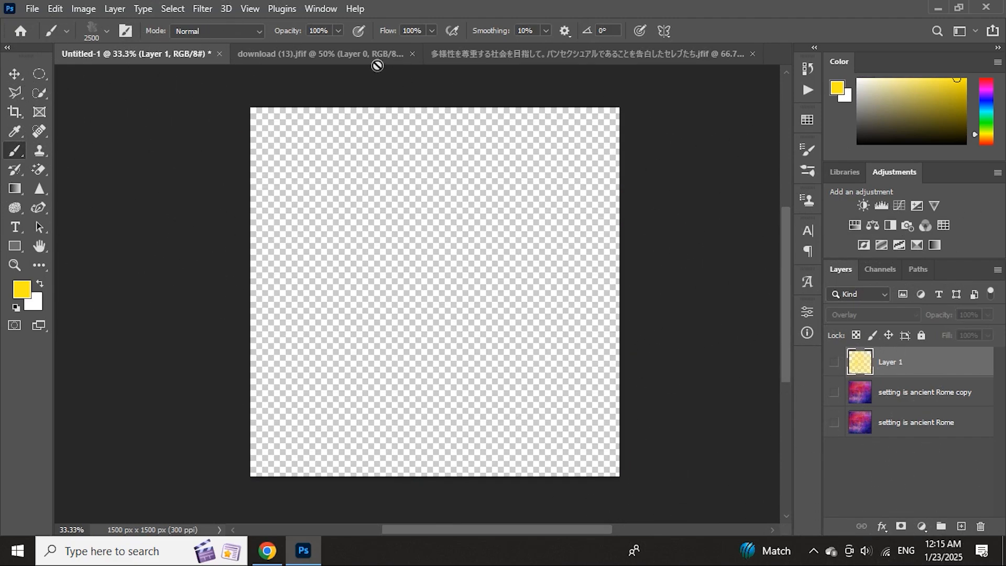
pyautogui.click(367, 54)
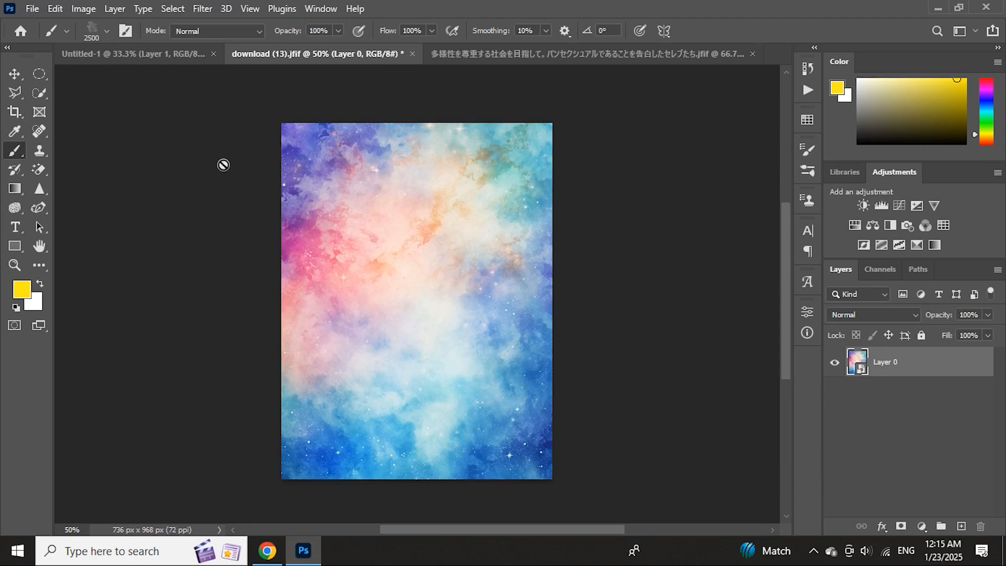
pyautogui.click(11, 74)
pyautogui.moveTo(342, 247); pyautogui.dragTo(178, 62)
pyautogui.moveTo(404, 271); pyautogui.dragTo(433, 305)
pyautogui.hotkey('ctrl', 't')
pyautogui.moveTo(525, 294); pyautogui.dragTo(584, 314)
pyautogui.click(730, 31)
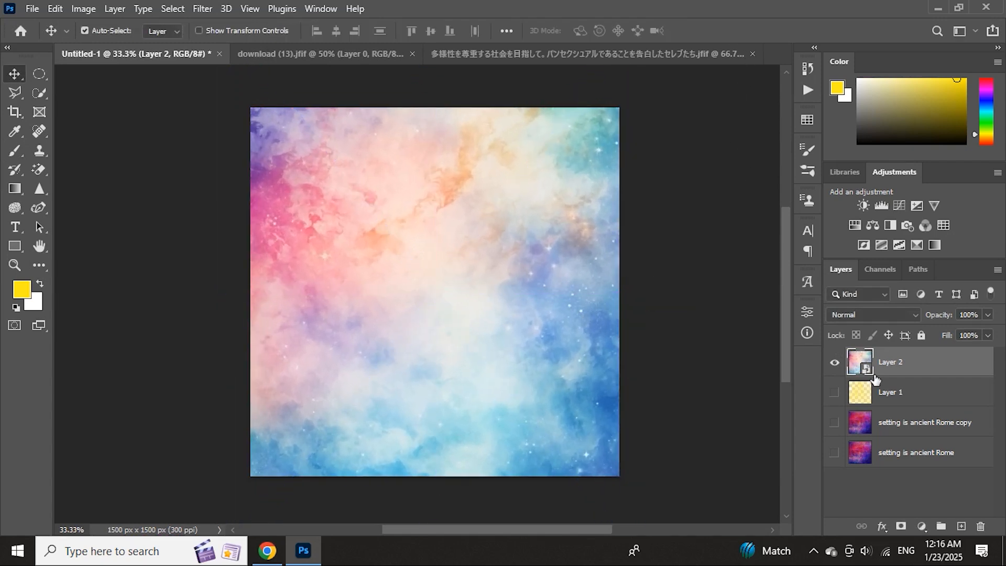
# Step: Add a white (ffffff) Solid Color fill layer directly beneath the new texture layer
pyautogui.click(909, 391)
pyautogui.click(921, 526)
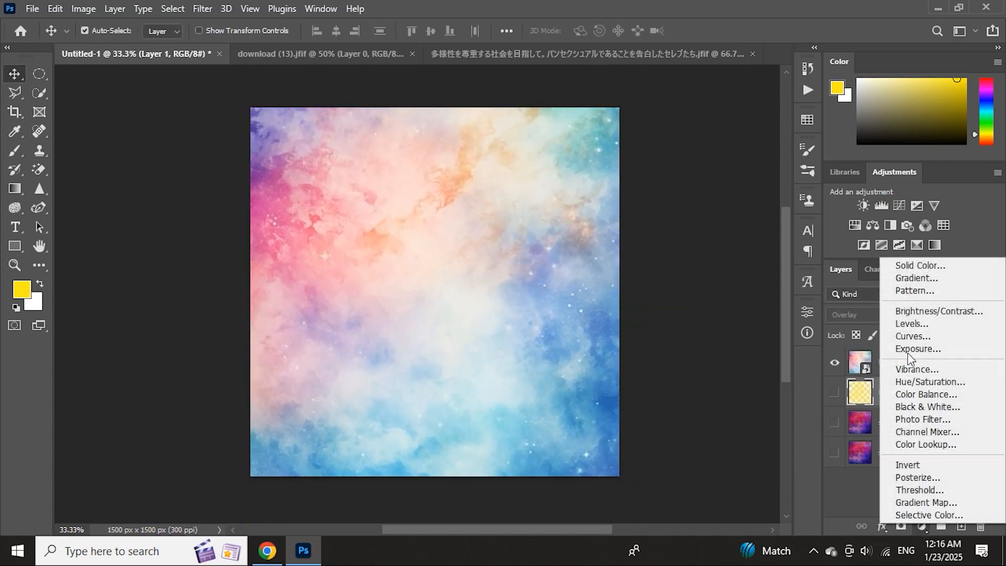
pyautogui.click(908, 266)
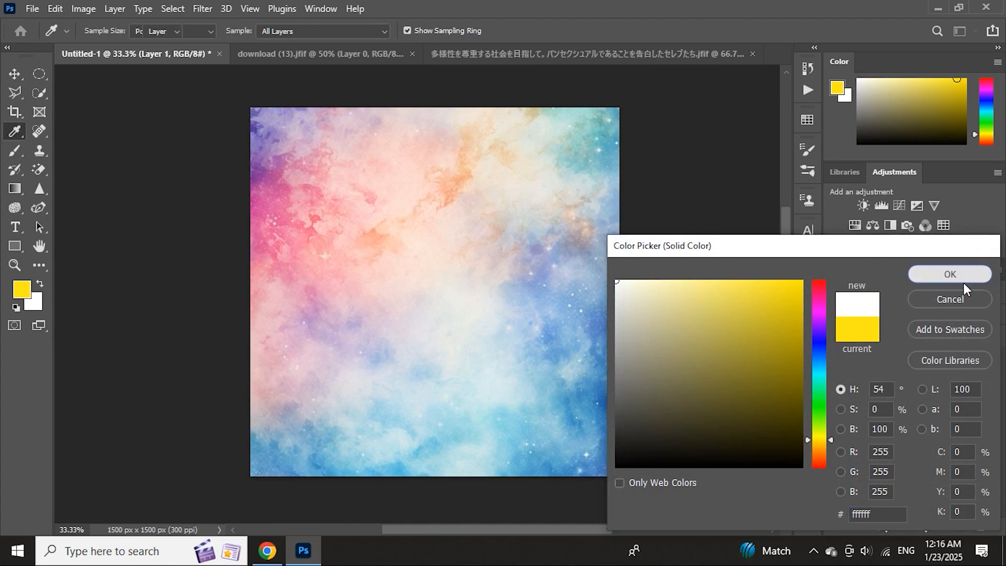
pyautogui.click(963, 280)
# Step: Apply a Gaussian Blur with a radius of 19.4 pixels to the pastel sky texture layer
pyautogui.click(858, 369)
pyautogui.click(202, 9)
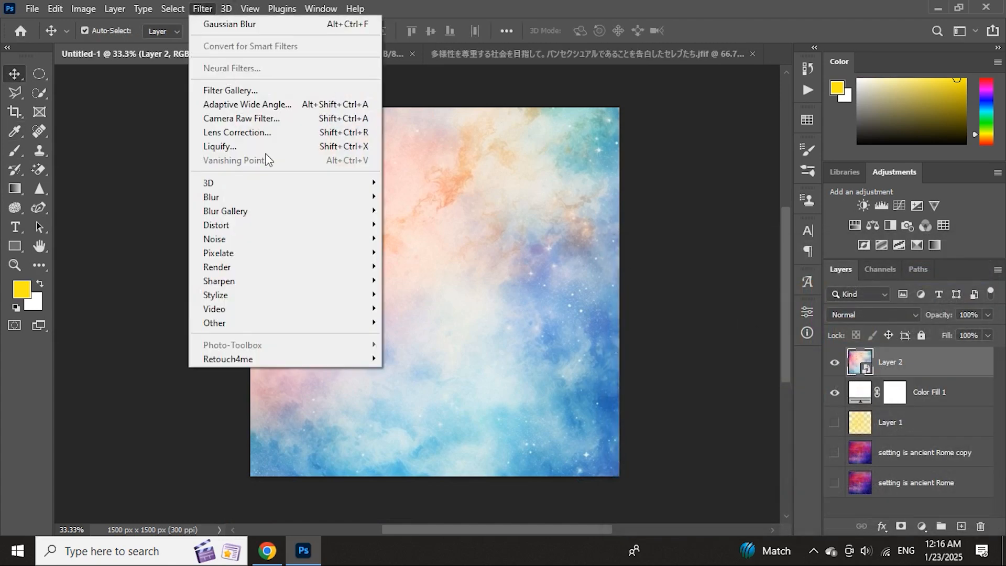
pyautogui.moveTo(227, 196)
pyautogui.click(419, 252)
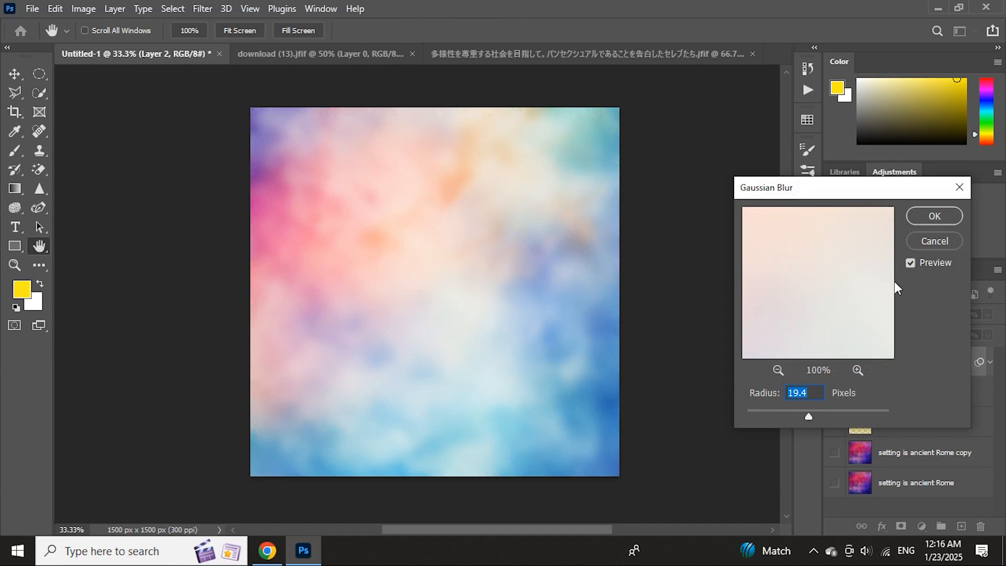
pyautogui.click(934, 217)
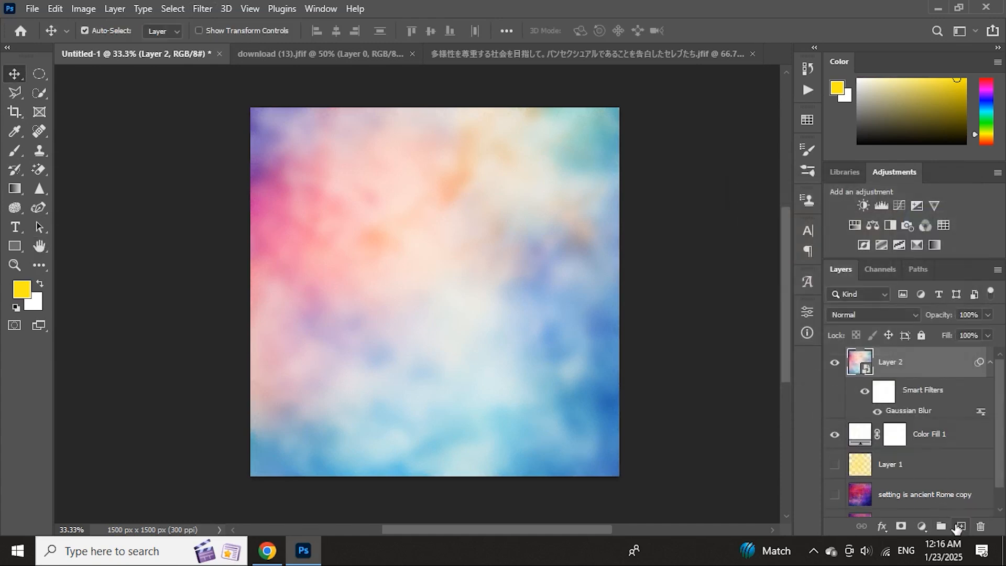
# Step: Add an empty layer above the blurred texture, choose another RS BRUSHES KADKKK 2 watercolor brush in dark gray, and reduce it to about 1600 px
pyautogui.click(958, 526)
pyautogui.click(14, 151)
pyautogui.rightClick(428, 200)
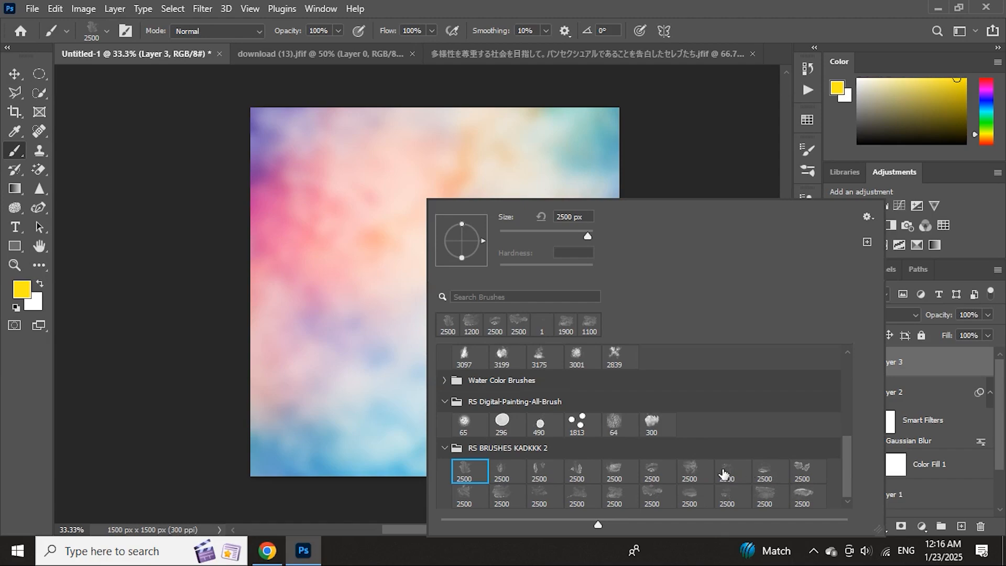
pyautogui.click(695, 474)
pyautogui.click(858, 130)
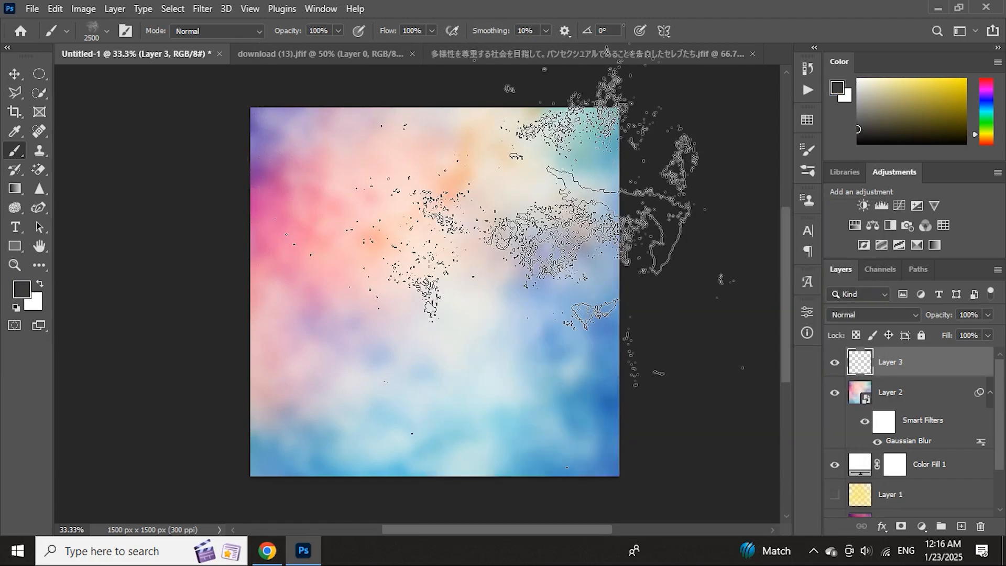
pyautogui.press('[')
pyautogui.press('[')
pyautogui.press('[')
pyautogui.press('[')
pyautogui.press('[')
pyautogui.press('[')
pyautogui.press('[')
pyautogui.press('[')
pyautogui.press('[')
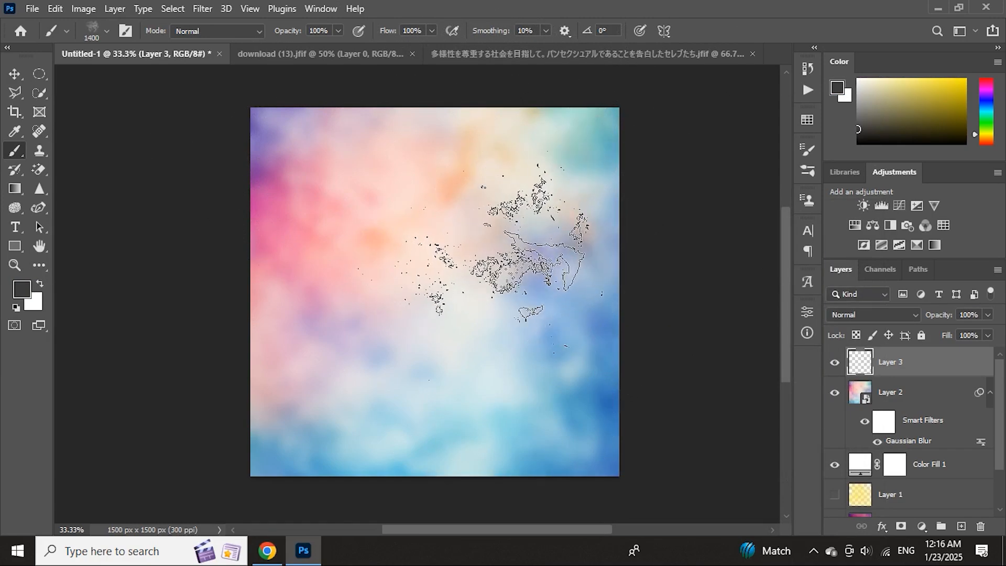
# Step: Undo a dark gray trial stamp, switch the foreground color to white, and stamp the brush over the center and lower part of the canvas
pyautogui.click(485, 275)
pyautogui.hotkey('ctrl', 'z')
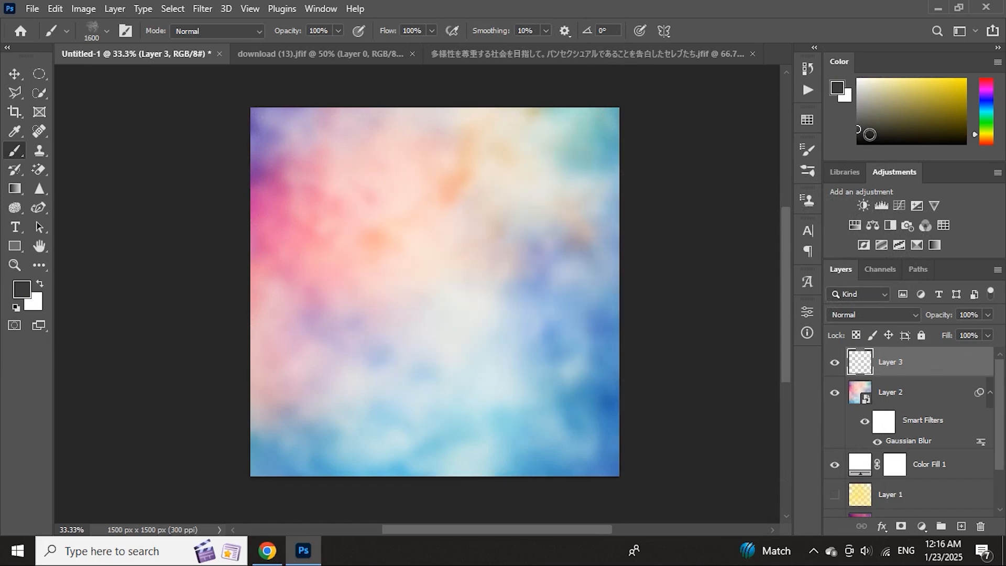
pyautogui.moveTo(863, 90); pyautogui.dragTo(856, 78)
pyautogui.click(485, 273)
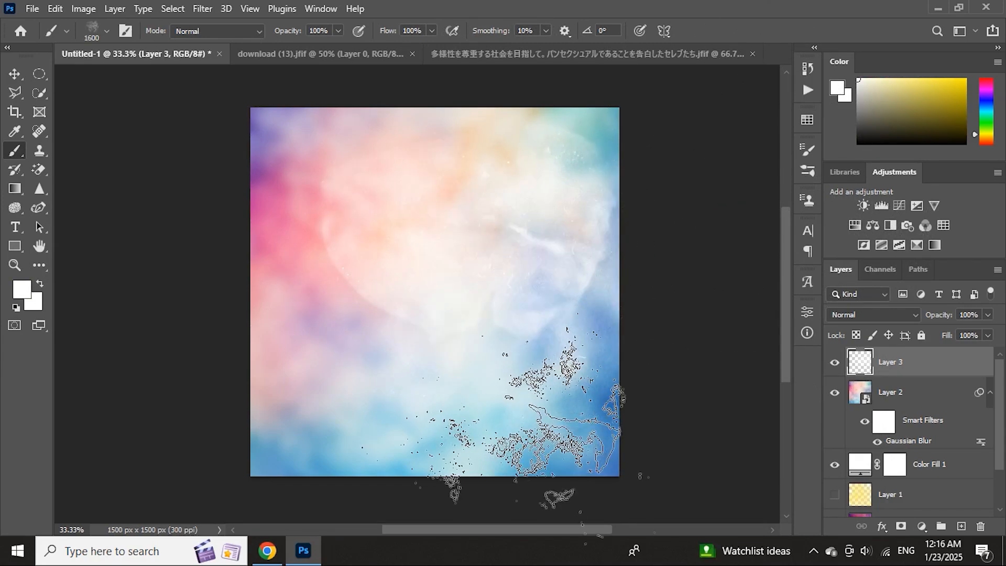
pyautogui.click(361, 377)
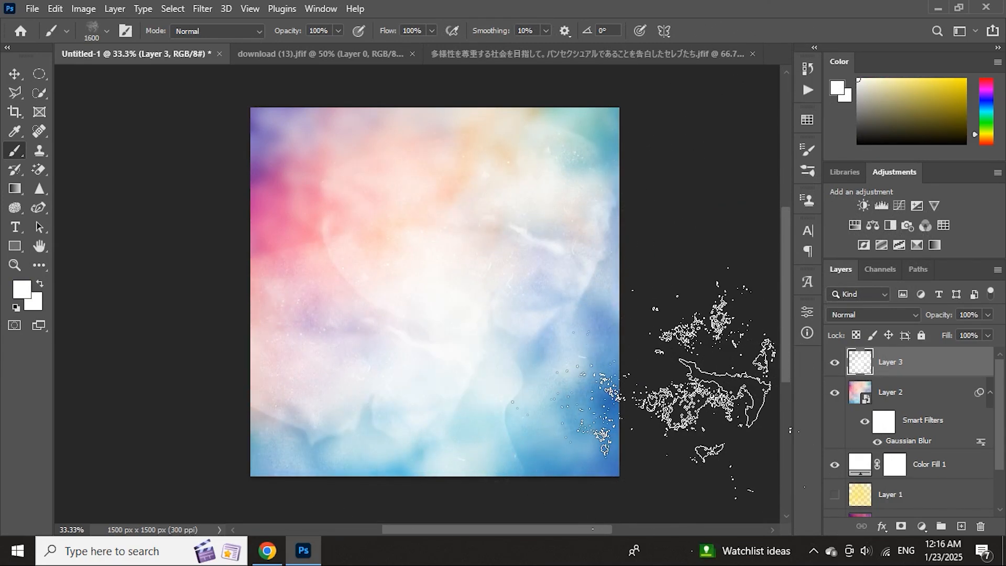
# Step: Compare the composition with and without the white brush layer by toggling its visibility
pyautogui.hotkey('ctrl', '+')
pyautogui.hotkey('ctrl', '-')
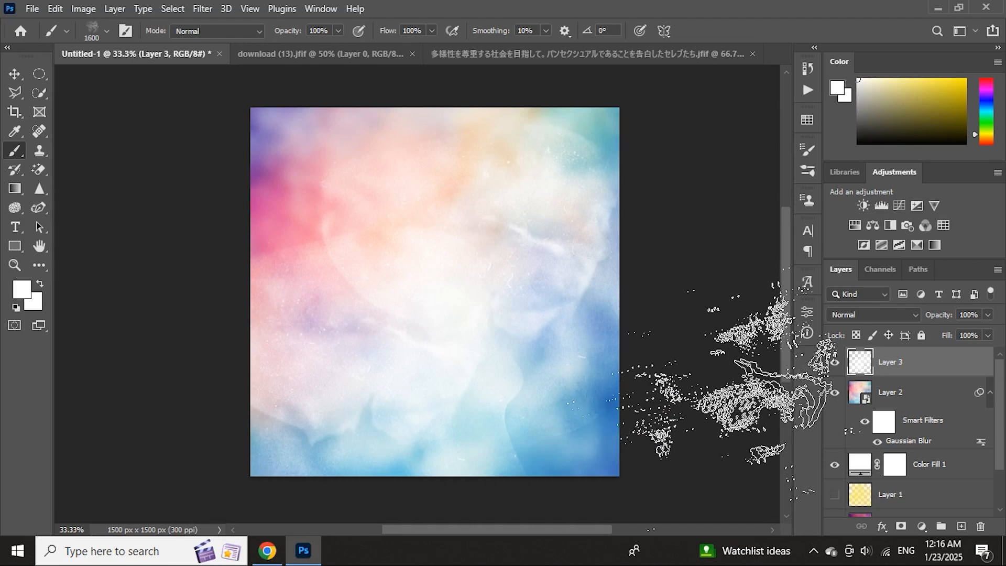
pyautogui.click(841, 358)
pyautogui.click(841, 358)
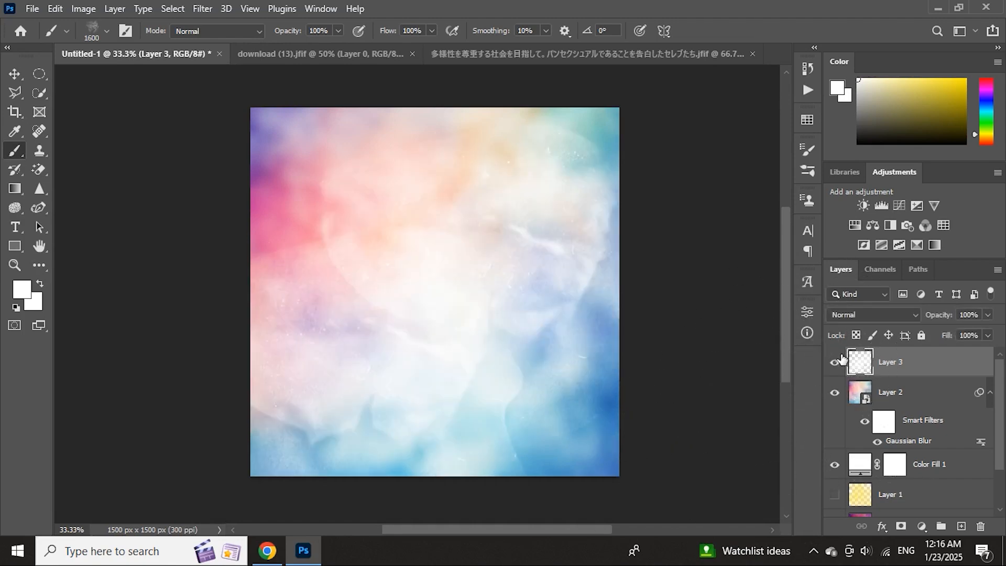
pyautogui.click(840, 358)
pyautogui.click(840, 359)
pyautogui.click(841, 358)
pyautogui.hotkey('ctrl', '-')
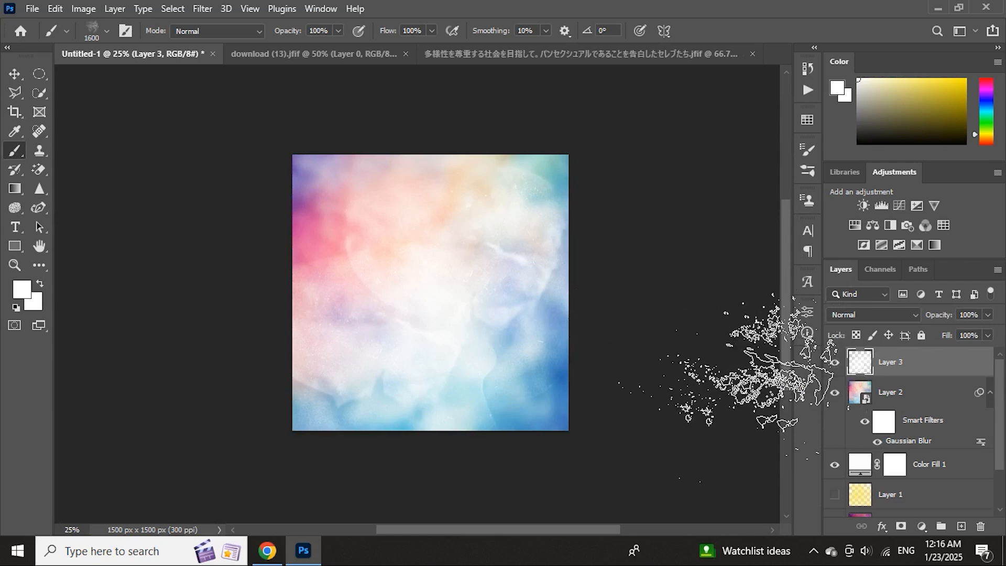
# Step: Choose another 2500 px brush from RS BRUSHES KADKKK 2 and compare the composition once more without the white stamps
pyautogui.rightClick(457, 333)
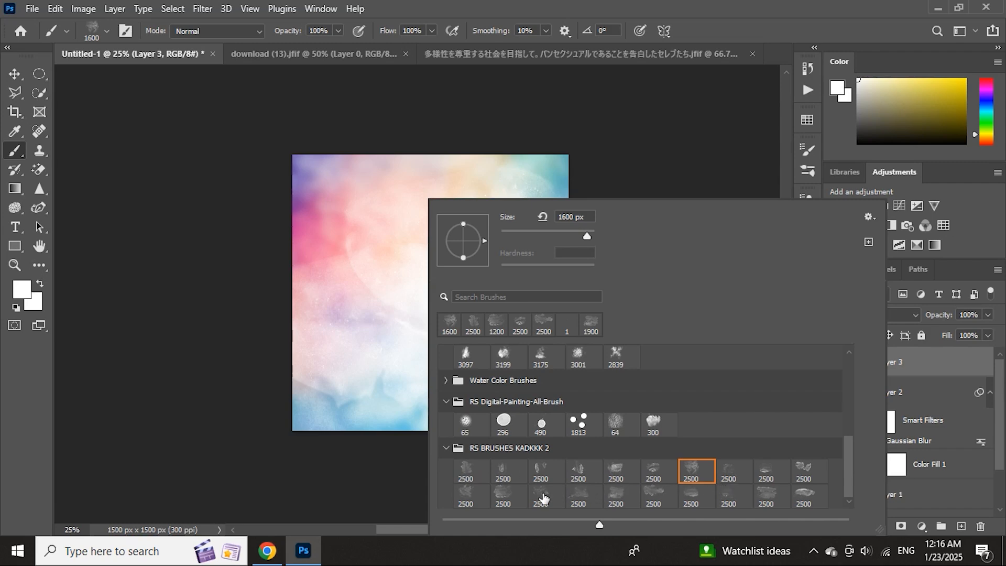
pyautogui.click(470, 495)
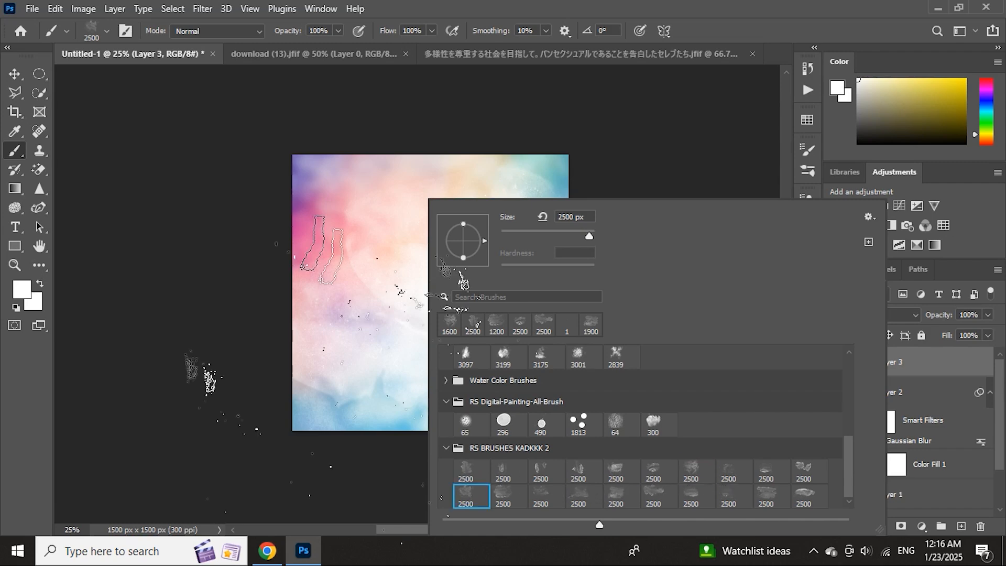
pyautogui.click(898, 368)
pyautogui.click(833, 365)
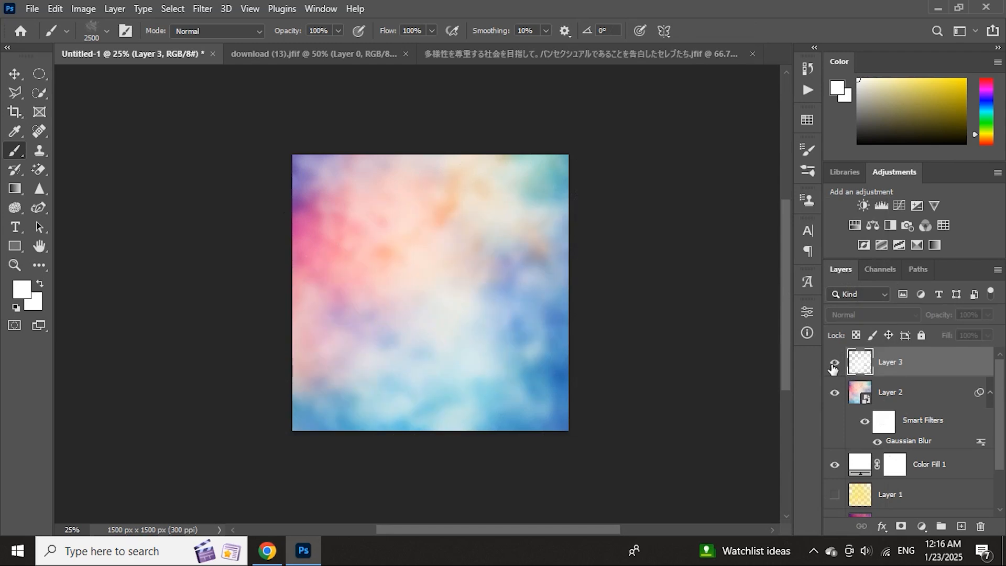
pyautogui.click(834, 365)
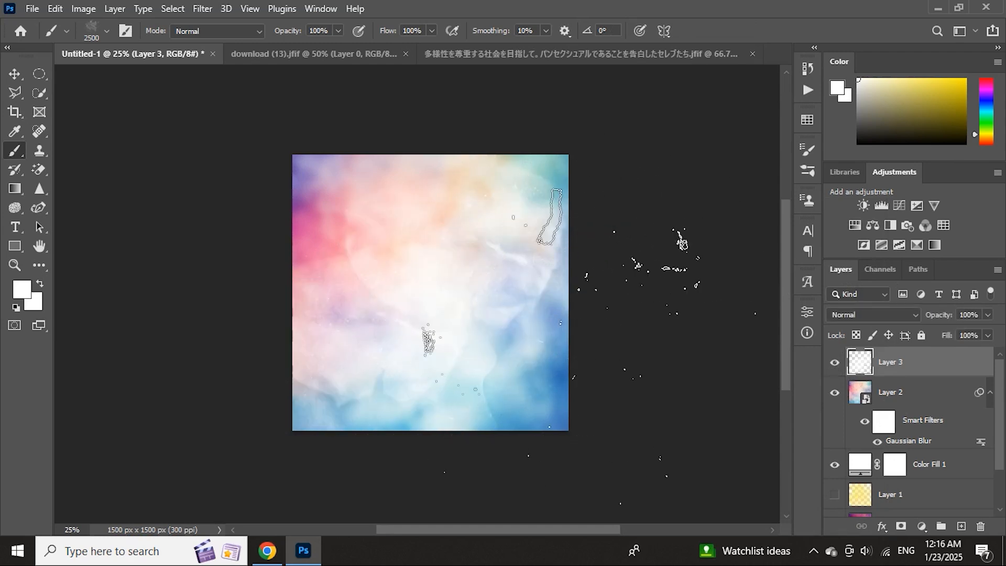
pyautogui.hotkey('ctrl', '+')
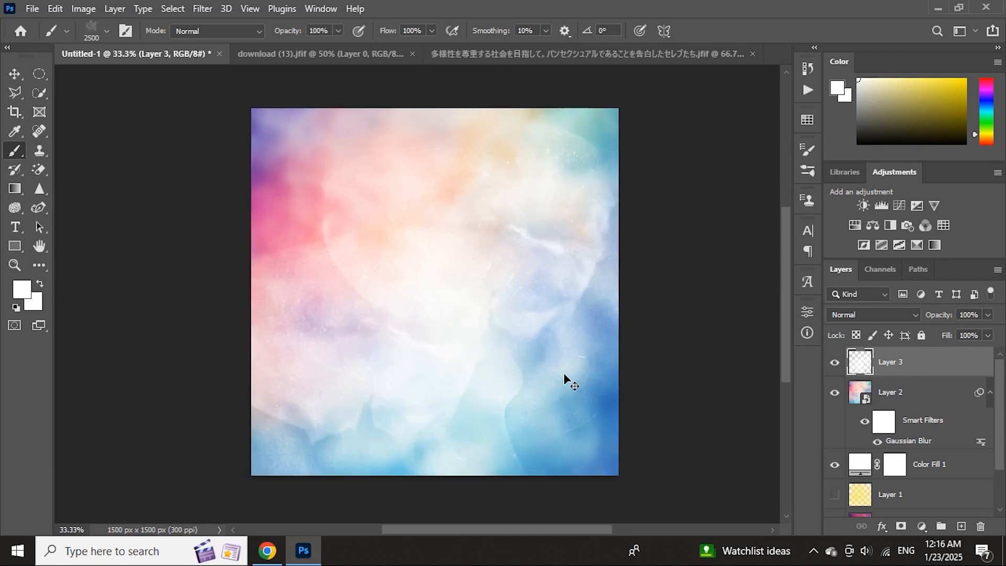
pyautogui.hotkey('ctrl', '-')
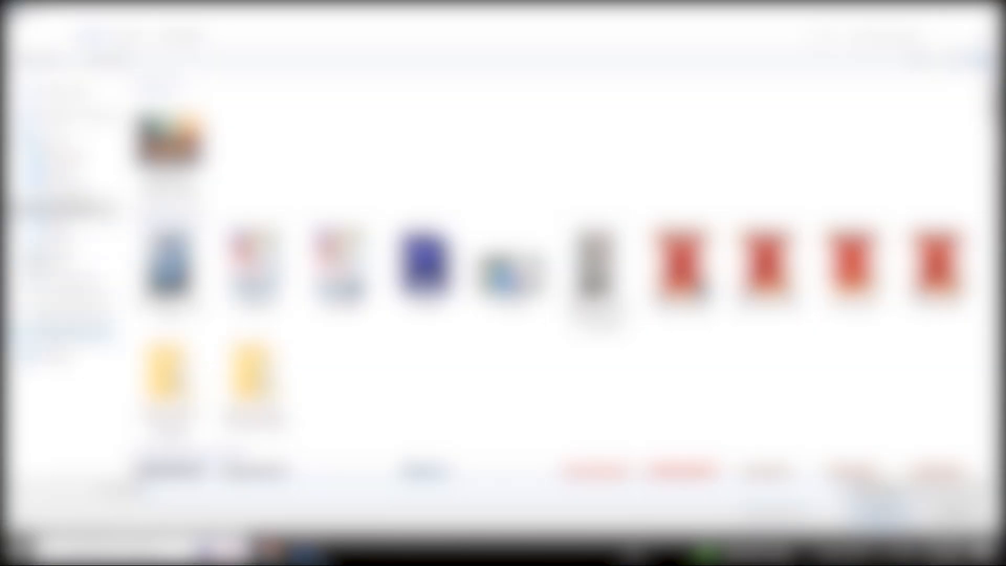
# Step: Browse the project folders and open the file badyyy girl psd.psd
pyautogui.click(246, 118)
pyautogui.doubleClick(248, 118)
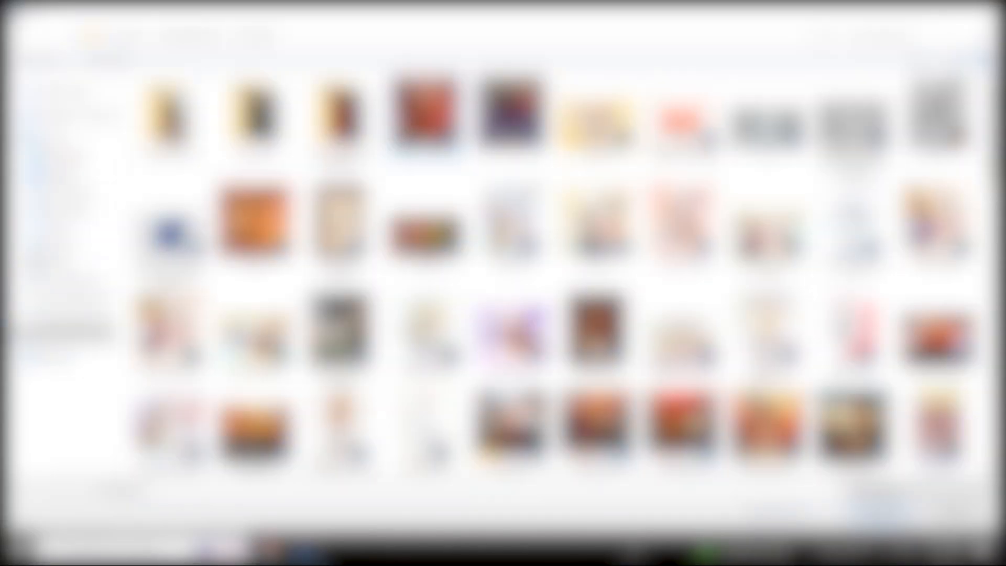
pyautogui.doubleClick(258, 118)
pyautogui.doubleClick(329, 116)
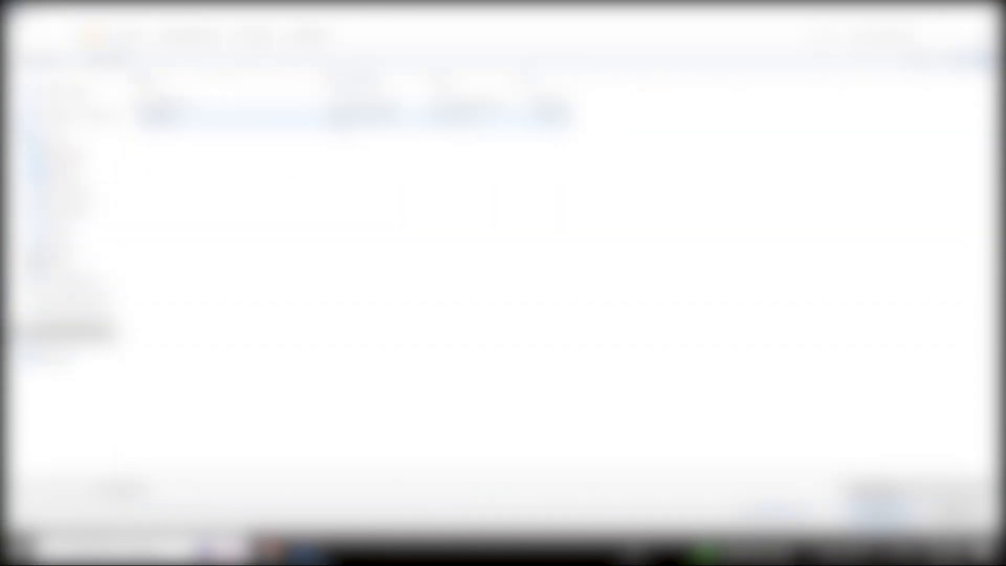
pyautogui.click(18, 35)
pyautogui.doubleClick(408, 118)
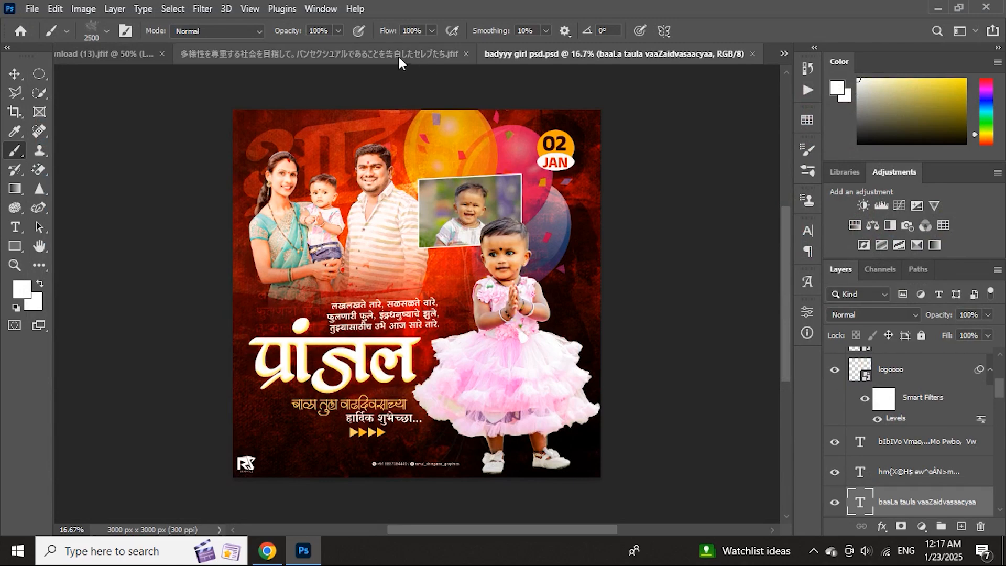
# Step: Close the rainbow watercolor document and the download (13).jfif document without saving changes
pyautogui.click(401, 53)
pyautogui.click(653, 53)
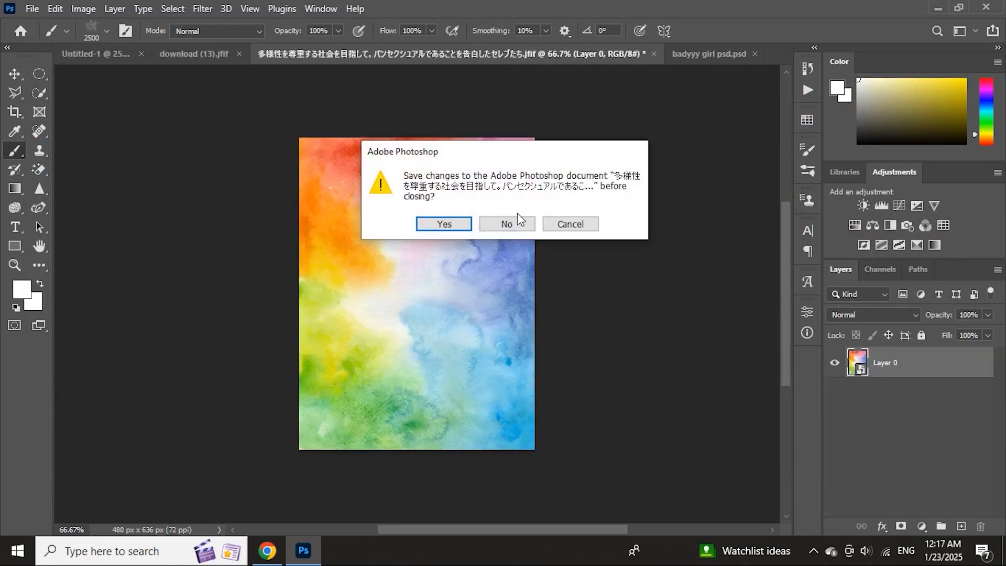
pyautogui.click(507, 224)
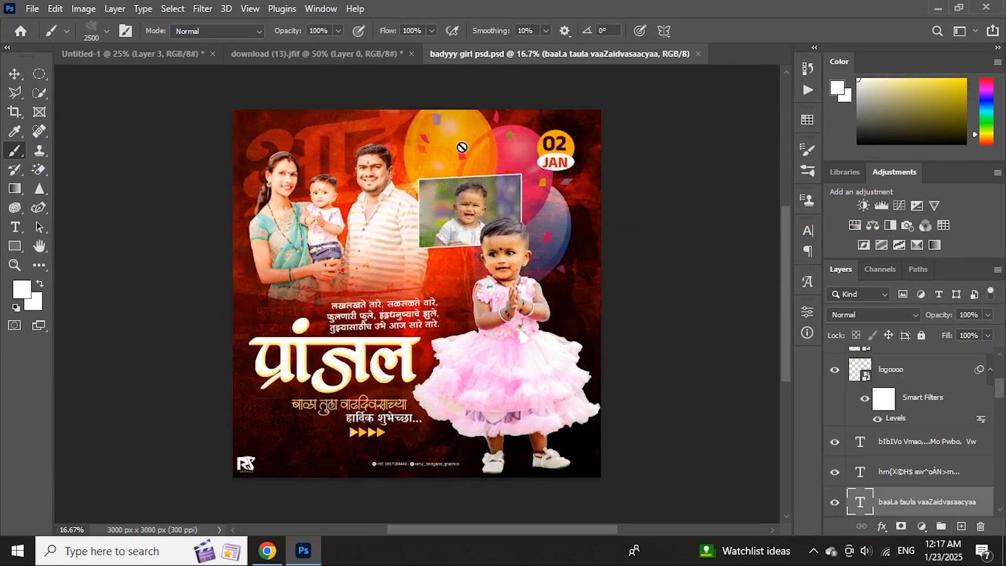
pyautogui.click(401, 55)
pyautogui.click(411, 55)
pyautogui.click(490, 219)
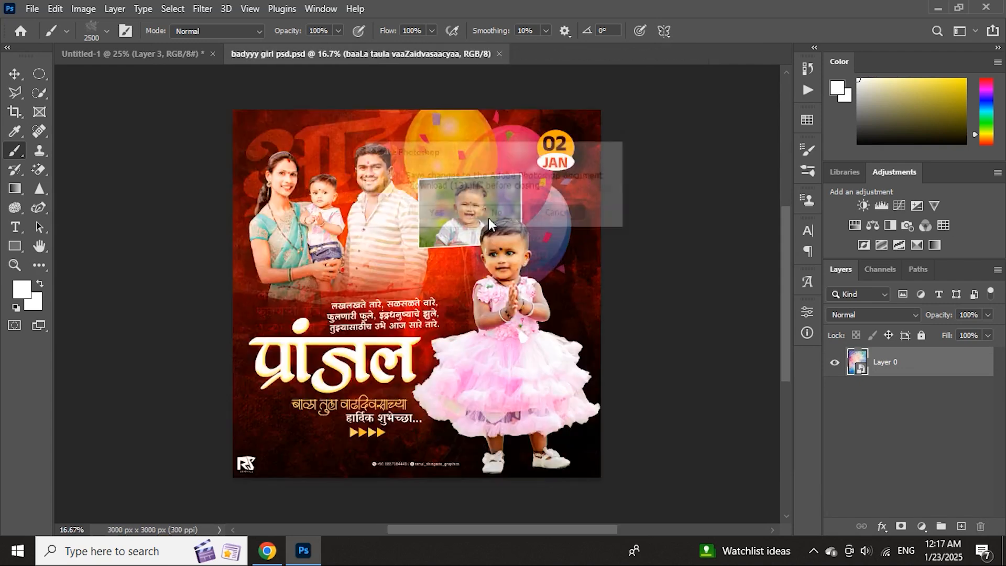
# Step: Copy the cut-out girl in the pink dress from badyyy girl psd.psd into the Untitled-1 document
pyautogui.click(15, 74)
pyautogui.scroll(1, 396, 317)
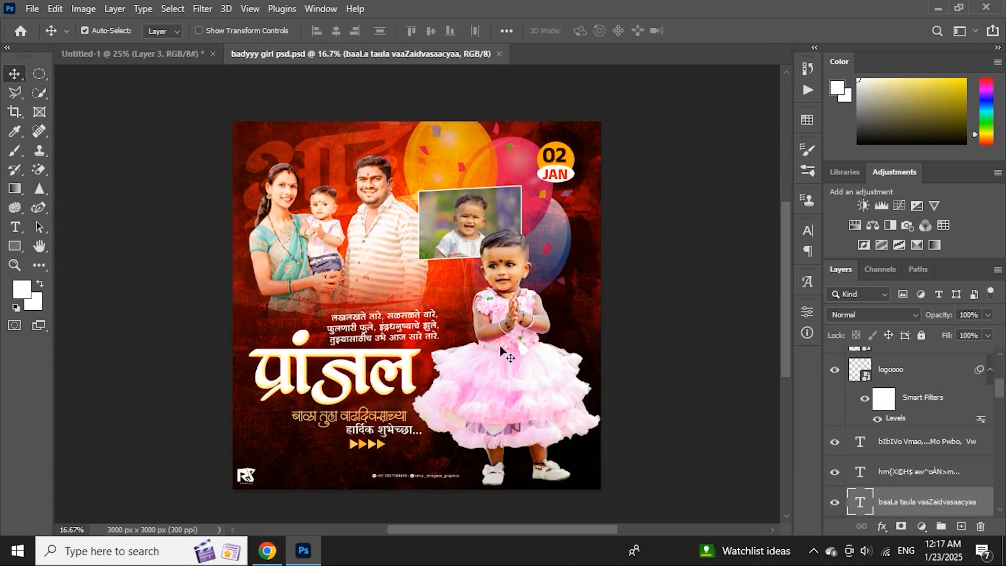
pyautogui.moveTo(506, 356); pyautogui.dragTo(459, 332)
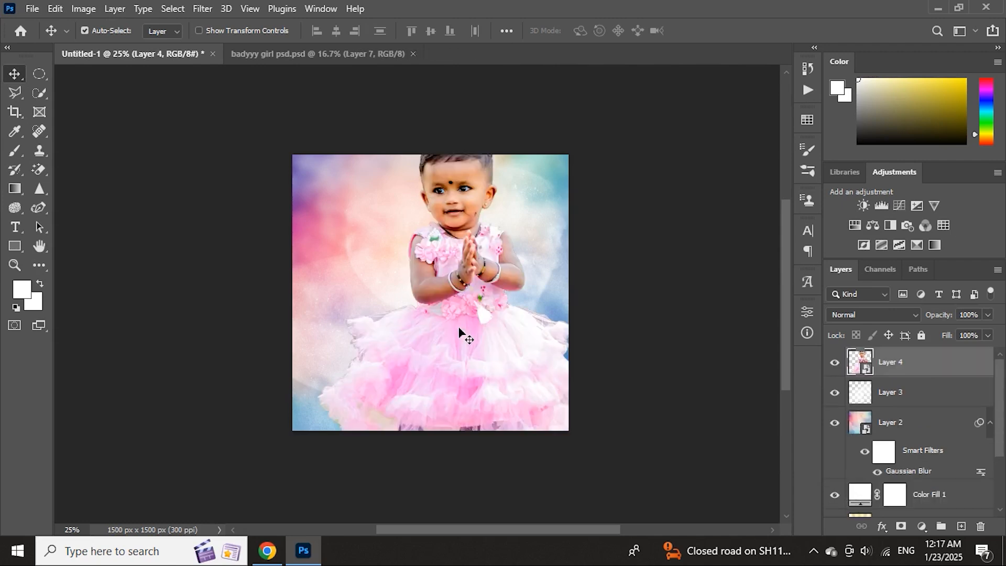
# Step: Scale the girl to 38.48% and place her on the right side of the watercolor canvas
pyautogui.press('ctrl')
pyautogui.hotkey('ctrl', 't')
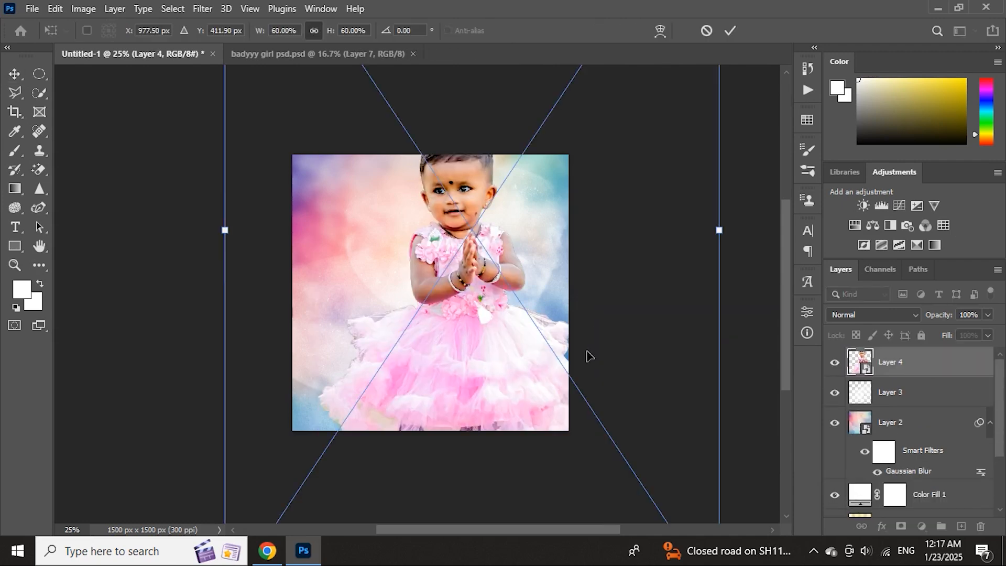
pyautogui.moveTo(719, 229); pyautogui.dragTo(541, 246)
pyautogui.moveTo(487, 277); pyautogui.dragTo(589, 323)
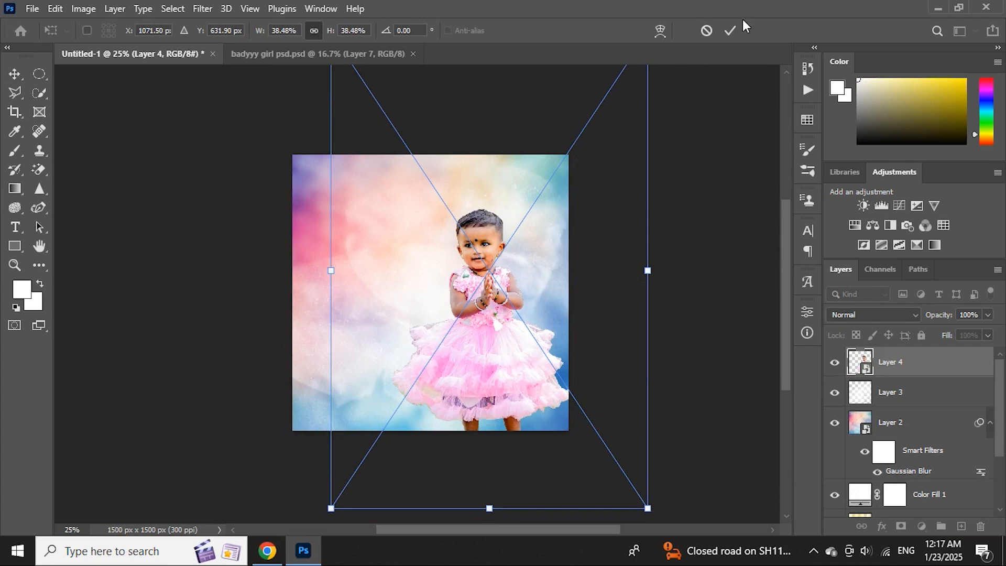
pyautogui.click(730, 30)
pyautogui.moveTo(468, 298); pyautogui.dragTo(464, 293)
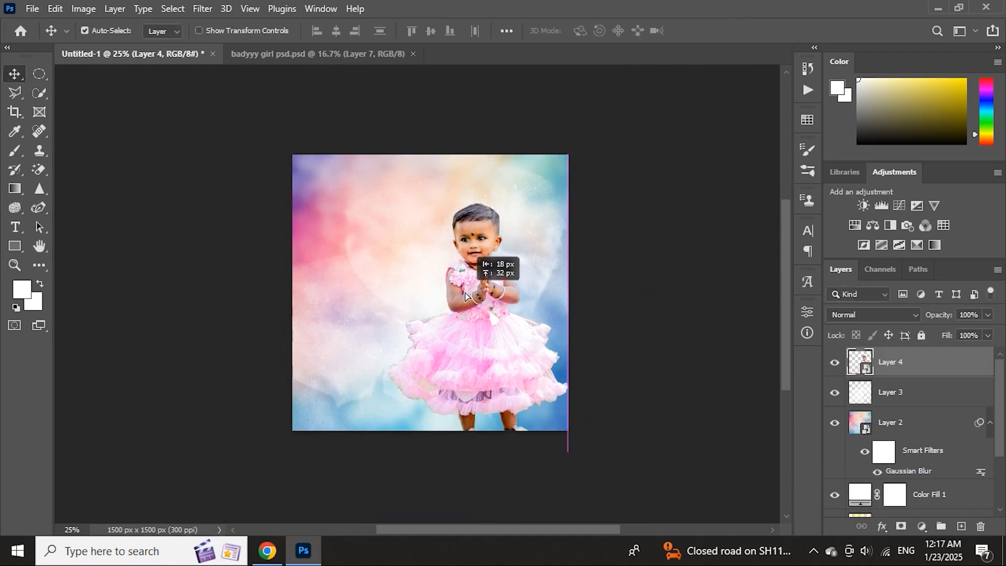
# Step: Copy the framed baby photo, layers 0N4A0606a and Rectangle 1, from badyyy girl psd.psd into Untitled-1
pyautogui.click(296, 55)
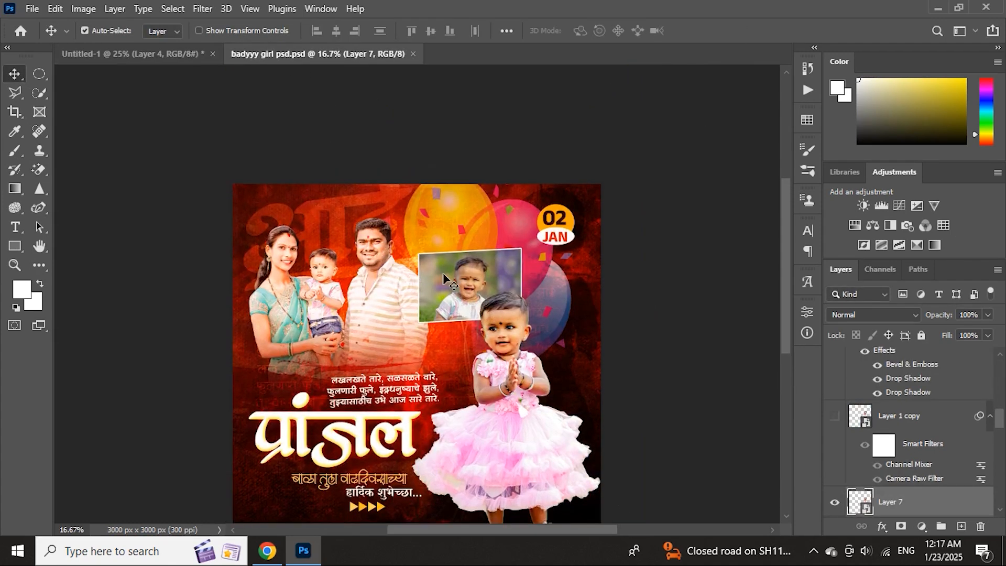
pyautogui.click(442, 273)
pyautogui.scroll(-1, 900, 486)
pyautogui.keyDown('shift'); pyautogui.click(893, 501); pyautogui.keyUp('shift')
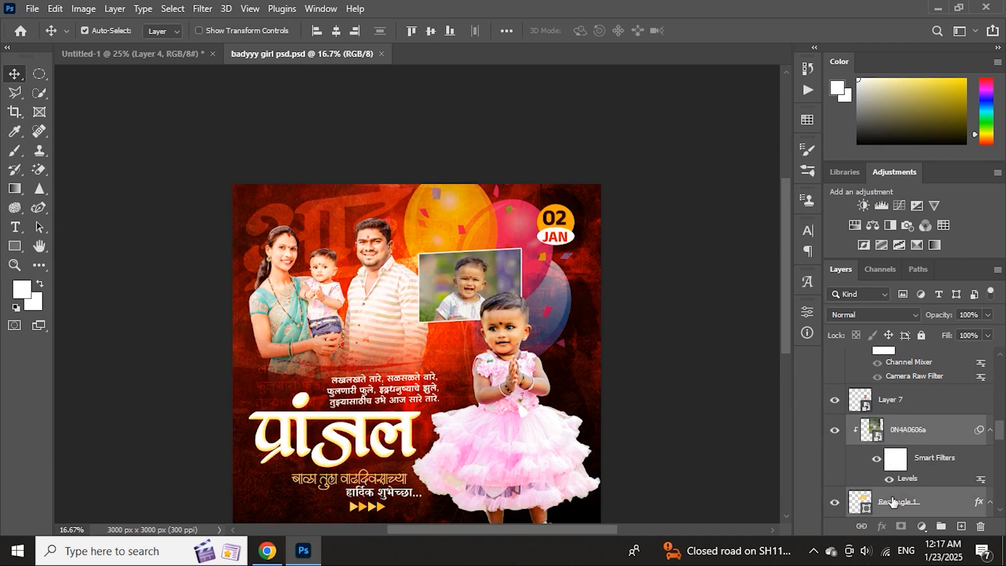
pyautogui.moveTo(474, 313); pyautogui.dragTo(387, 238)
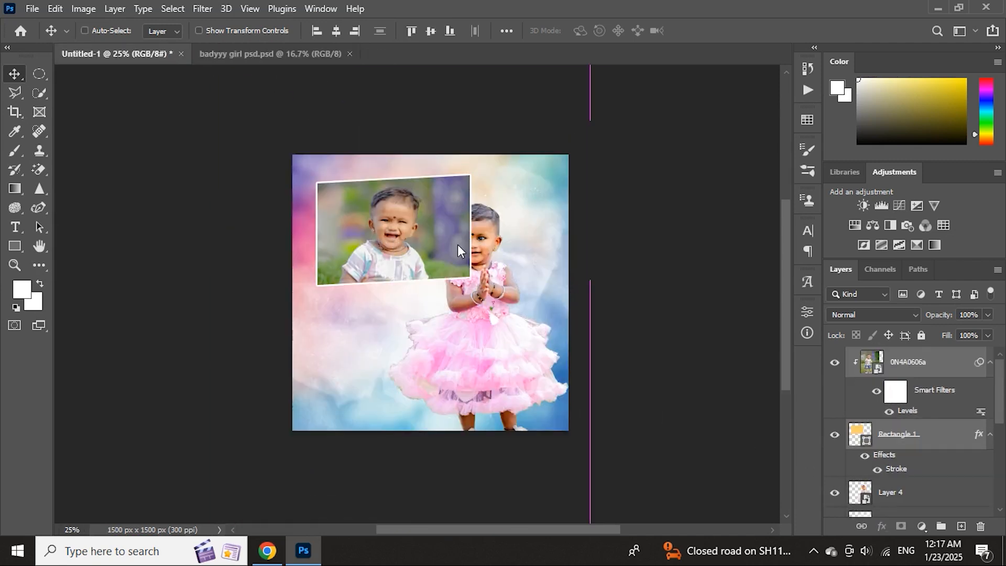
# Step: Scale the framed photo to 64.80% in the upper left of the canvas and nudge the girl slightly upward
pyautogui.hotkey('ctrl', 't')
pyautogui.press('Return')
pyautogui.moveTo(589, 329); pyautogui.dragTo(441, 292)
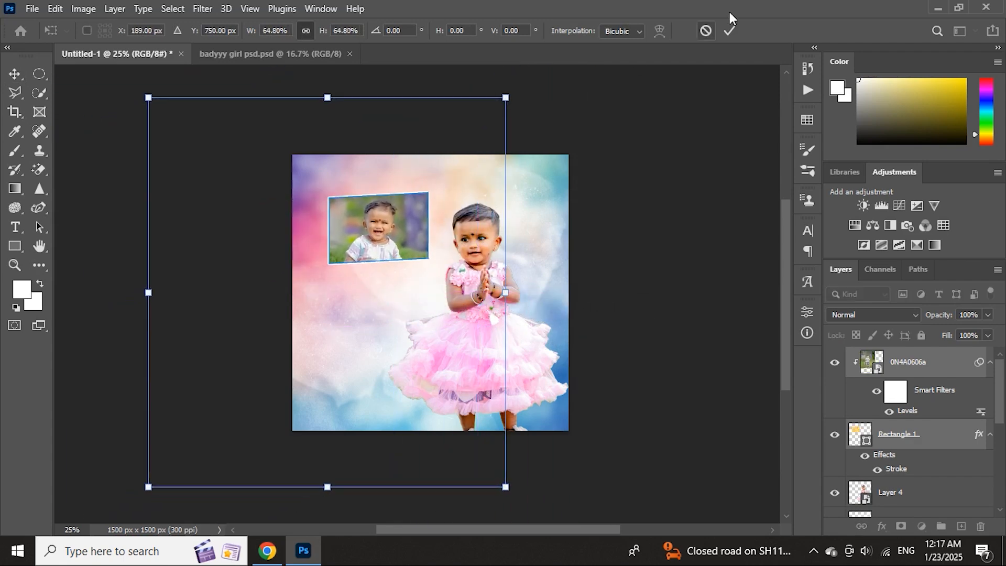
pyautogui.click(729, 30)
pyautogui.moveTo(481, 256); pyautogui.dragTo(369, 207)
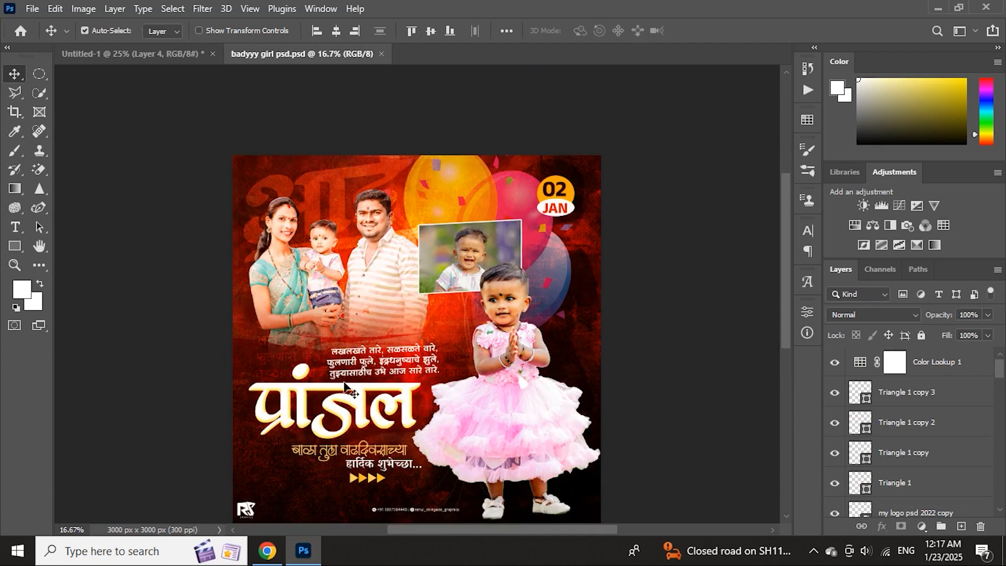
# Step: Copy the large name text from badyyy girl psd.psd into Untitled-1, scaled to 53.49% and rotated -2.09° below the framed photo
pyautogui.moveTo(345, 387); pyautogui.dragTo(366, 309)
pyautogui.hotkey('ctrl', 't')
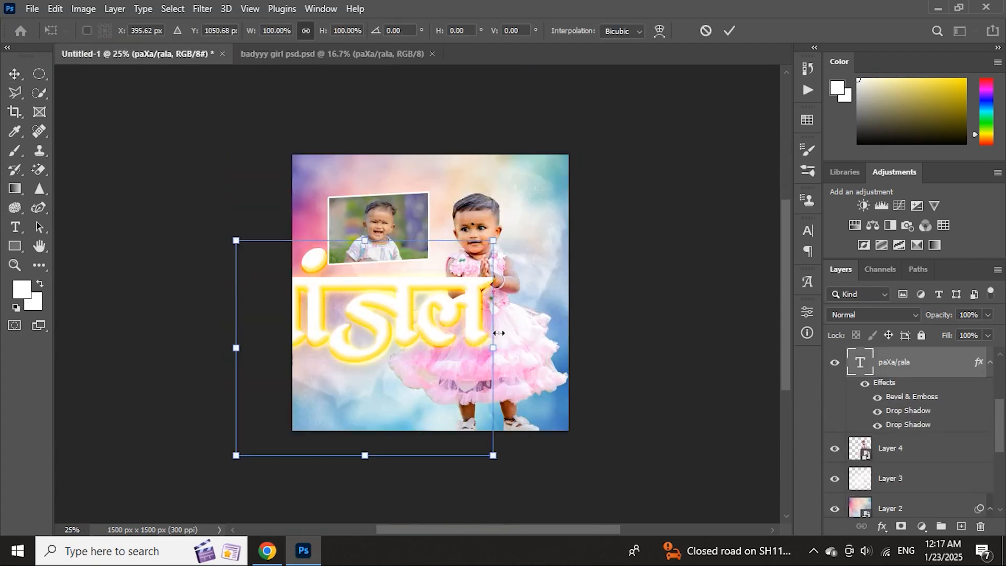
pyautogui.moveTo(462, 349); pyautogui.dragTo(427, 328)
pyautogui.moveTo(492, 312); pyautogui.dragTo(498, 305)
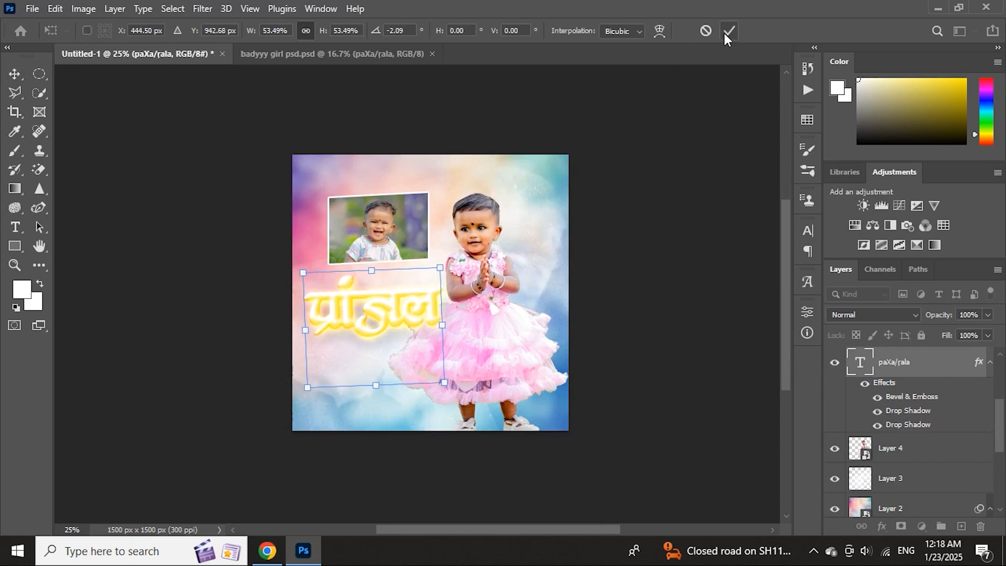
pyautogui.click(728, 31)
# Step: Clear the layer style from the name text, leaving it plain white in the same place
pyautogui.click(479, 265)
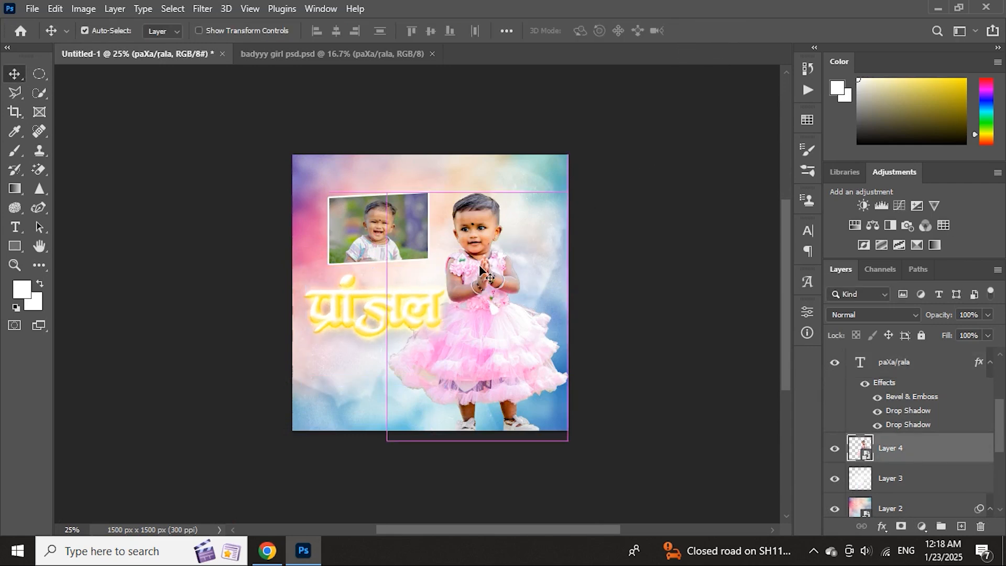
pyautogui.click(429, 300)
pyautogui.rightClick(924, 366)
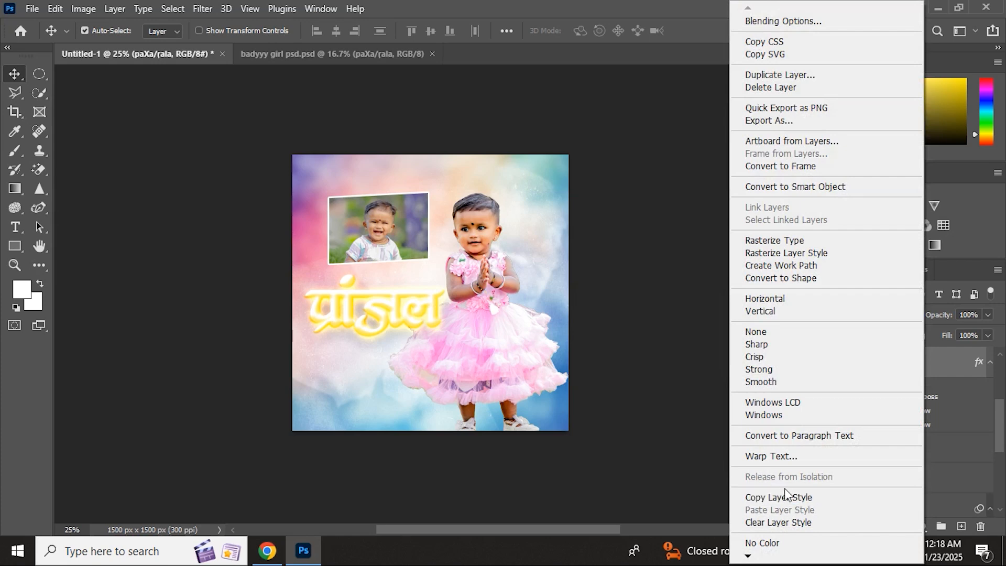
pyautogui.click(781, 522)
pyautogui.moveTo(394, 300); pyautogui.dragTo(394, 300)
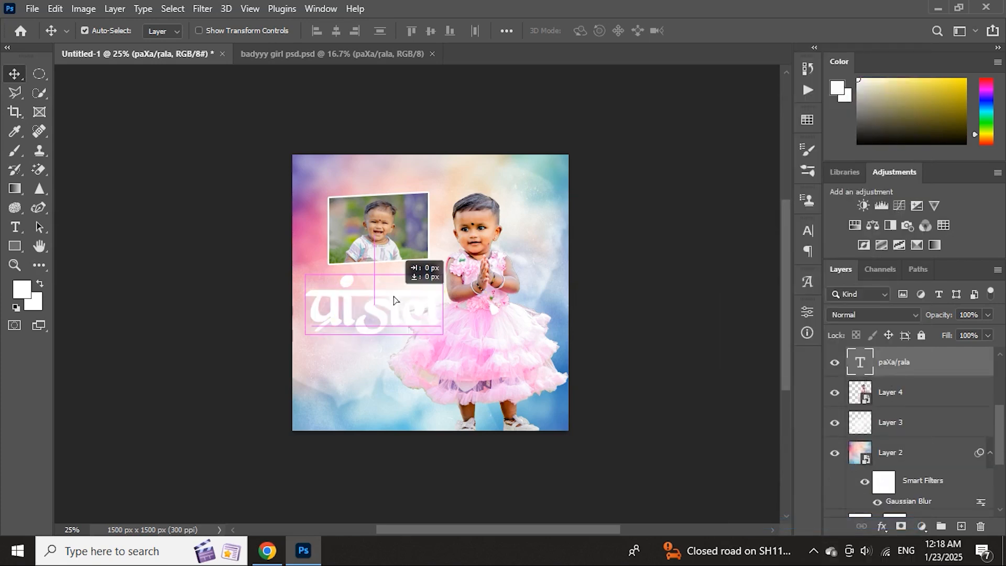
# Step: Add a purple-to-crimson gradient overlay from 5500 Gradient Overlays and a 16 px white outside stroke to the name text
pyautogui.rightClick(903, 360)
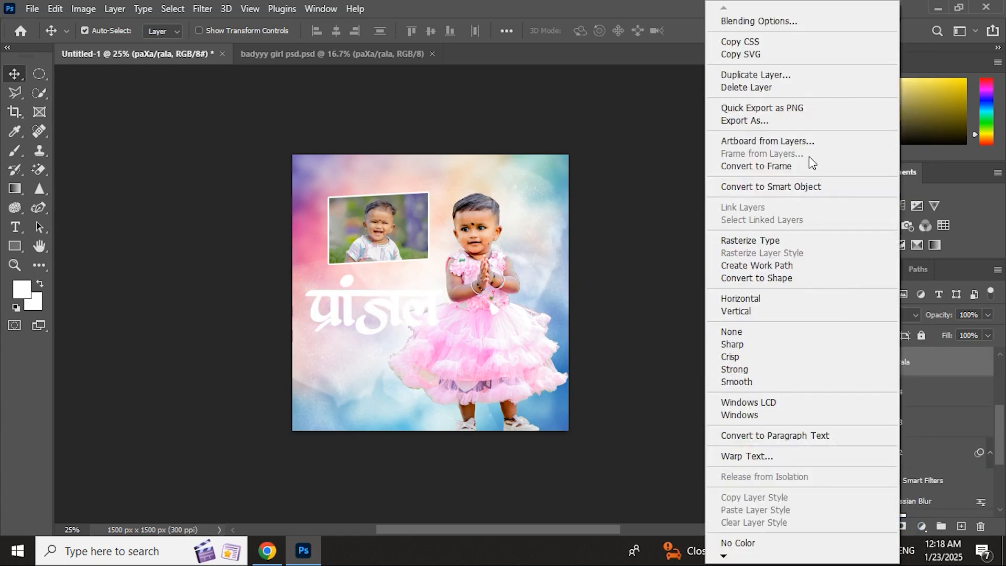
pyautogui.click(757, 23)
pyautogui.click(476, 385)
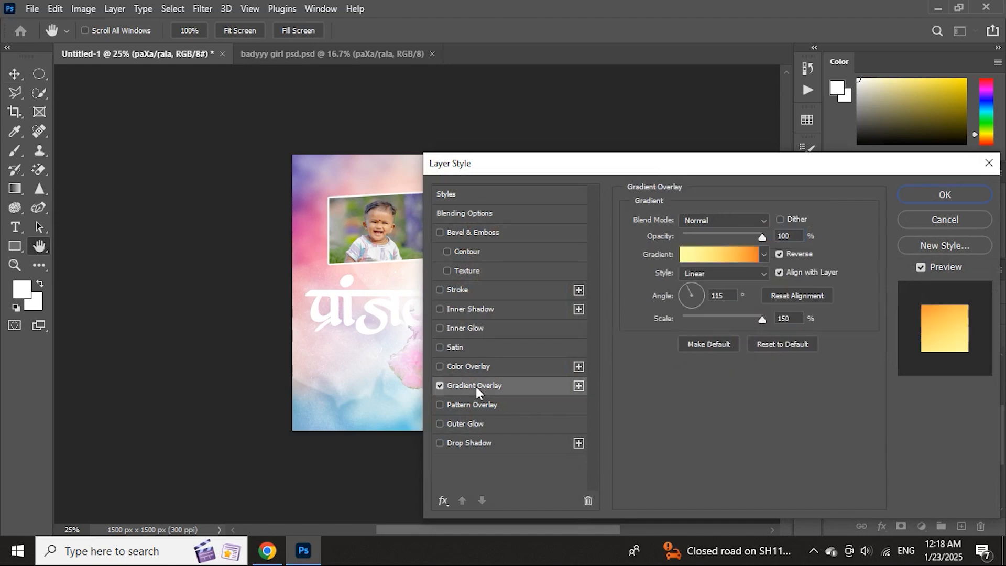
pyautogui.click(764, 254)
pyautogui.scroll(-5, 757, 319)
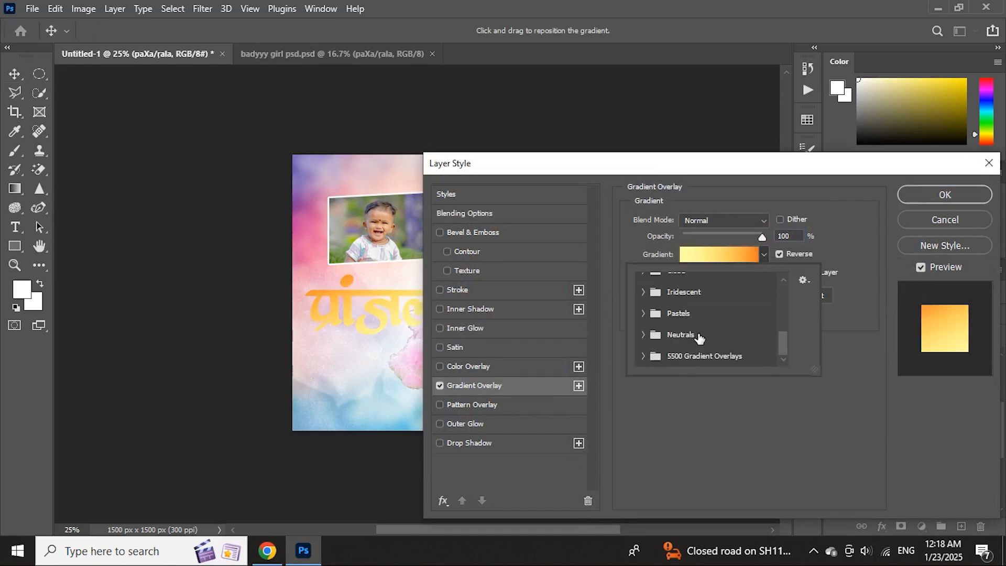
pyautogui.click(641, 358)
pyautogui.scroll(-10, 734, 320)
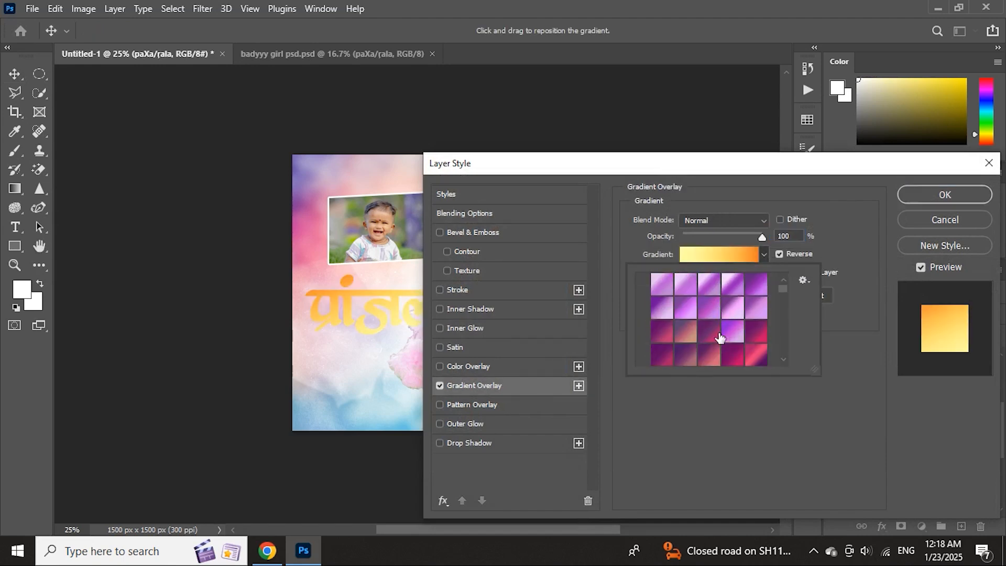
pyautogui.click(756, 322)
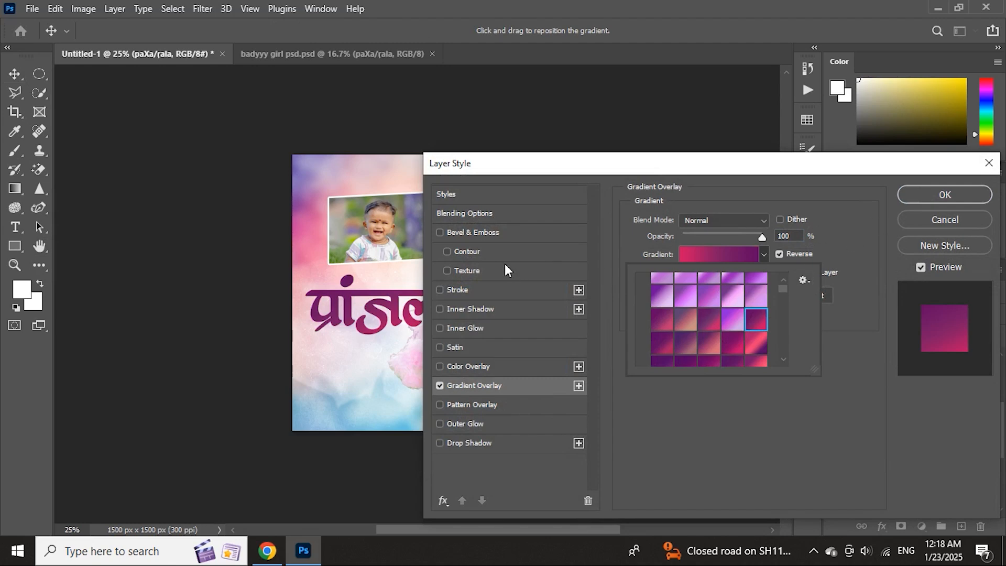
pyautogui.click(461, 288)
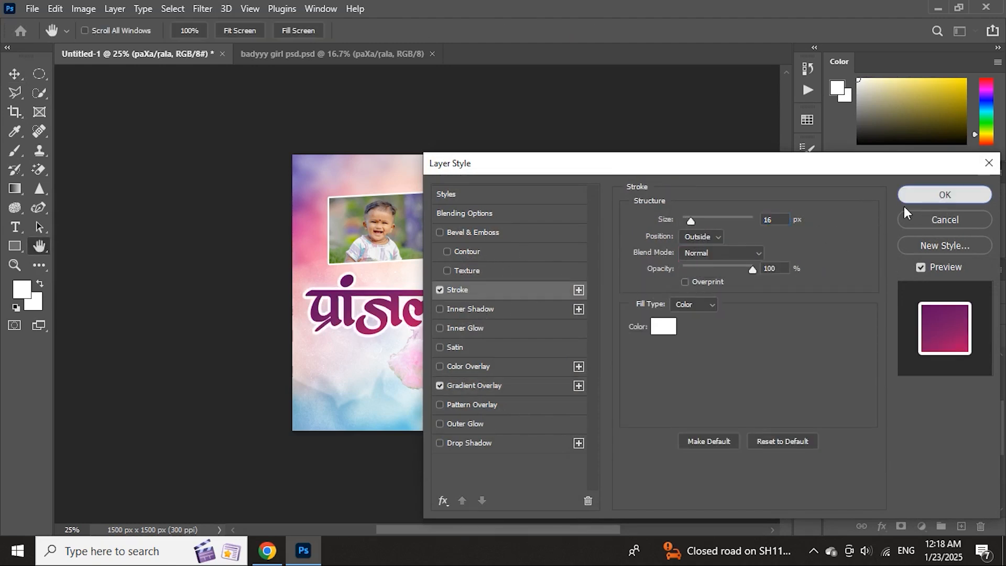
pyautogui.click(922, 197)
# Step: Move the girl slightly left and add a new empty layer directly above her layer
pyautogui.moveTo(471, 313); pyautogui.dragTo(434, 302)
pyautogui.click(909, 440)
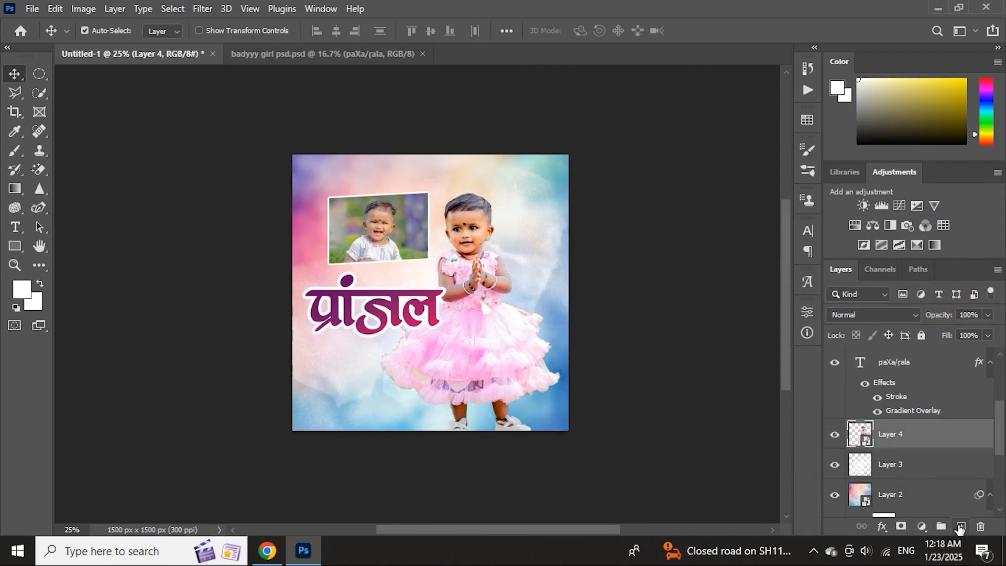
pyautogui.click(961, 526)
# Step: Choose the last 2500 px brush in the RS BRUSHES KADKKK 2 set for painting on the new layer
pyautogui.click(14, 151)
pyautogui.rightClick(480, 199)
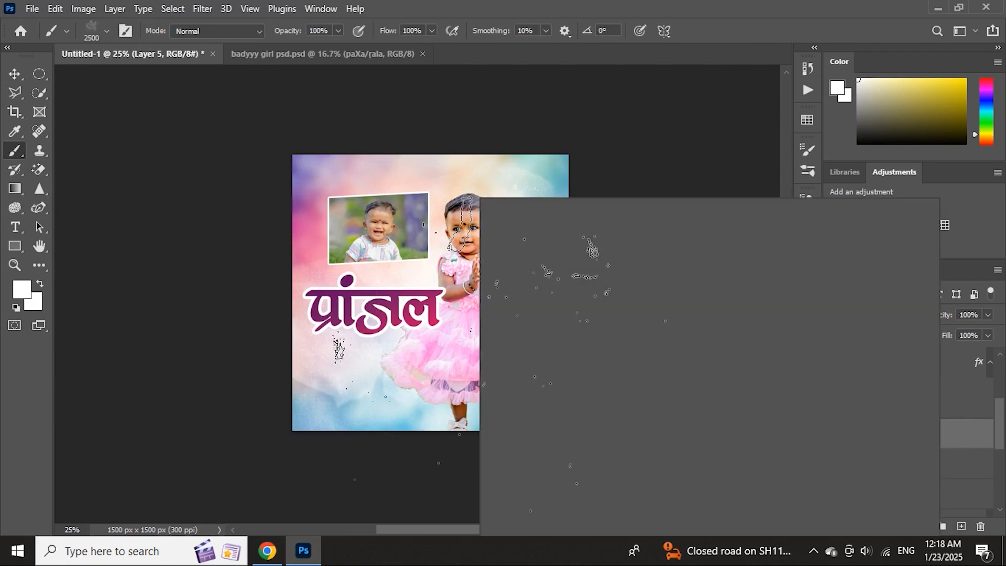
pyautogui.click(738, 495)
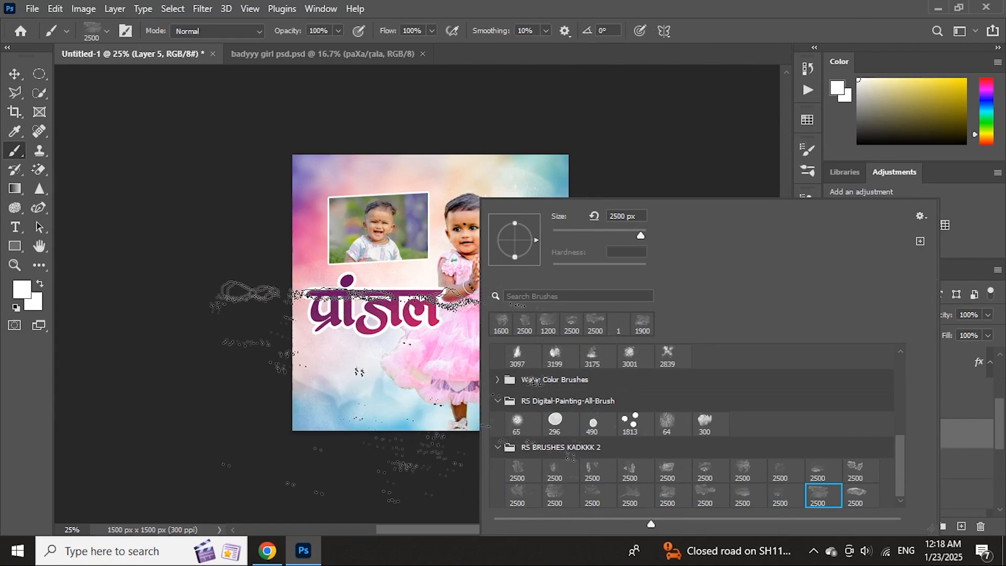
pyautogui.click(855, 495)
pyautogui.click(896, 127)
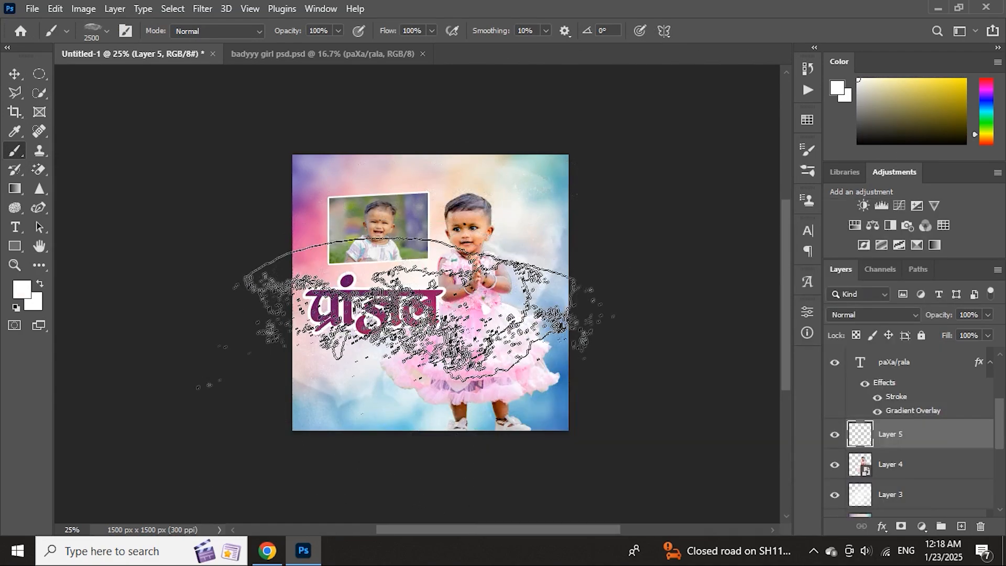
# Step: Reduce the brush to 1400 px and stamp soft white watercolor behind the name text
pyautogui.press('[')
pyautogui.press('[')
pyautogui.press('[')
pyautogui.press('[')
pyautogui.press('[')
pyautogui.press('[')
pyautogui.press('[')
pyautogui.press('[')
pyautogui.press('[')
pyautogui.press('[')
pyautogui.press('[')
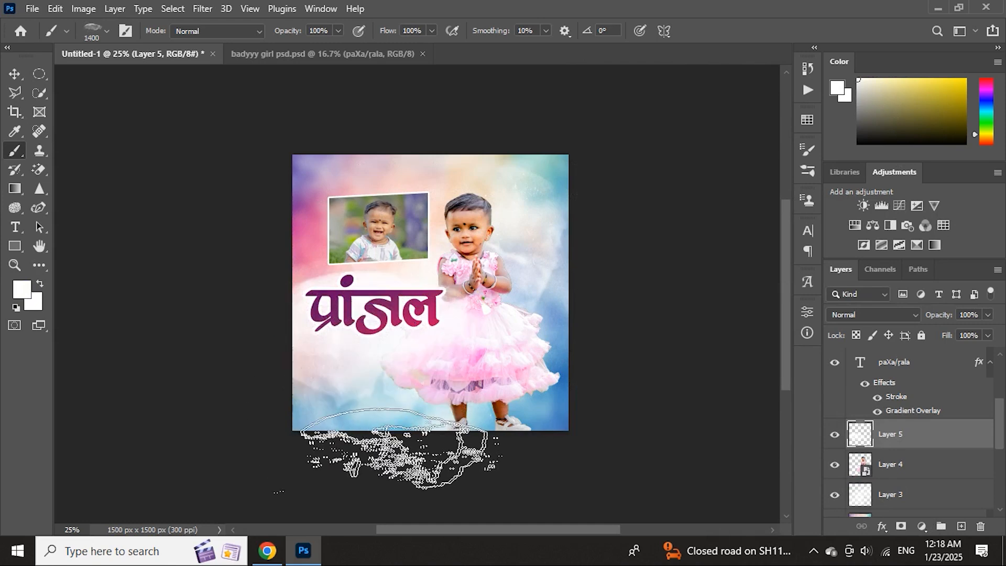
pyautogui.click(14, 74)
# Step: Hide the baby photo layer 0N4A0606a and its frame layer Rectangle 1
pyautogui.hotkey('ctrl', '=')
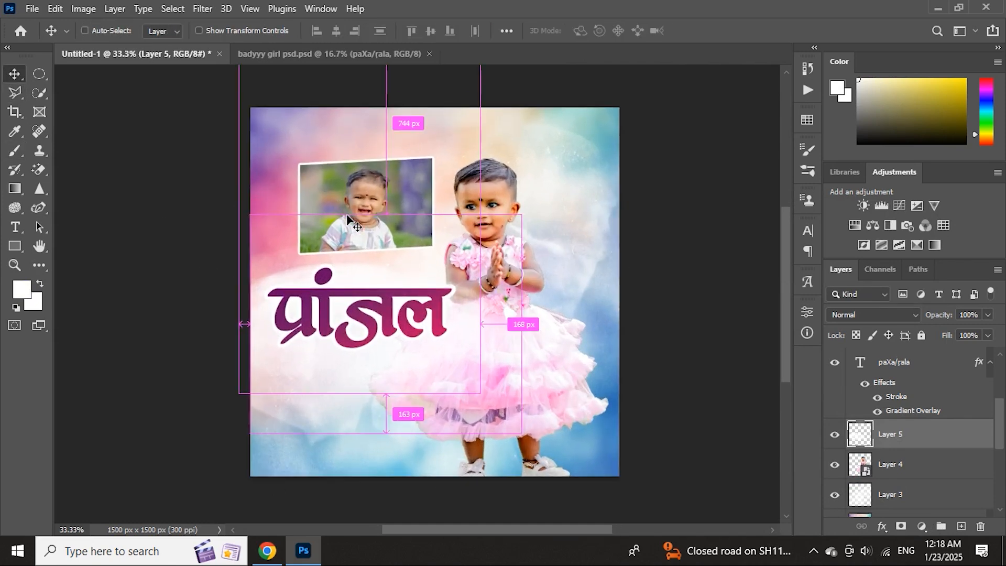
pyautogui.hotkey('ctrl', '=')
pyautogui.hotkey('ctrl', '-')
pyautogui.click(348, 218)
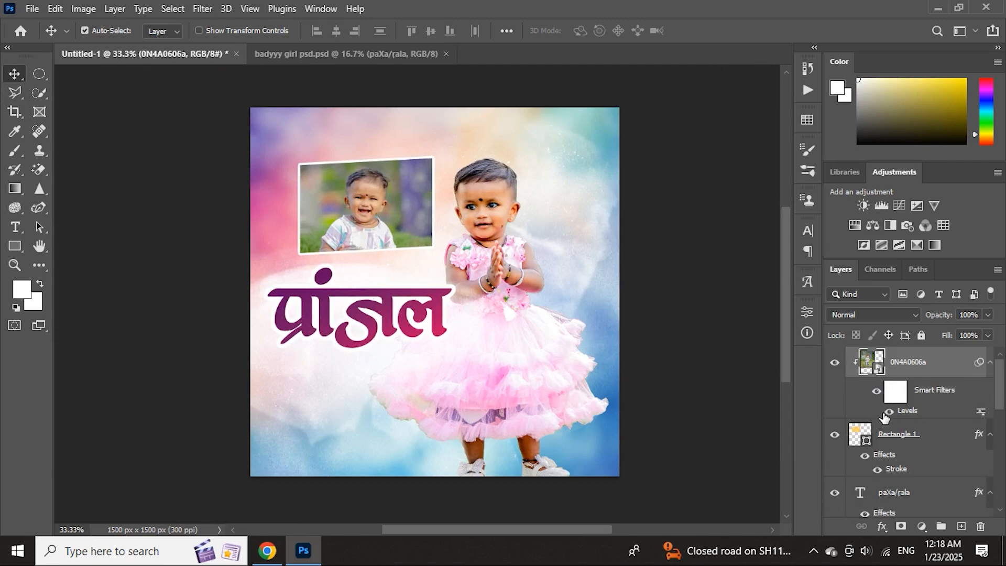
pyautogui.click(835, 361)
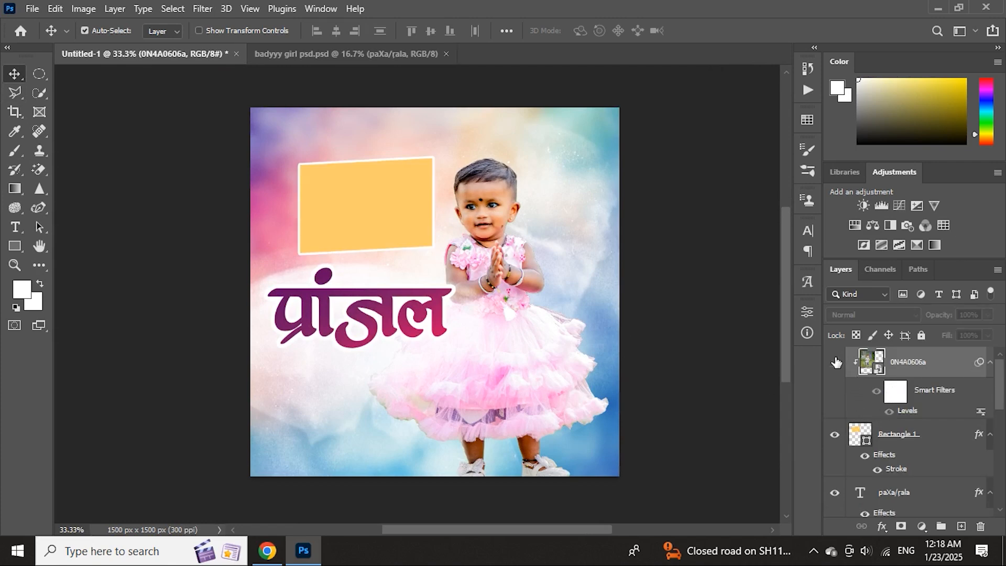
pyautogui.click(835, 366)
pyautogui.click(835, 367)
pyautogui.click(392, 216)
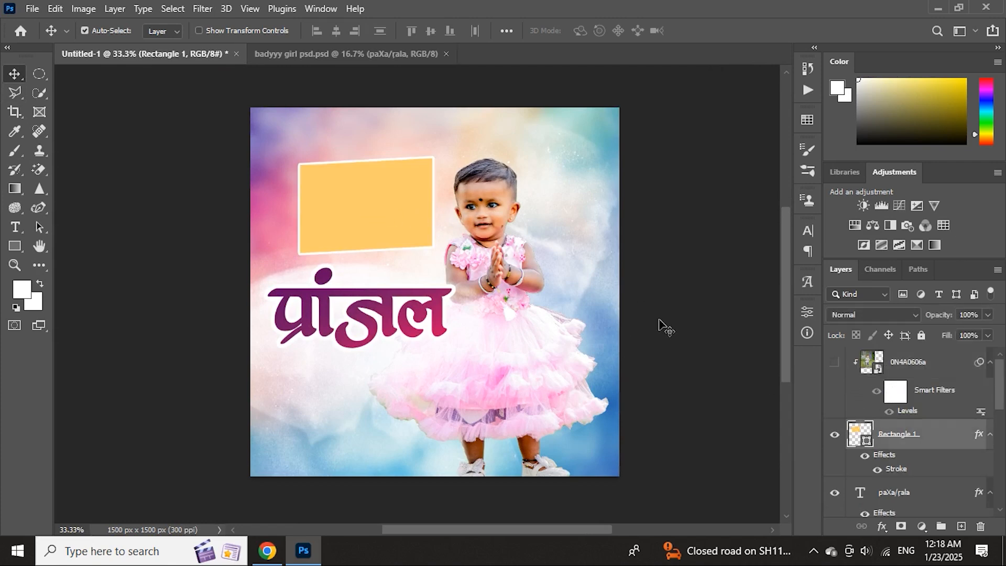
pyautogui.click(834, 435)
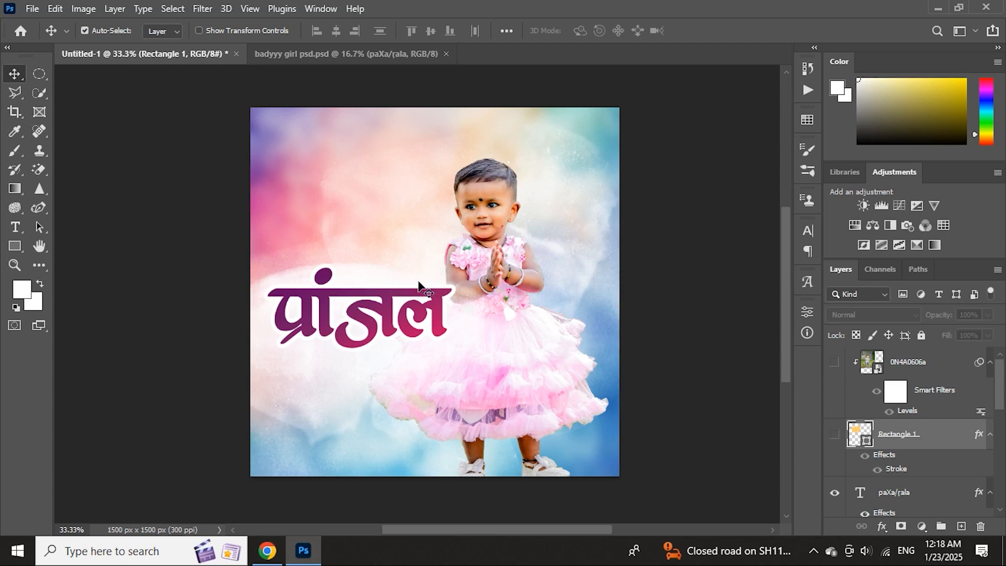
# Step: Hide the name text, the girl on Layer 4 and the white brush stamps on Layer 5
pyautogui.scroll(-1, 890, 446)
pyautogui.click(841, 459)
pyautogui.click(840, 461)
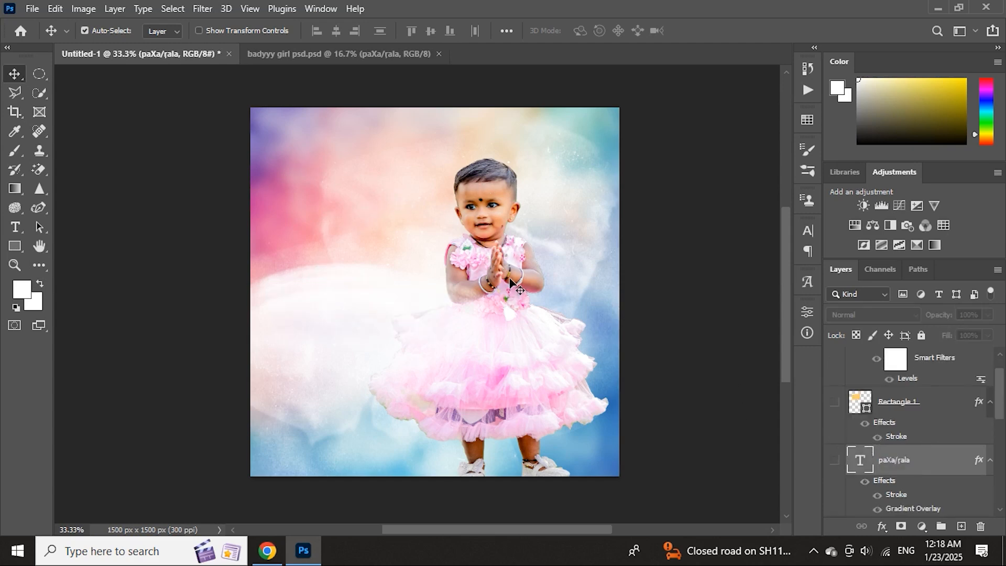
pyautogui.scroll(-2, 901, 461)
pyautogui.click(900, 498)
pyautogui.click(834, 501)
pyautogui.click(452, 337)
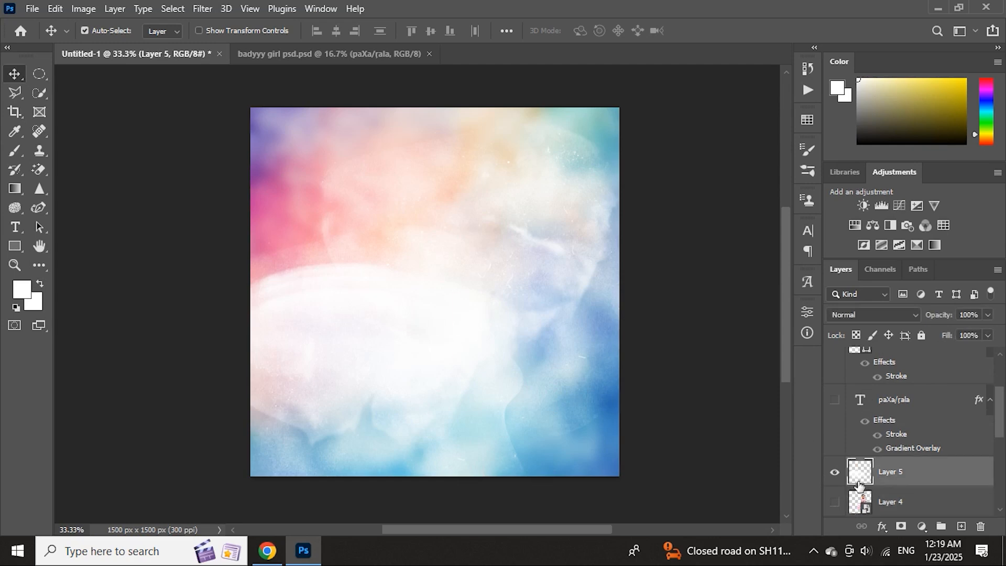
pyautogui.click(835, 471)
pyautogui.scroll(1, 633, 356)
pyautogui.rightClick(521, 303)
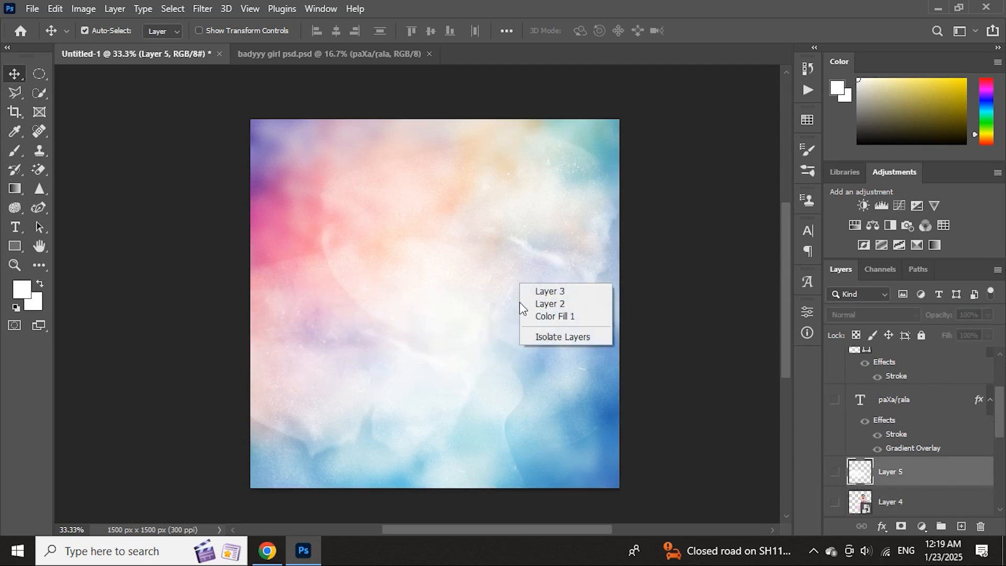
pyautogui.click(5, 145)
pyautogui.rightClick(424, 246)
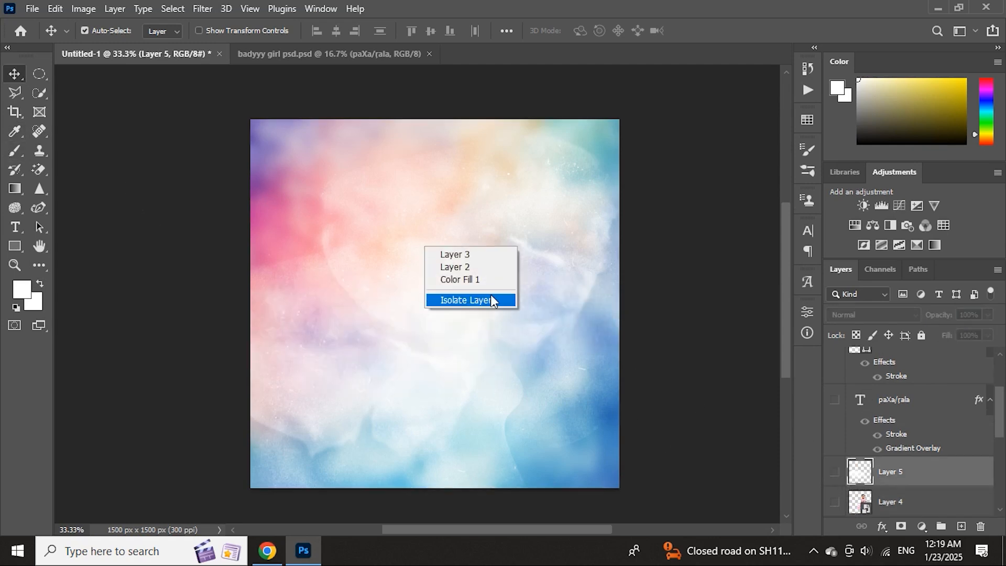
pyautogui.click(20, 151)
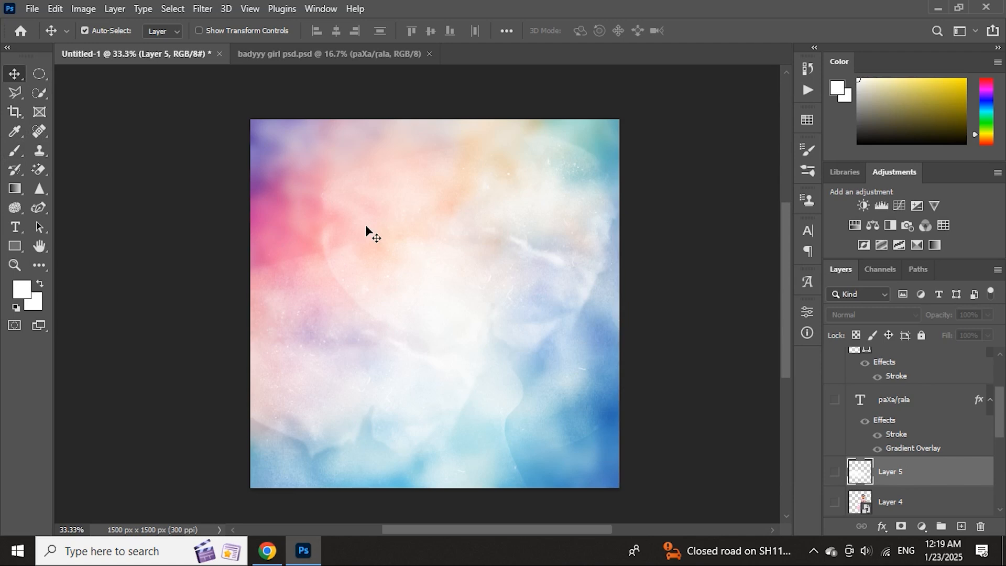